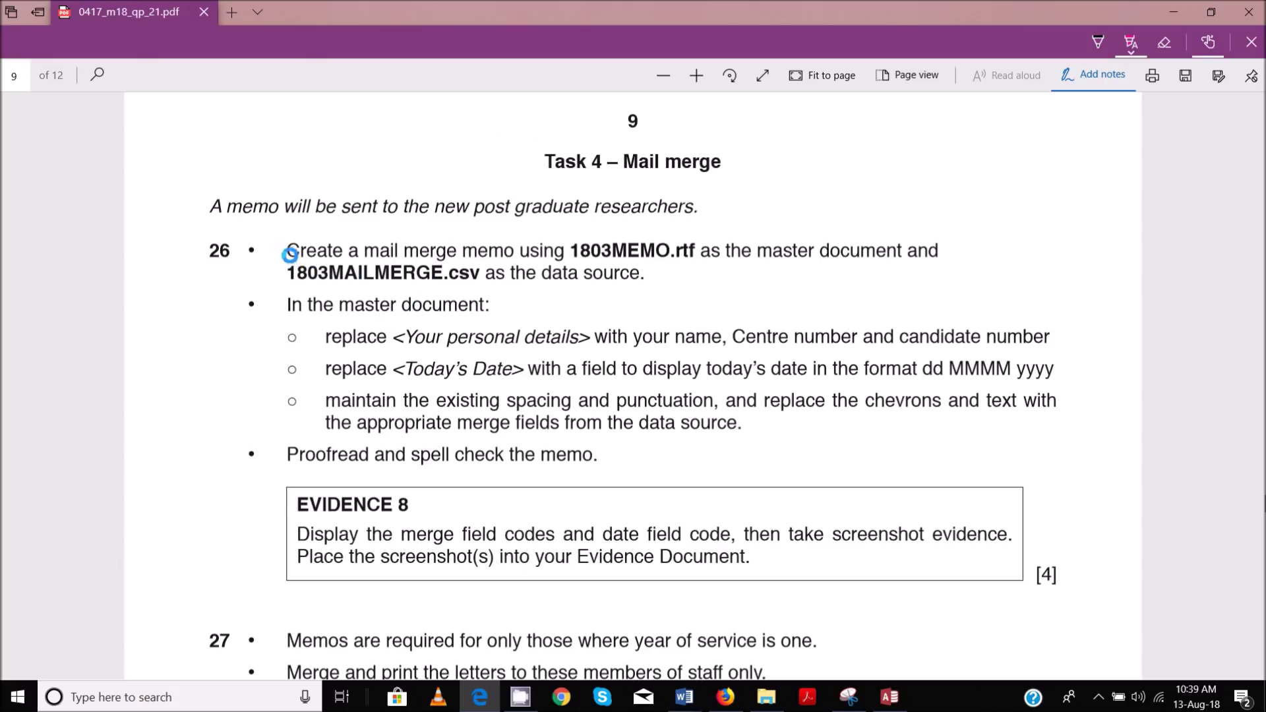
Highlight in pink the task 26 line about creating a mail merge memo from 1803MEMO.rtf and 1803MAILMERGE.csv
mouse_move(291, 248)
left_mouse_down()
mouse_move(565, 279)
mouse_move(652, 273)
left_mouse_up()
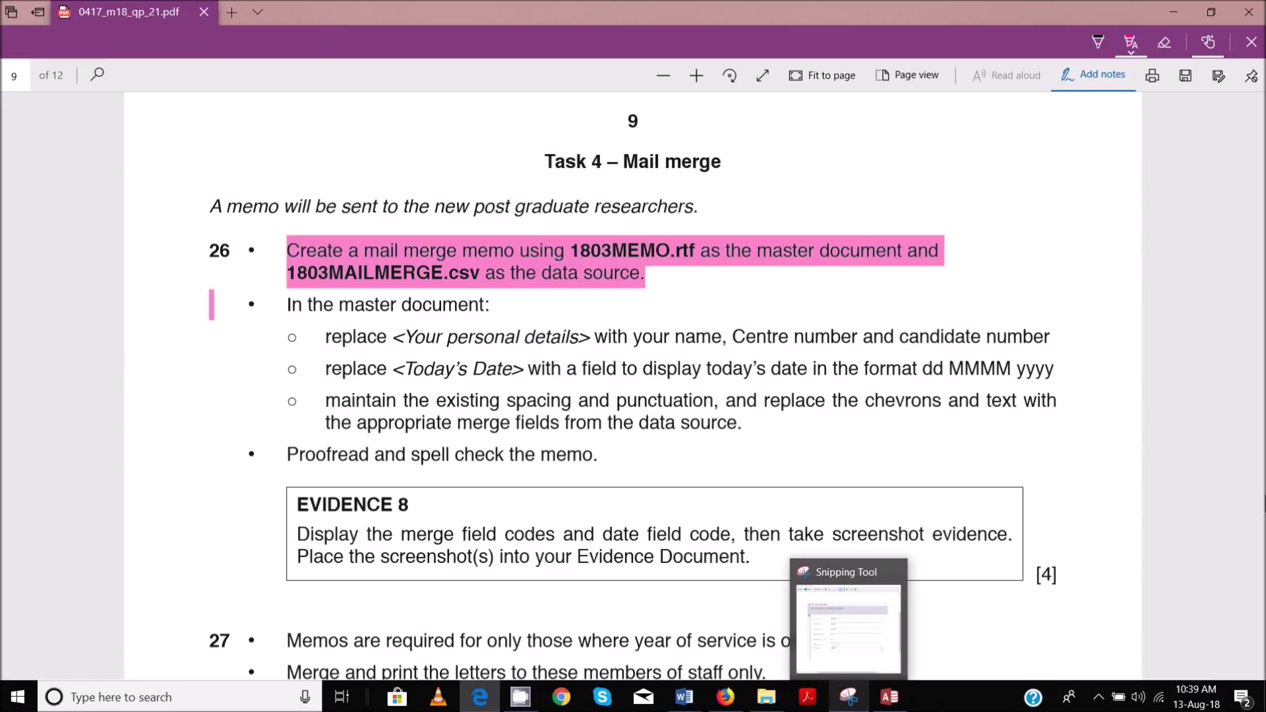
mouse_move(685, 697)
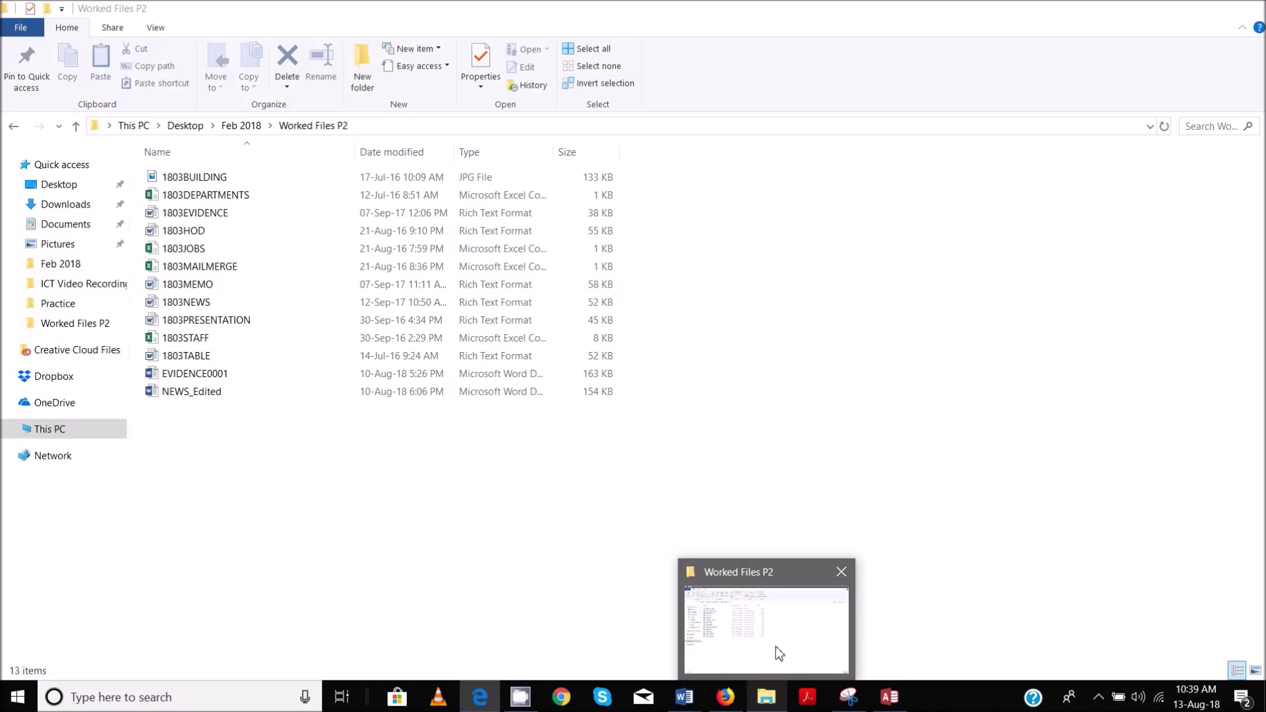
Open 1803MEMO from the Worked Files P2 folder in Word and maximize its window
left_click(775, 646)
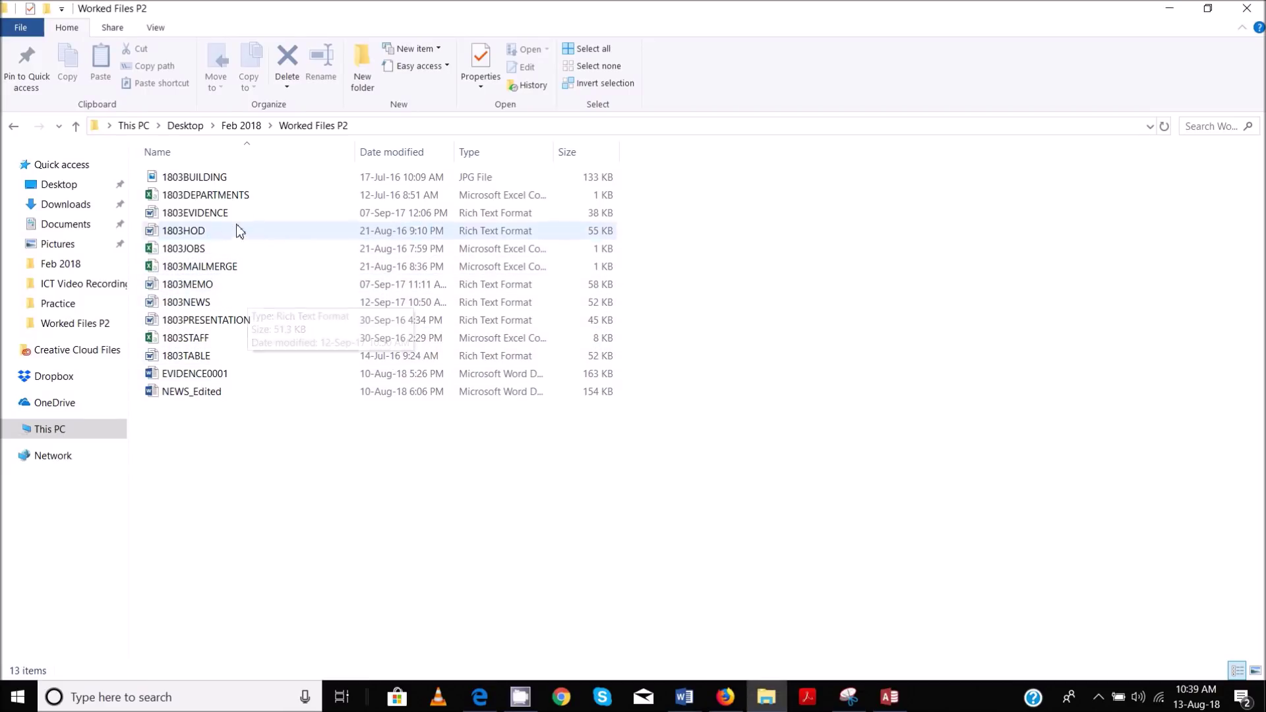
left_click(217, 285)
double_click(216, 282)
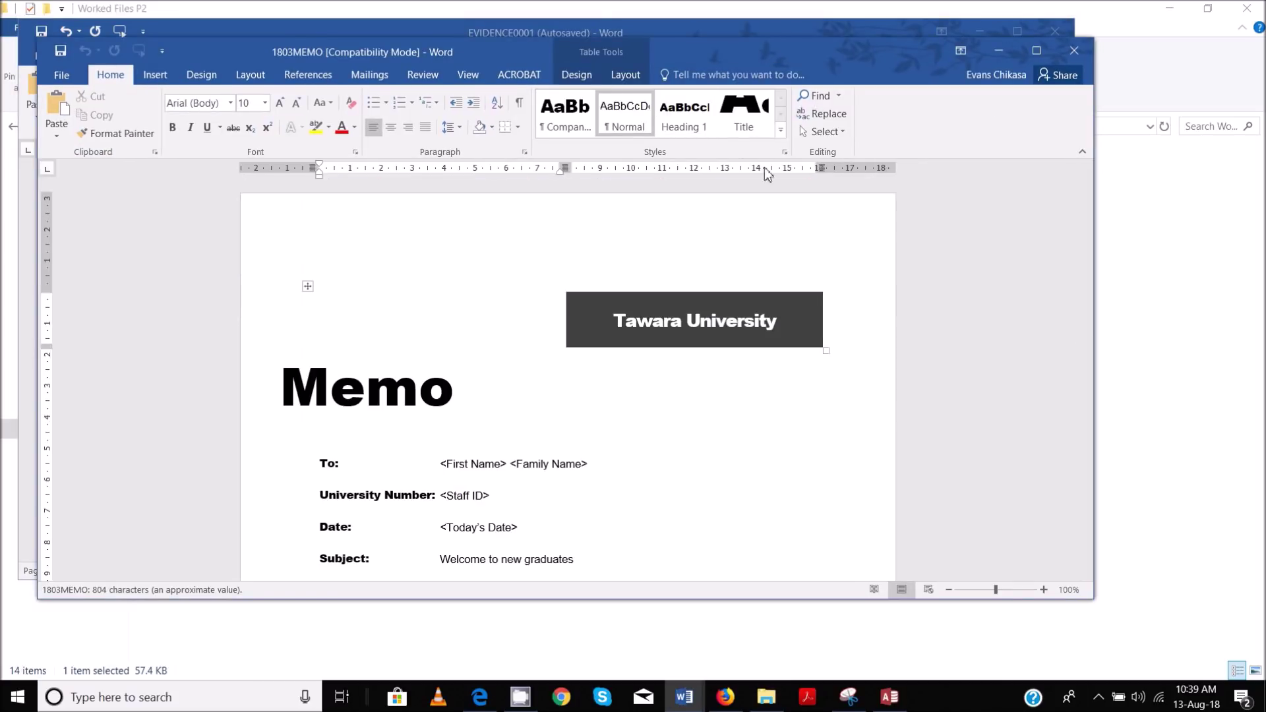
left_click(1042, 52)
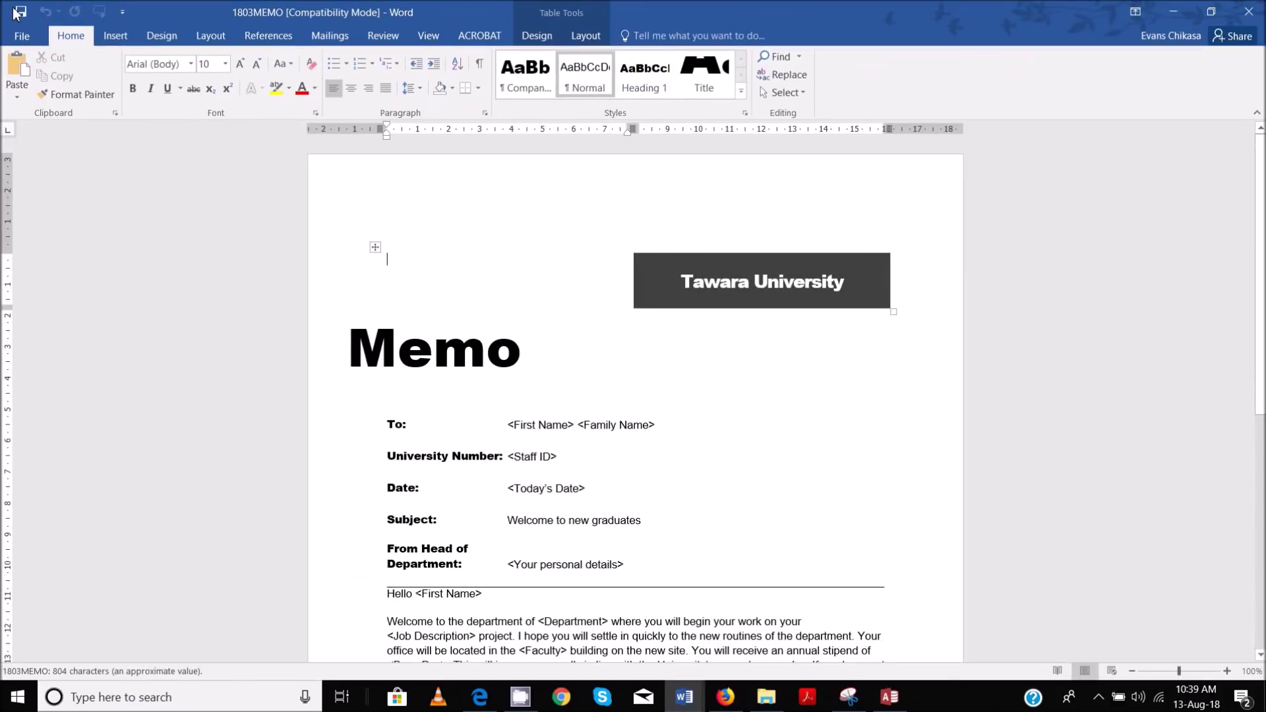
Link 1803MAILMERGE from Worked Files P2 as the existing recipient list, accepting the default encoding
left_click(314, 42)
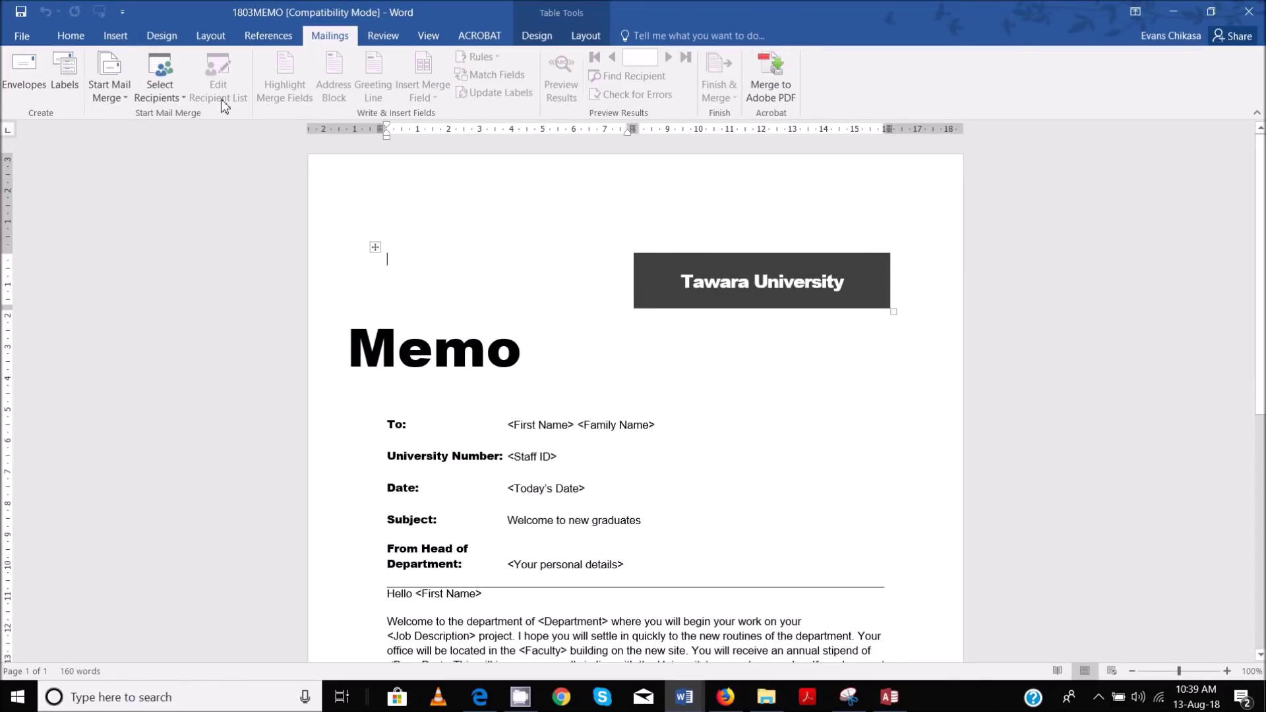
left_click(184, 96)
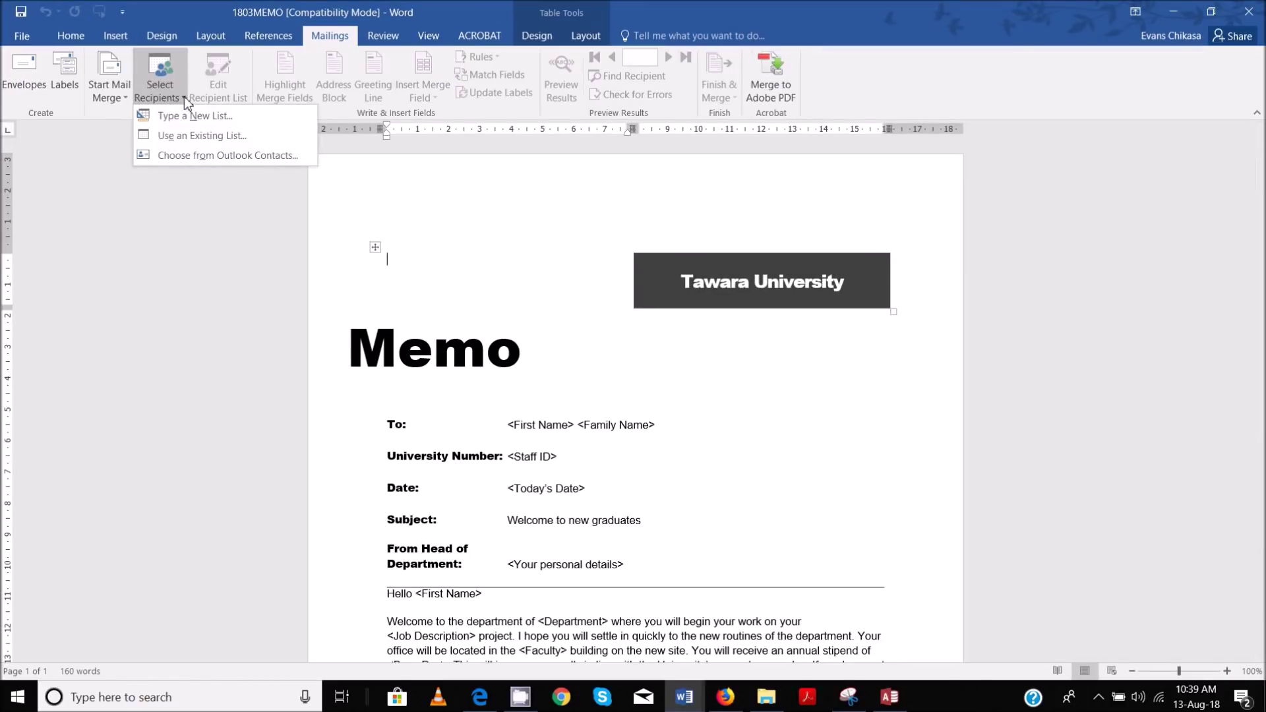
left_click(185, 135)
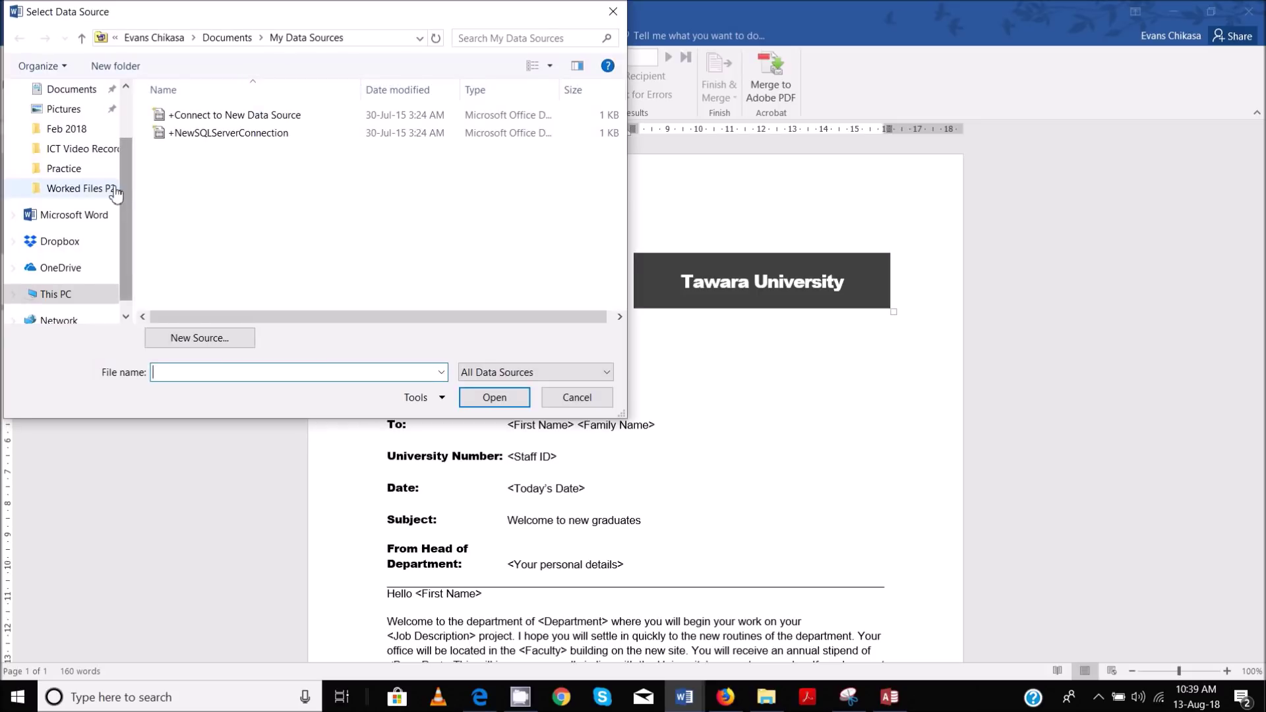
left_click(79, 189)
left_click(239, 185)
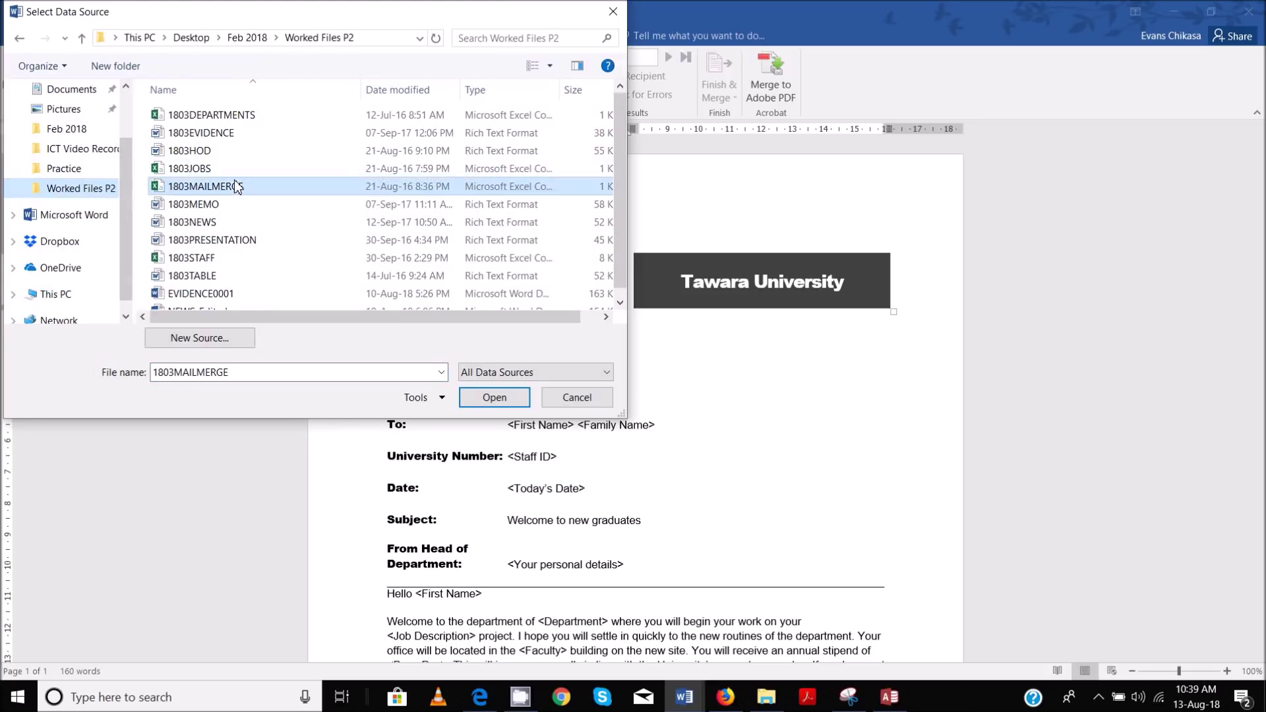
left_click(488, 399)
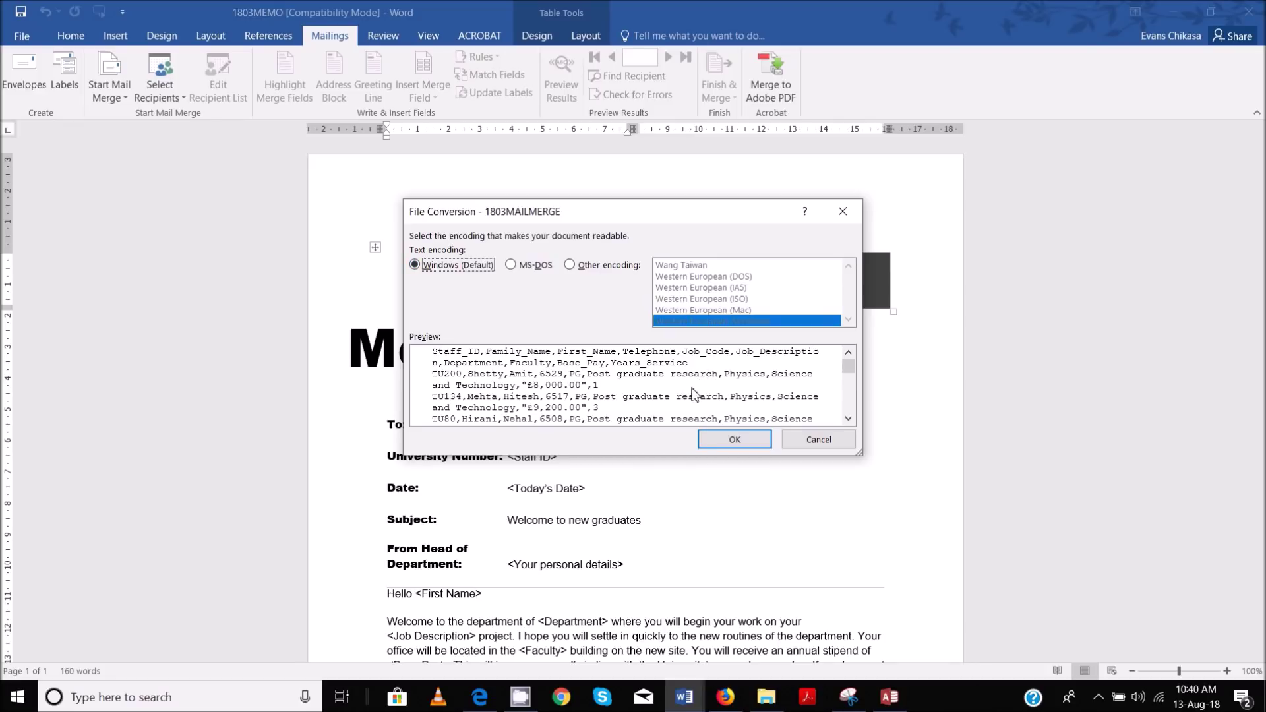
left_click(724, 444)
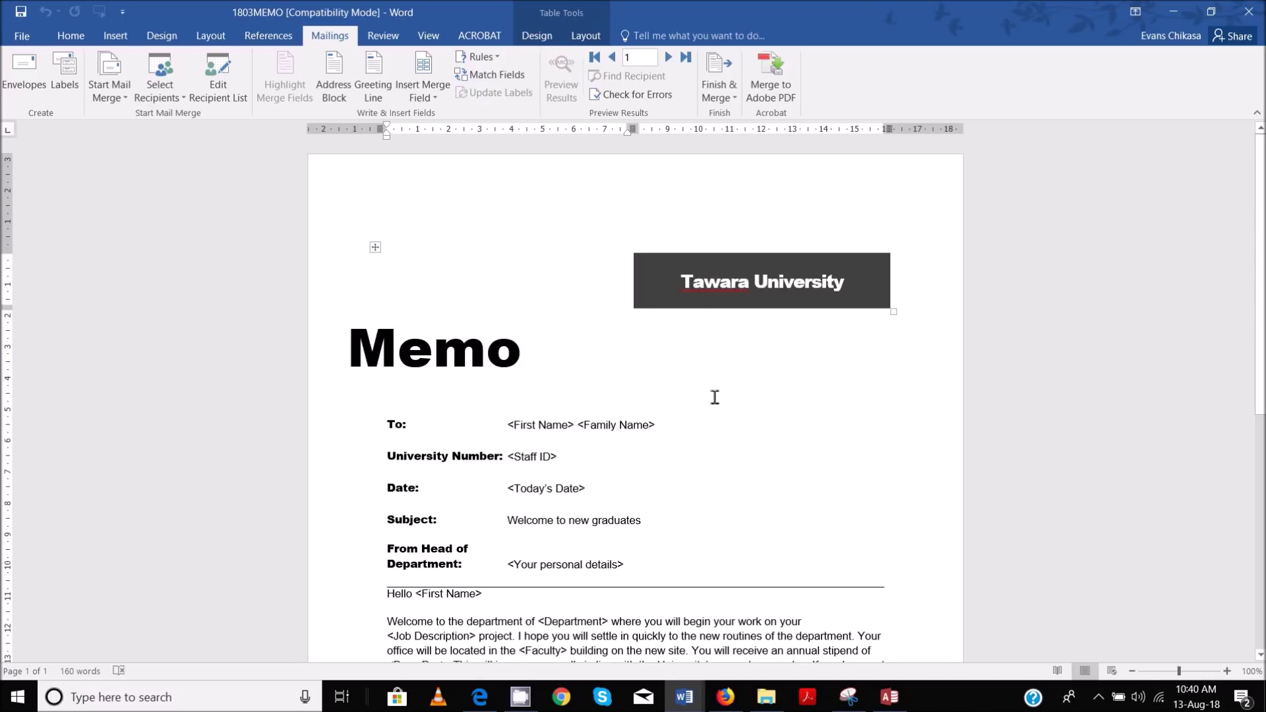
Attach 1803MAILMERGE from Worked Files P2 again as the recipient list and bring back the question paper
left_click(159, 82)
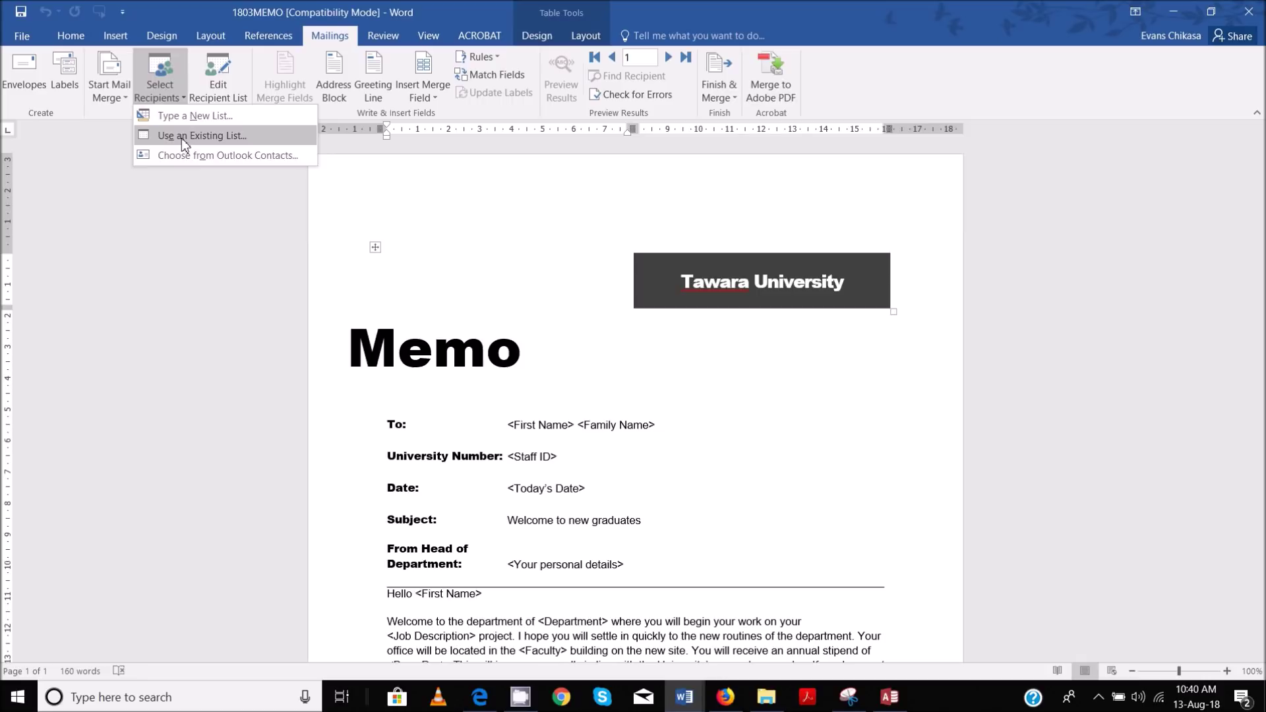
left_click(181, 137)
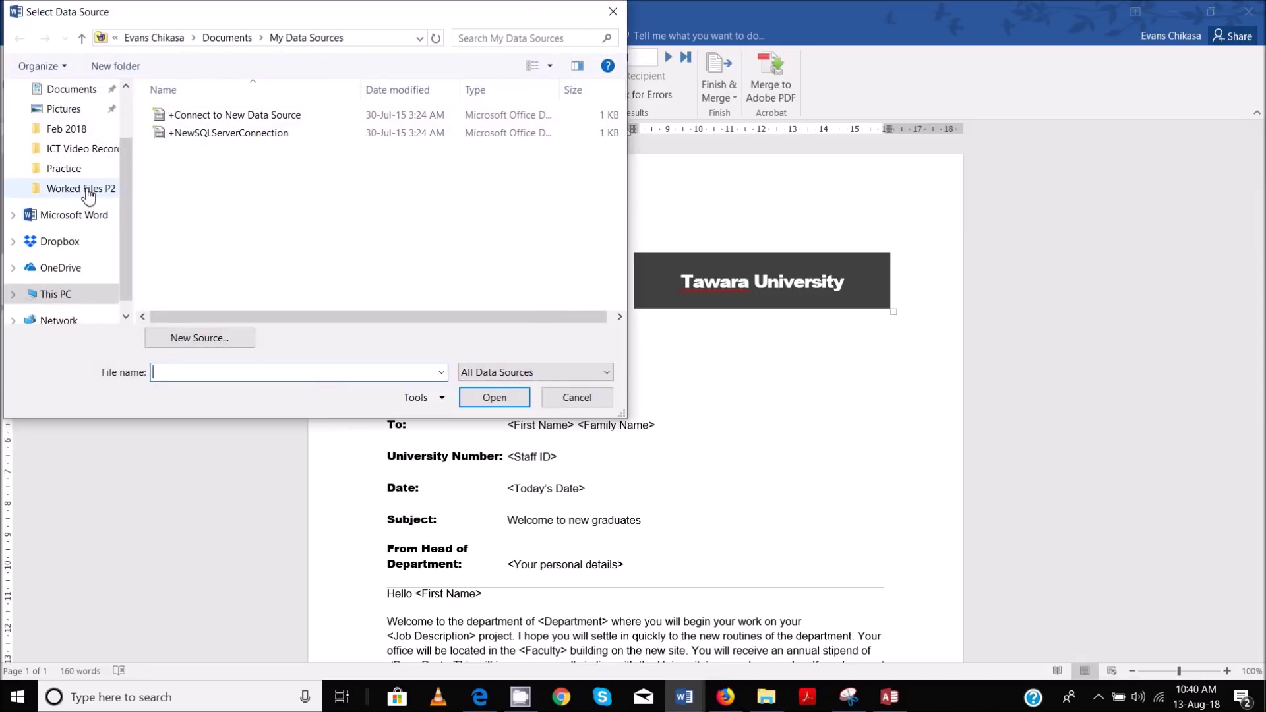
left_click(81, 188)
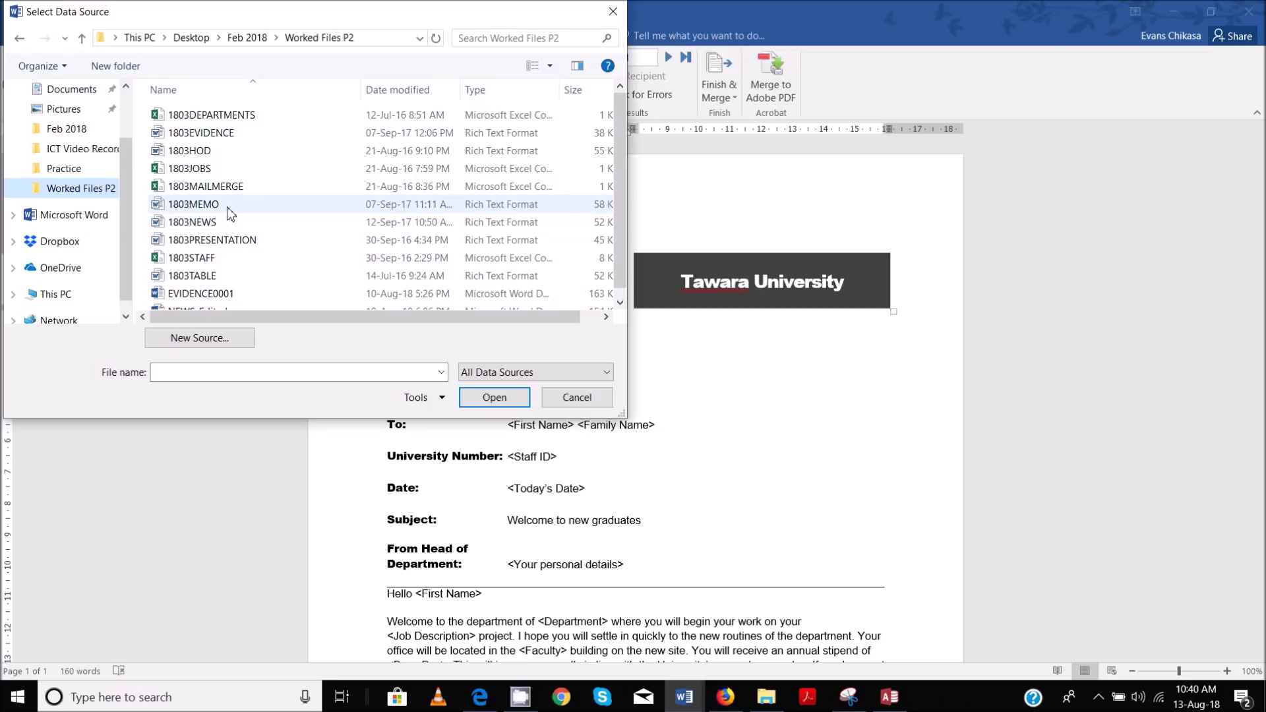
double_click(211, 187)
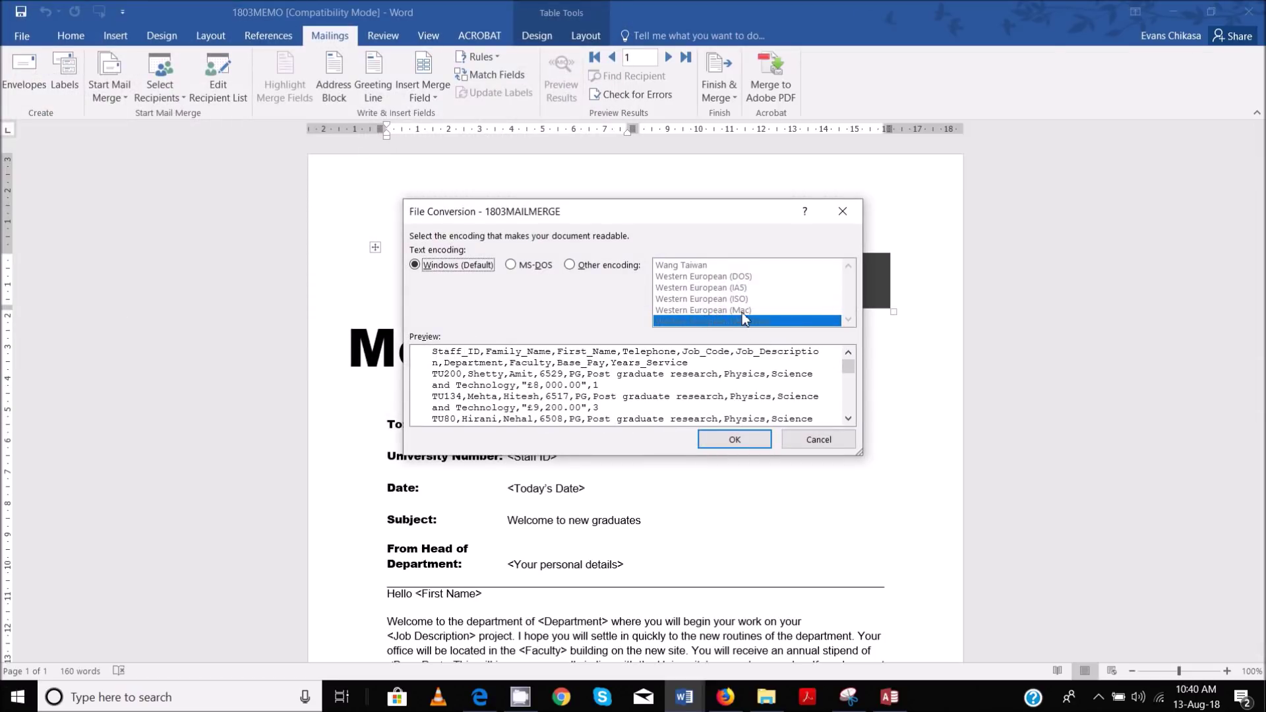
left_click(733, 441)
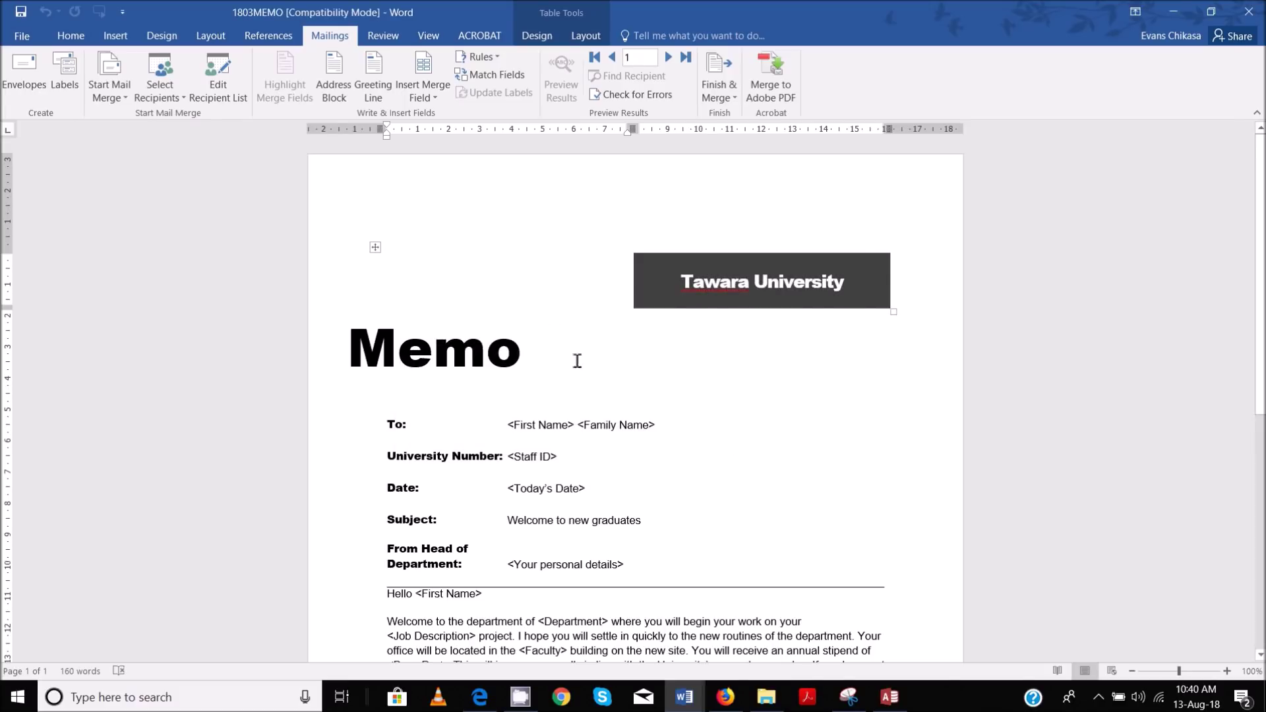
mouse_move(487, 697)
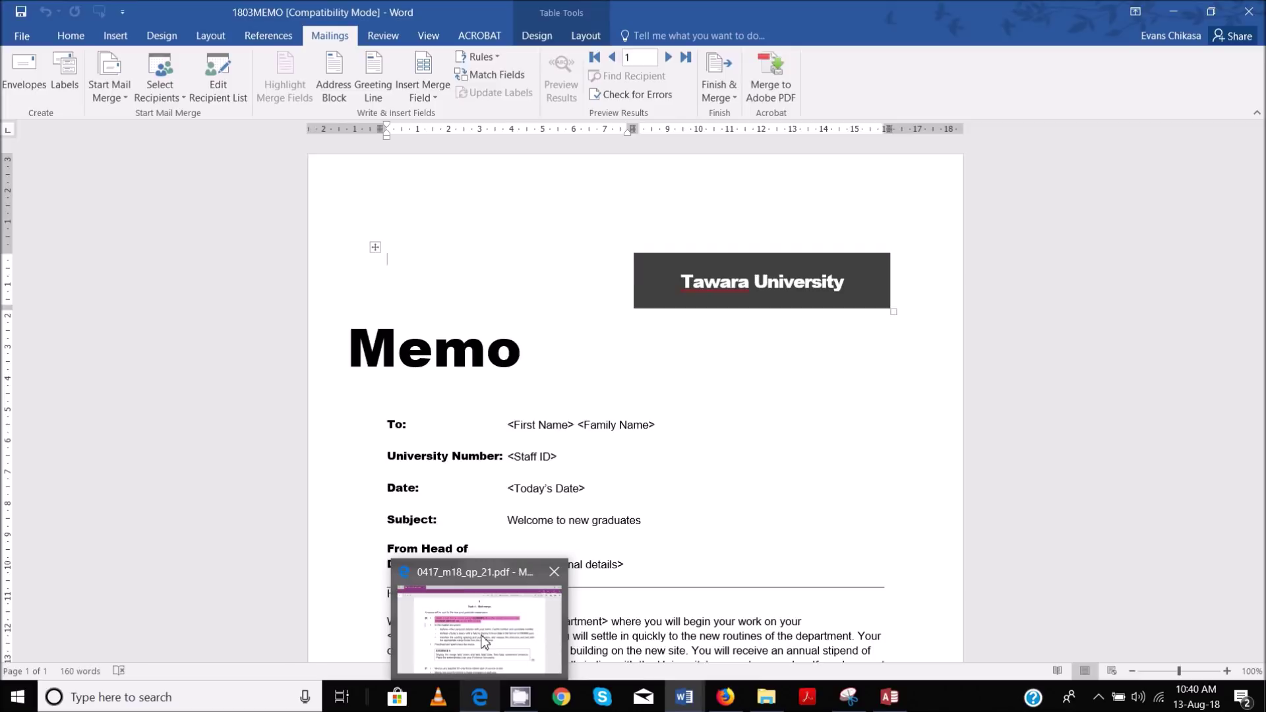
left_click(485, 641)
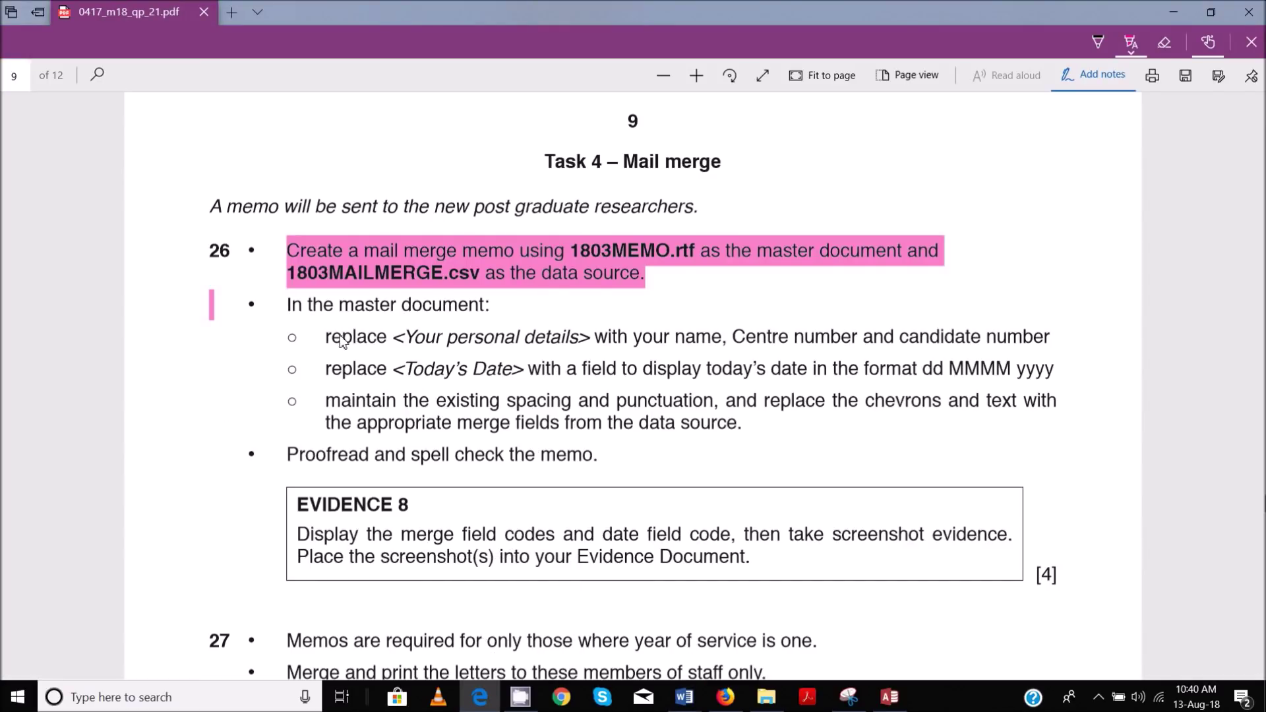
Highlight the 'replace <Your personal details>' instruction in pink, then return to the 1803MEMO memo
mouse_move(405, 345)
left_mouse_down()
mouse_move(595, 364)
mouse_move(749, 346)
mouse_move(1048, 353)
left_mouse_up()
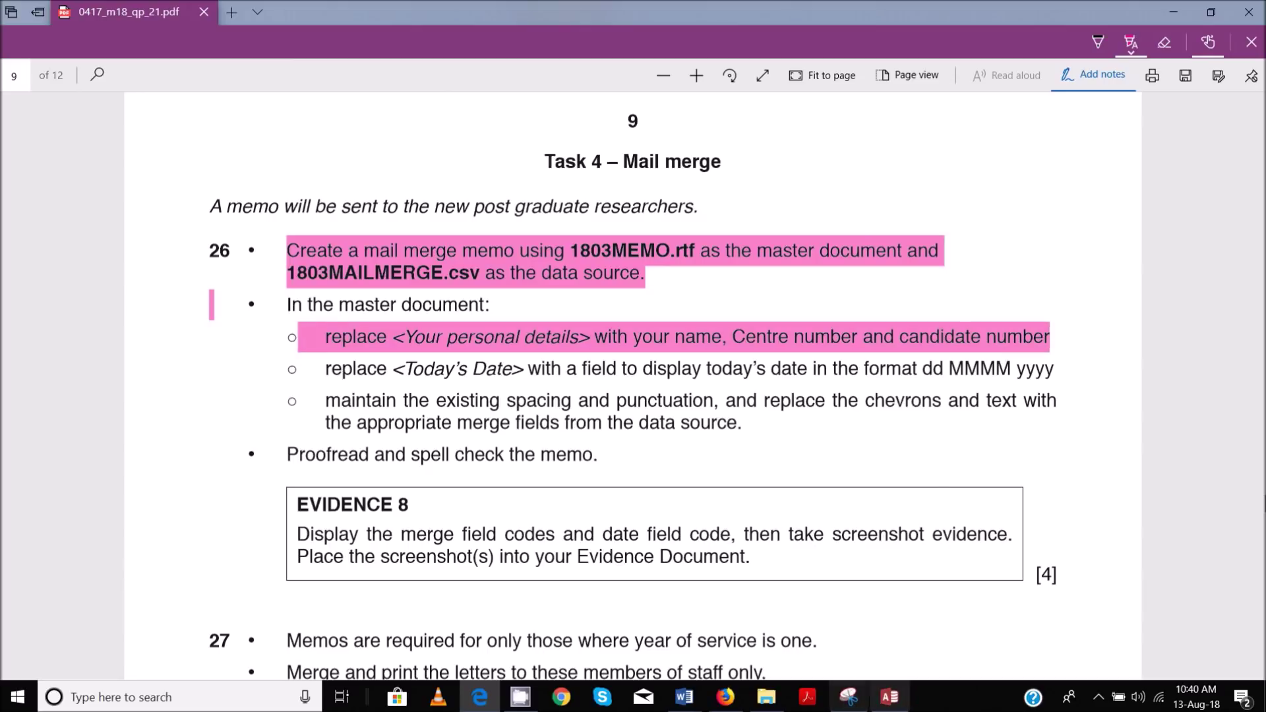
mouse_move(687, 698)
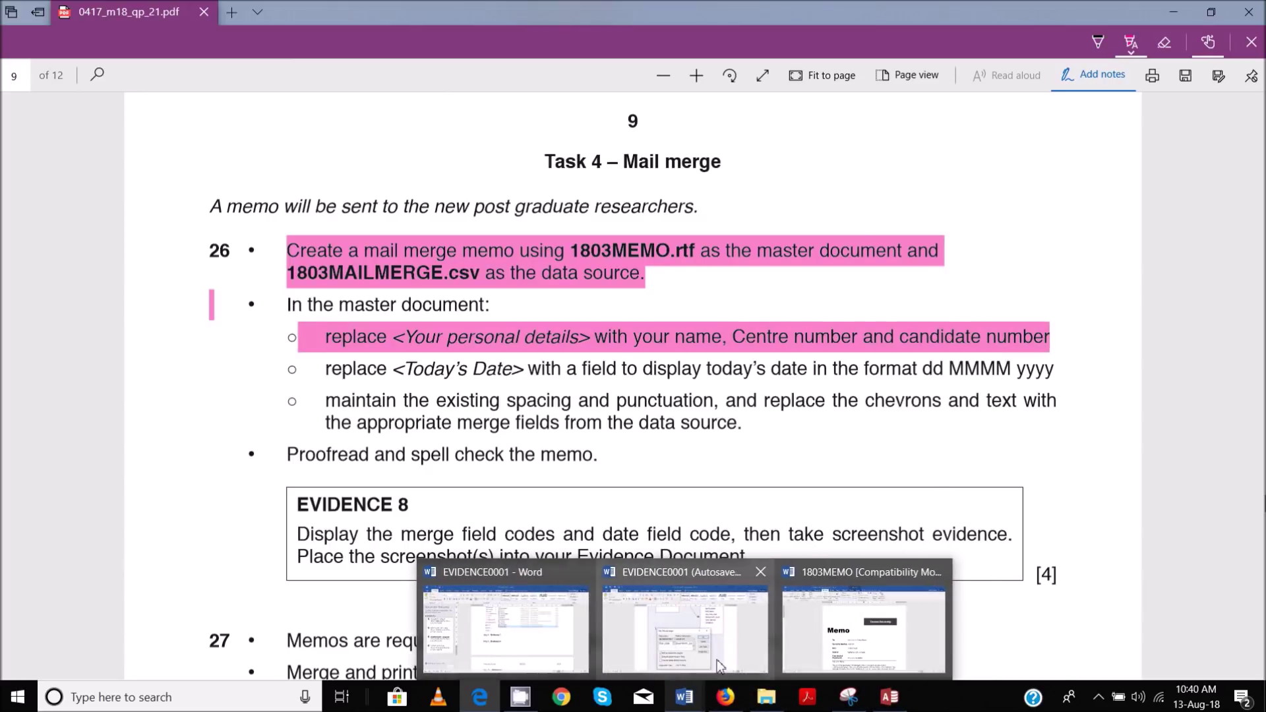
left_click(864, 623)
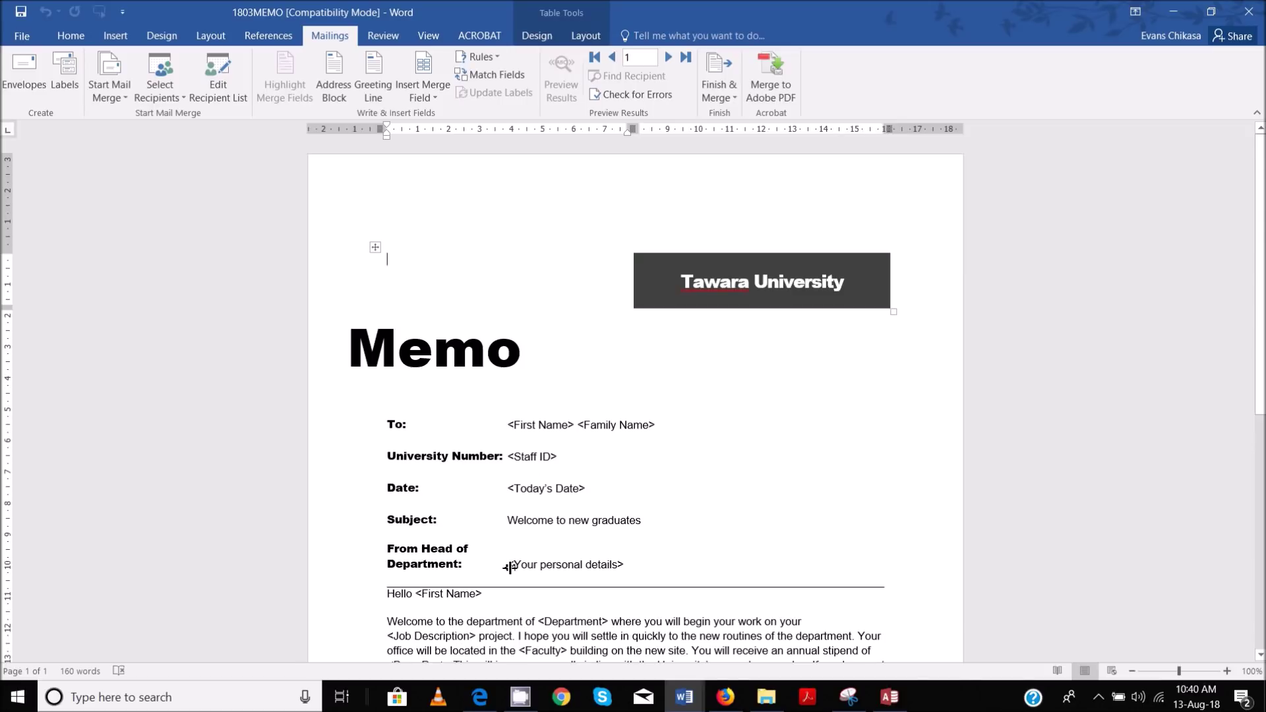
Replace <Your personal details> in the memo with the candidate's name, centre number and candidate number
left_click_drag(511, 564, 620, 564)
mouse_move(687, 701)
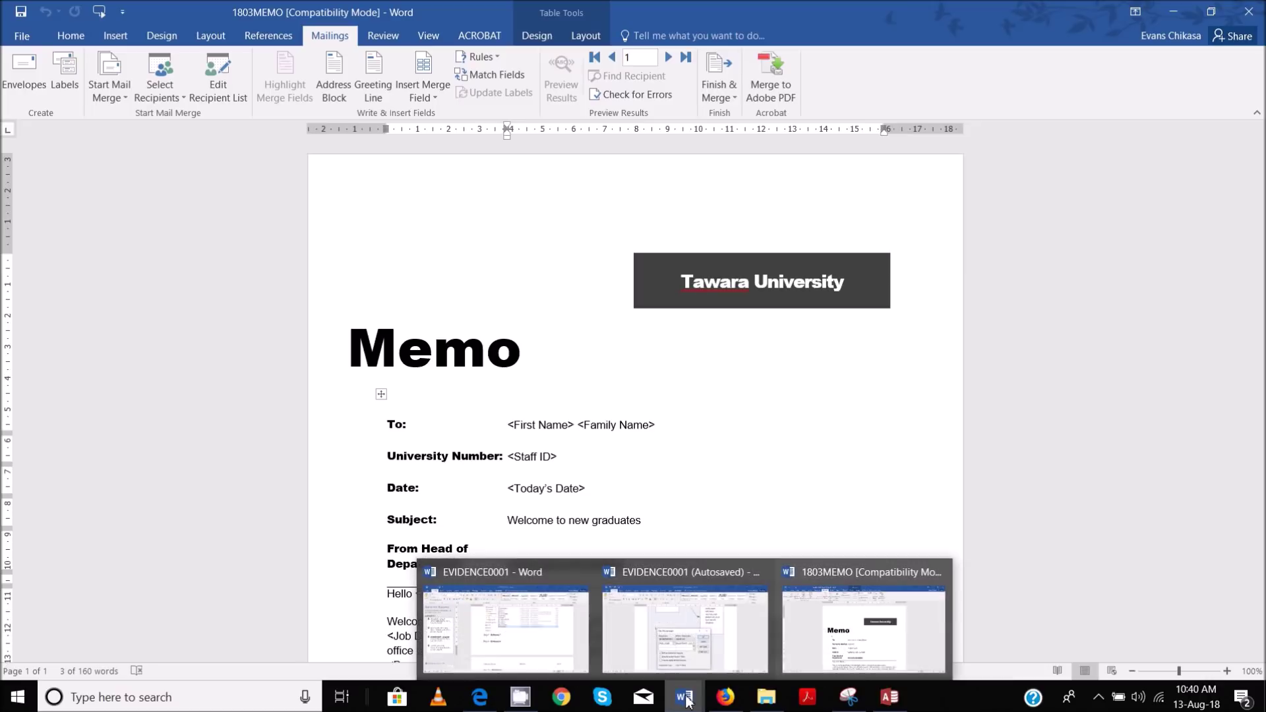
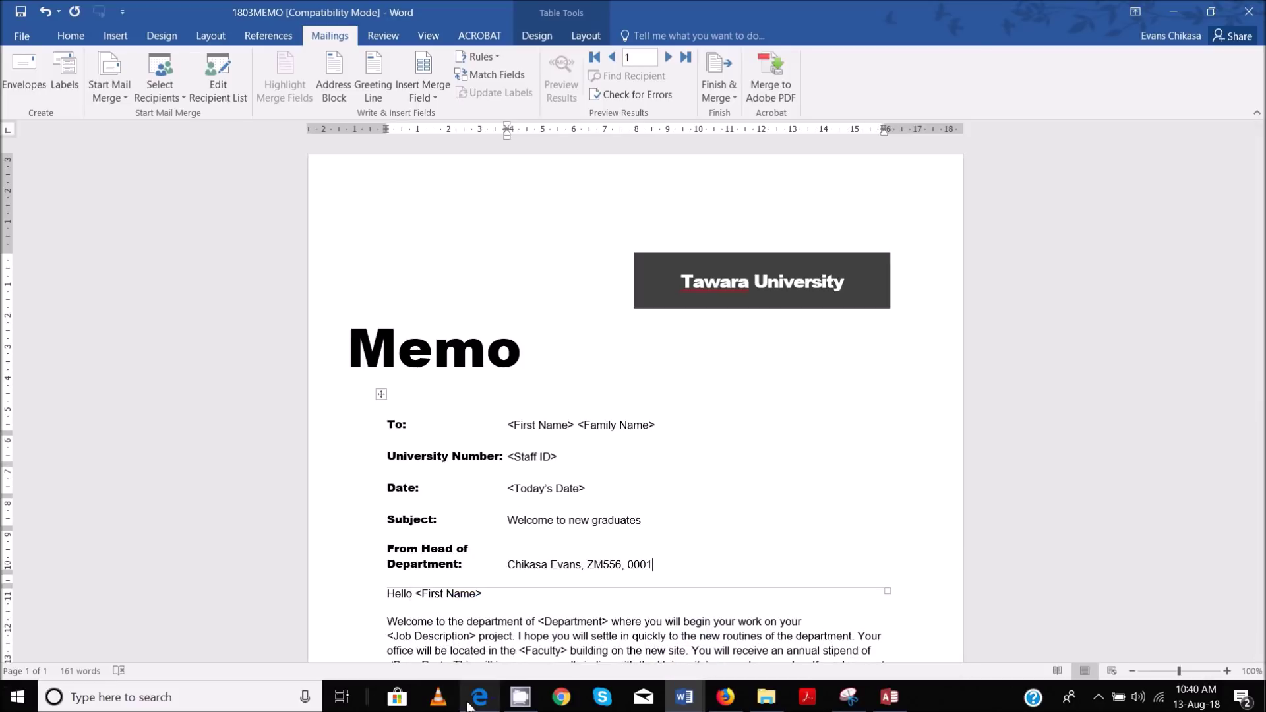
left_click(514, 650)
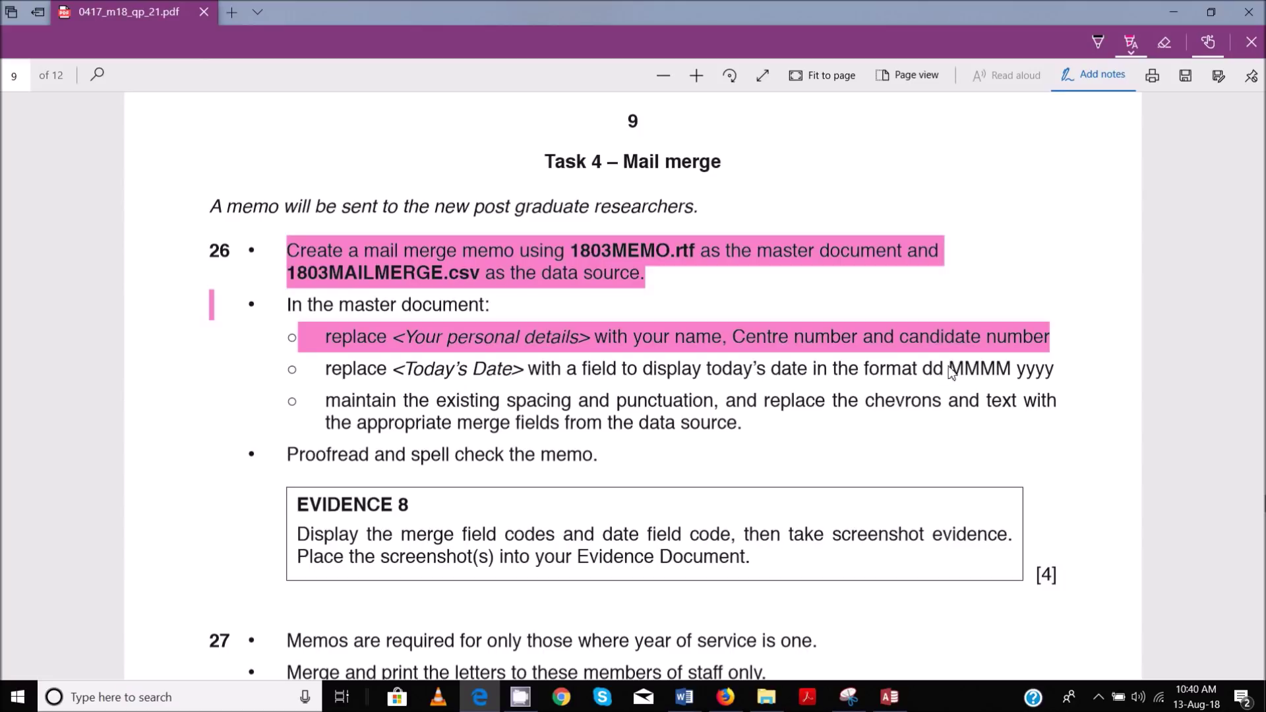
Highlight the 'replace <Today's Date>' instruction in pink, then return to the 1803MEMO memo
left_click_drag(934, 374, 1053, 375)
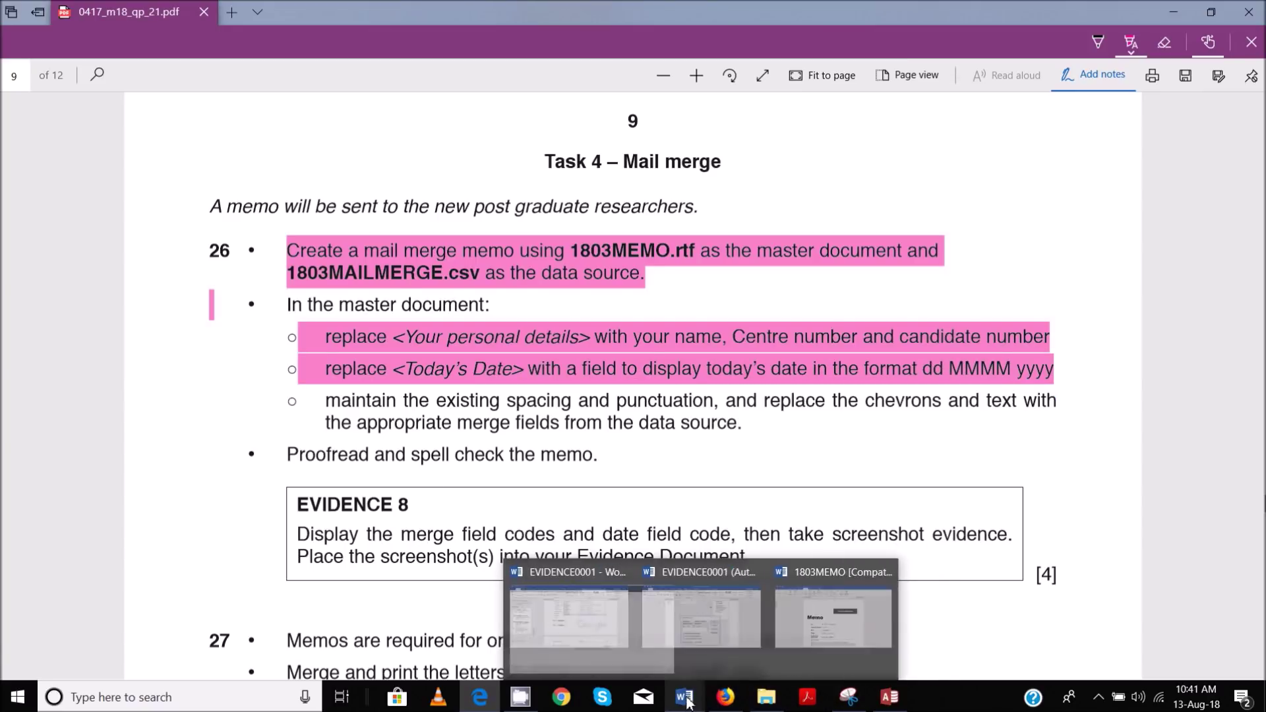
left_click(891, 635)
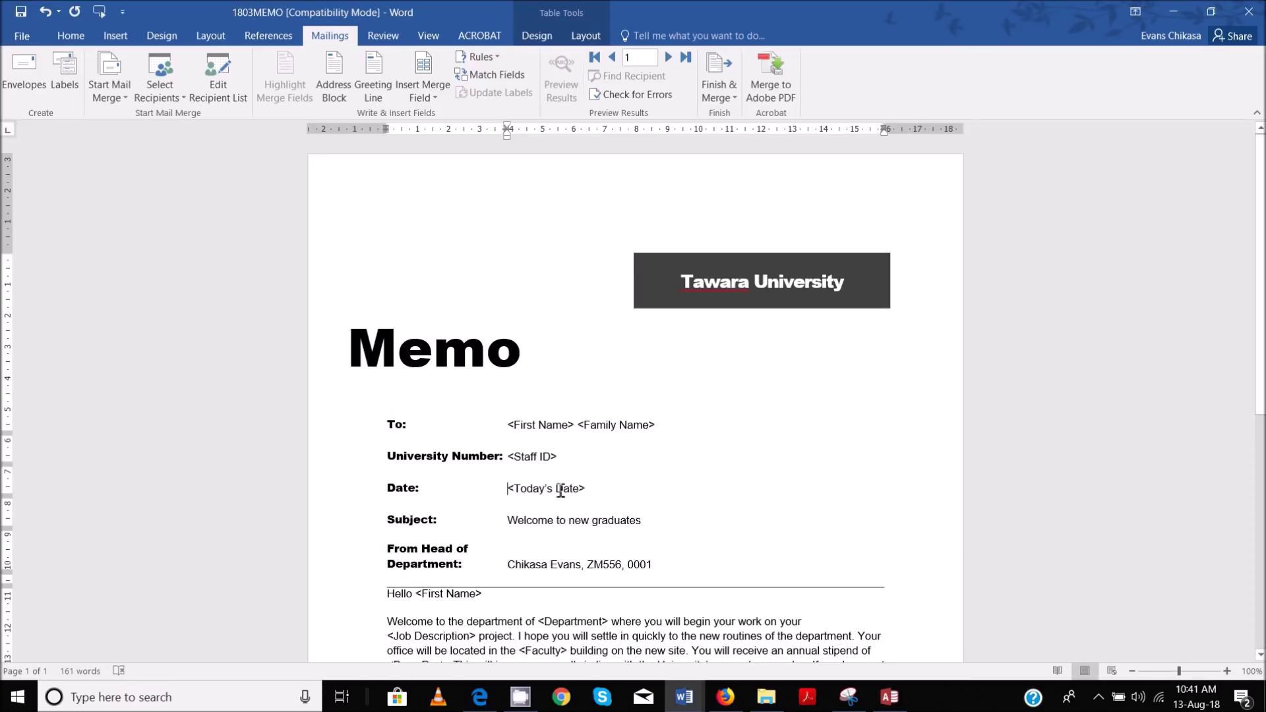
Replace <Today's Date> with a Date field formatted dd MMMM, yyyy, showing 13 August, 2018
left_click_drag(511, 490, 587, 489)
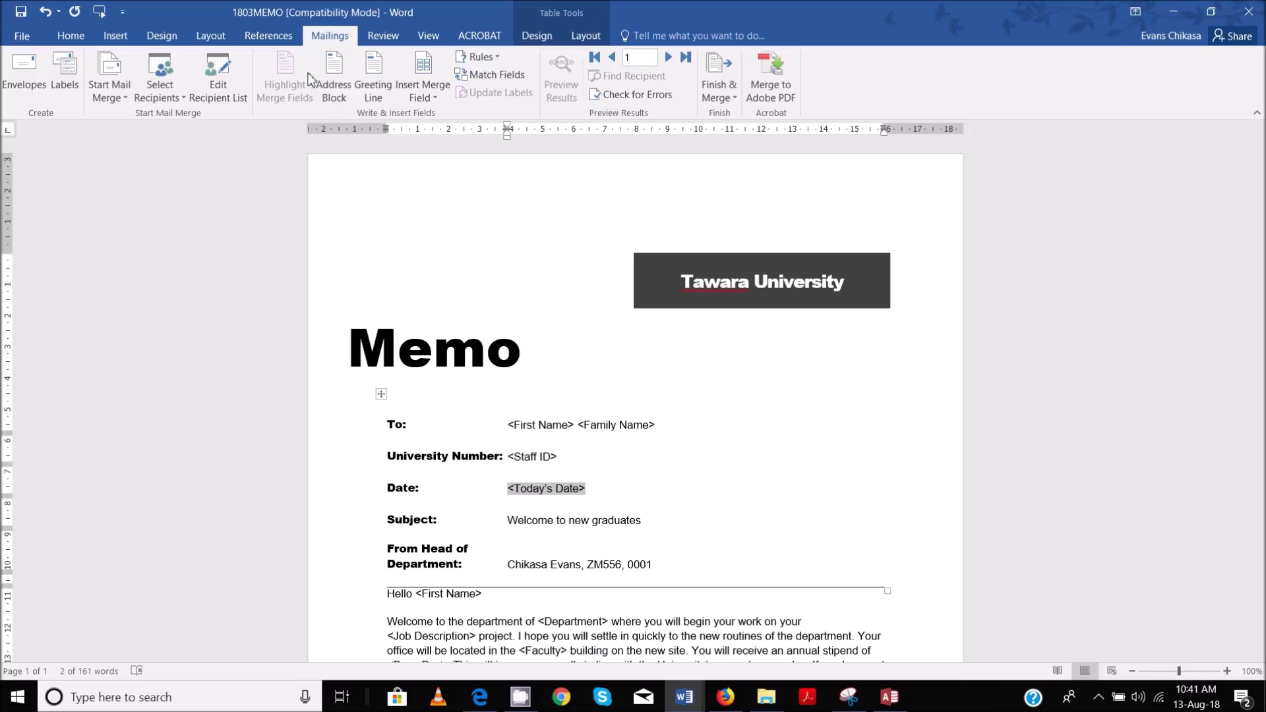
left_click(115, 36)
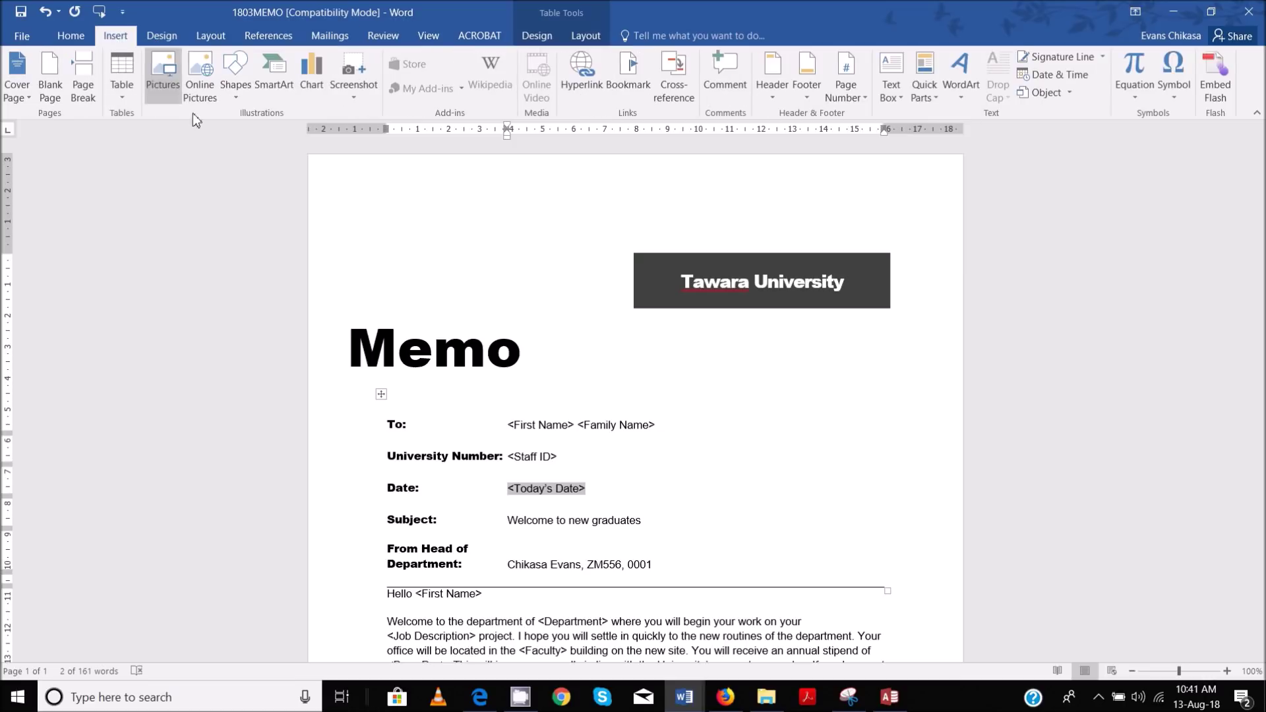
left_click(931, 93)
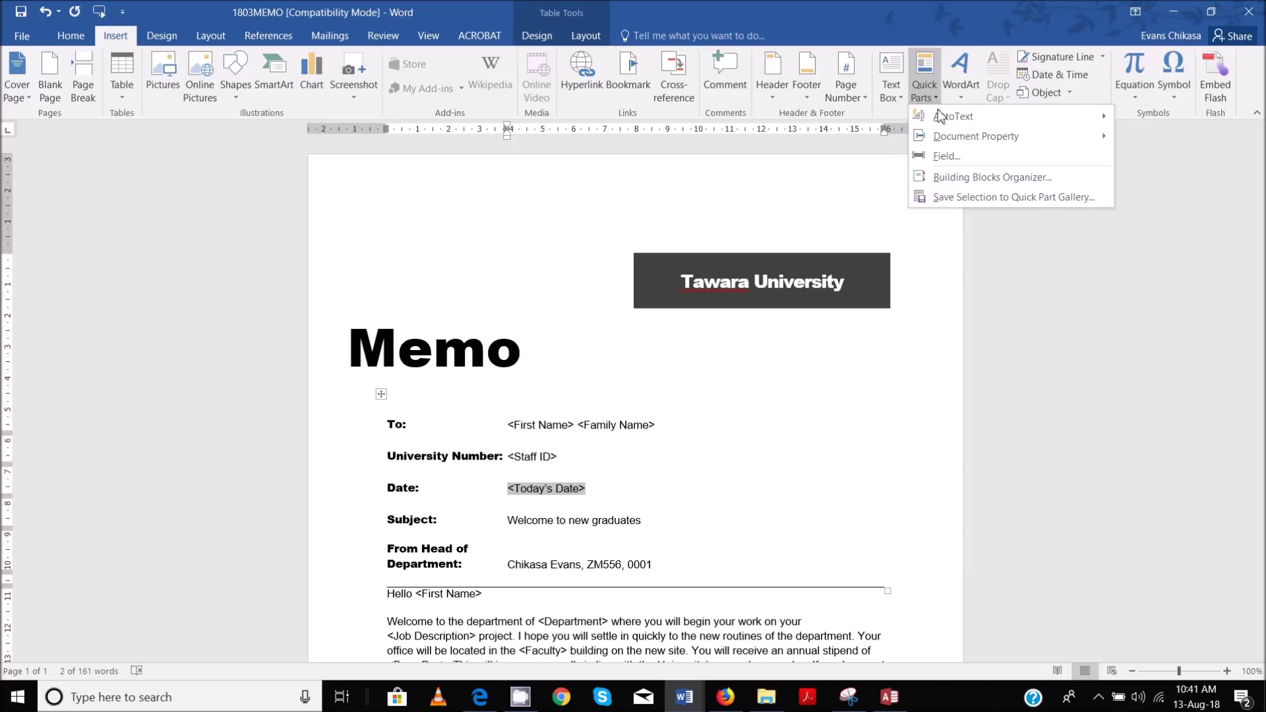
left_click(942, 158)
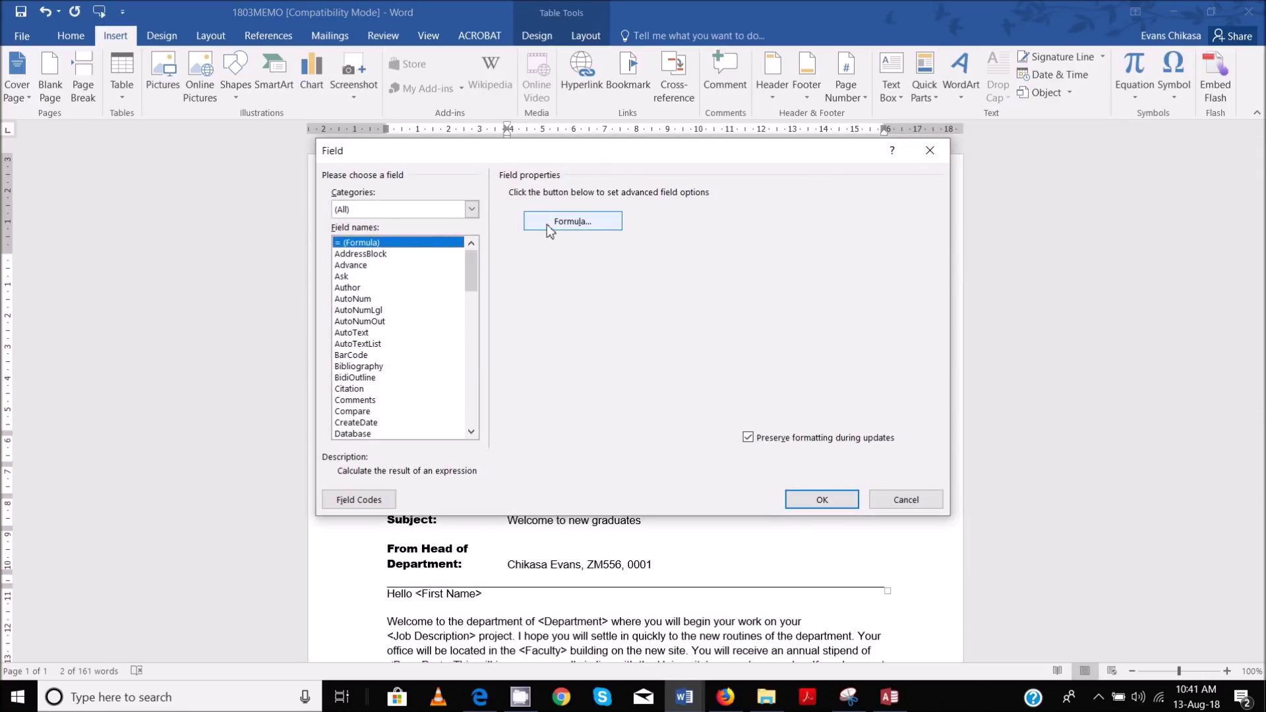
key("d")
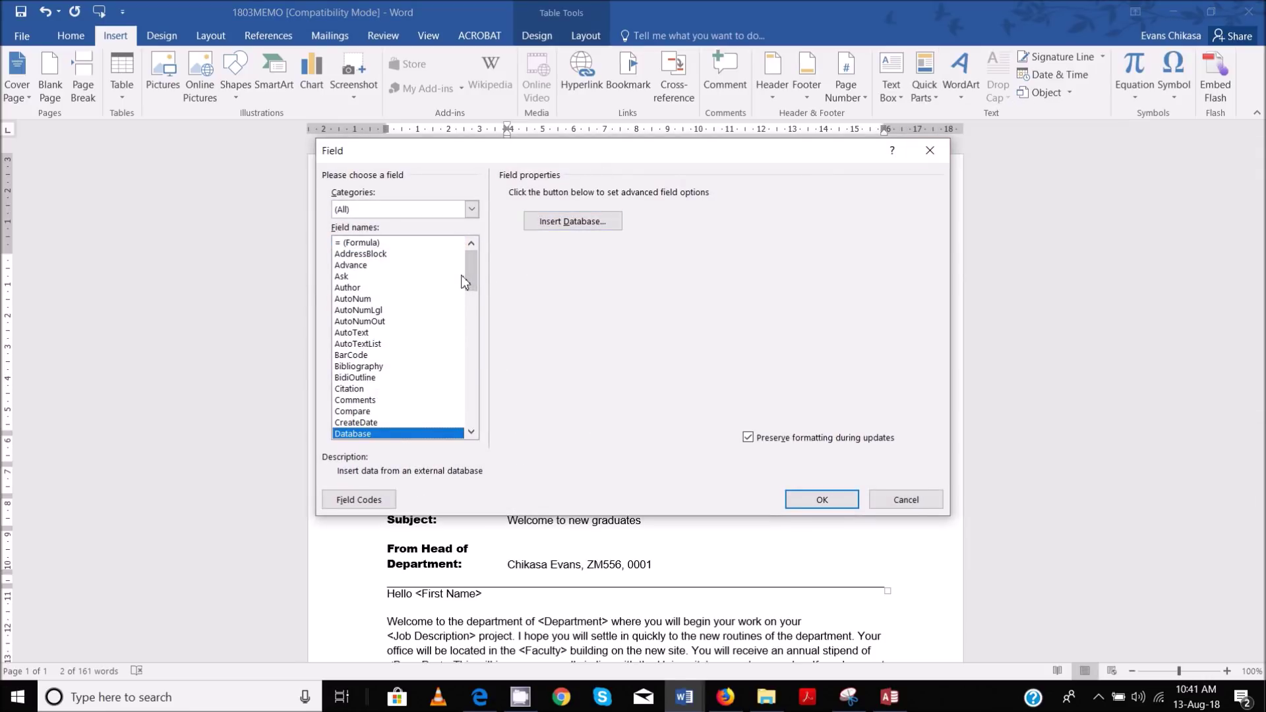
key("Down")
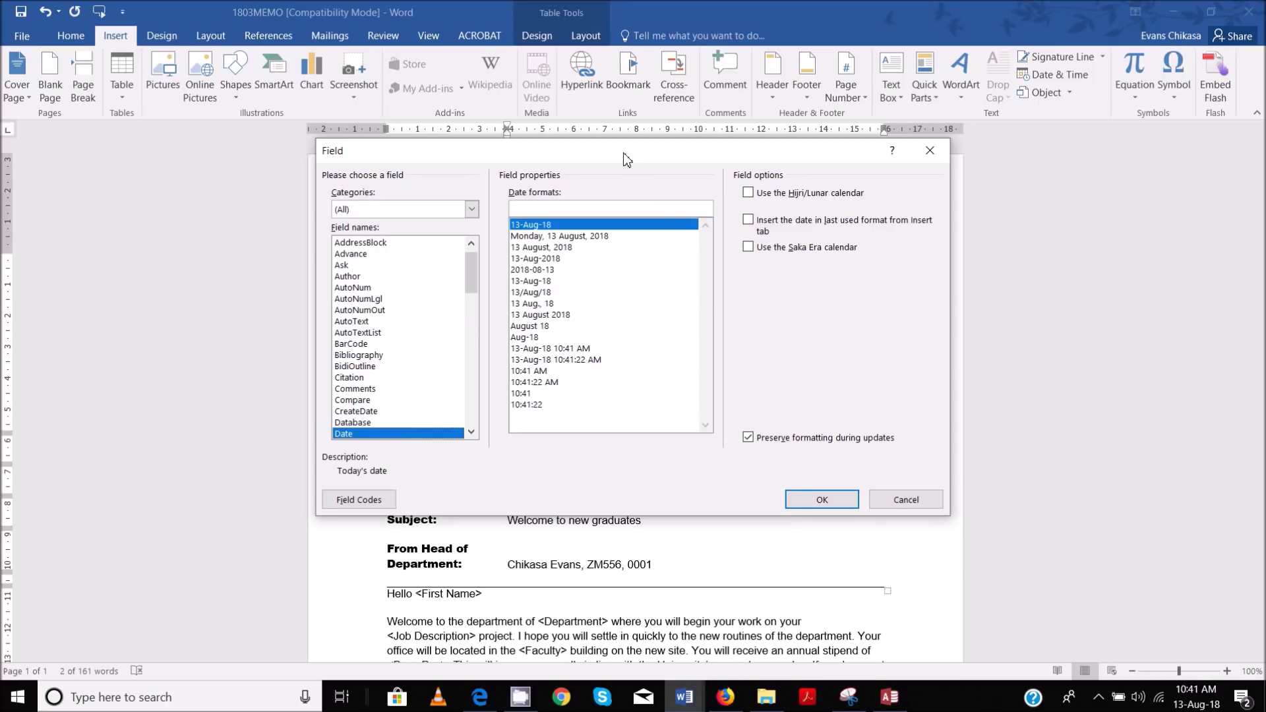
left_click_drag(626, 159, 700, 170)
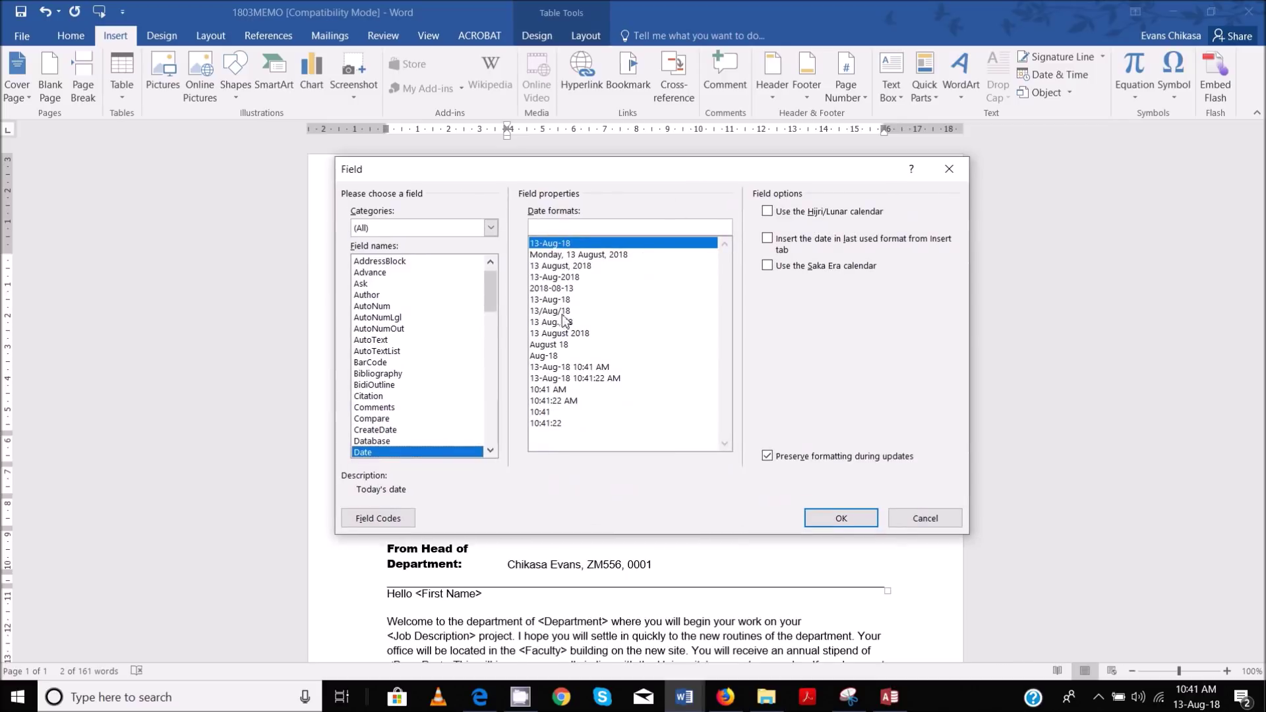
left_click(567, 266)
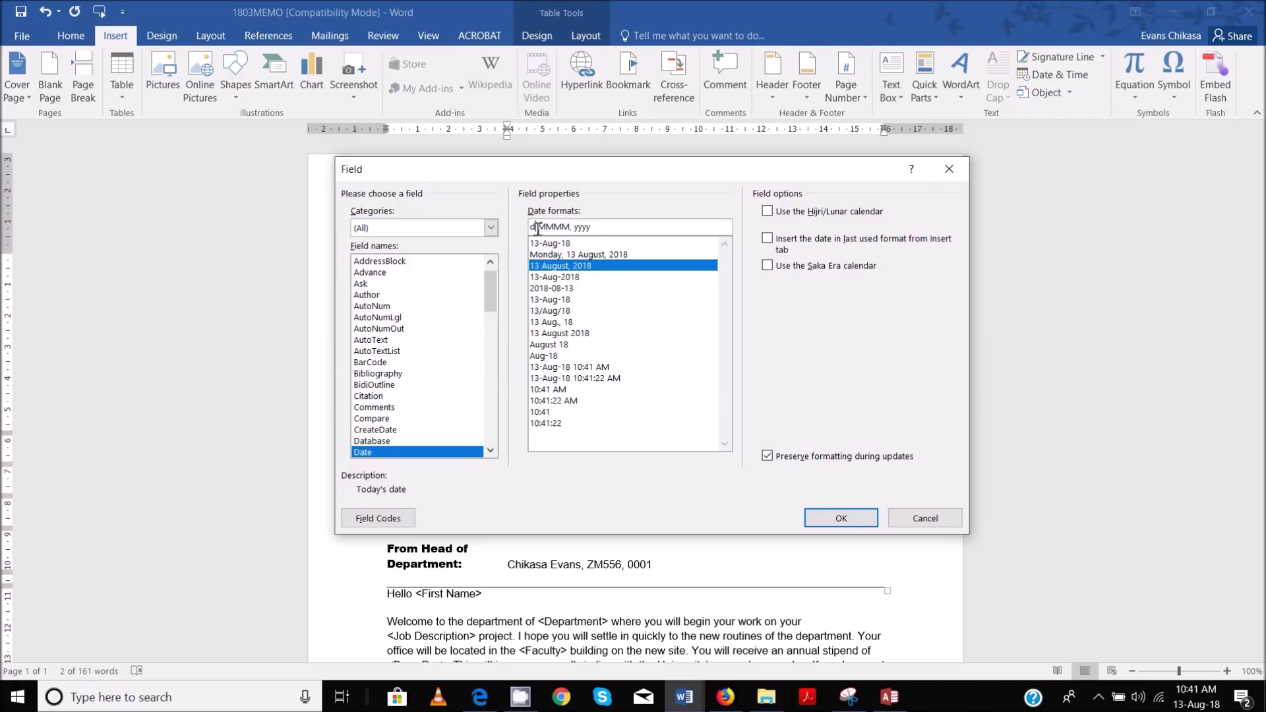
type("d")
left_click(844, 517)
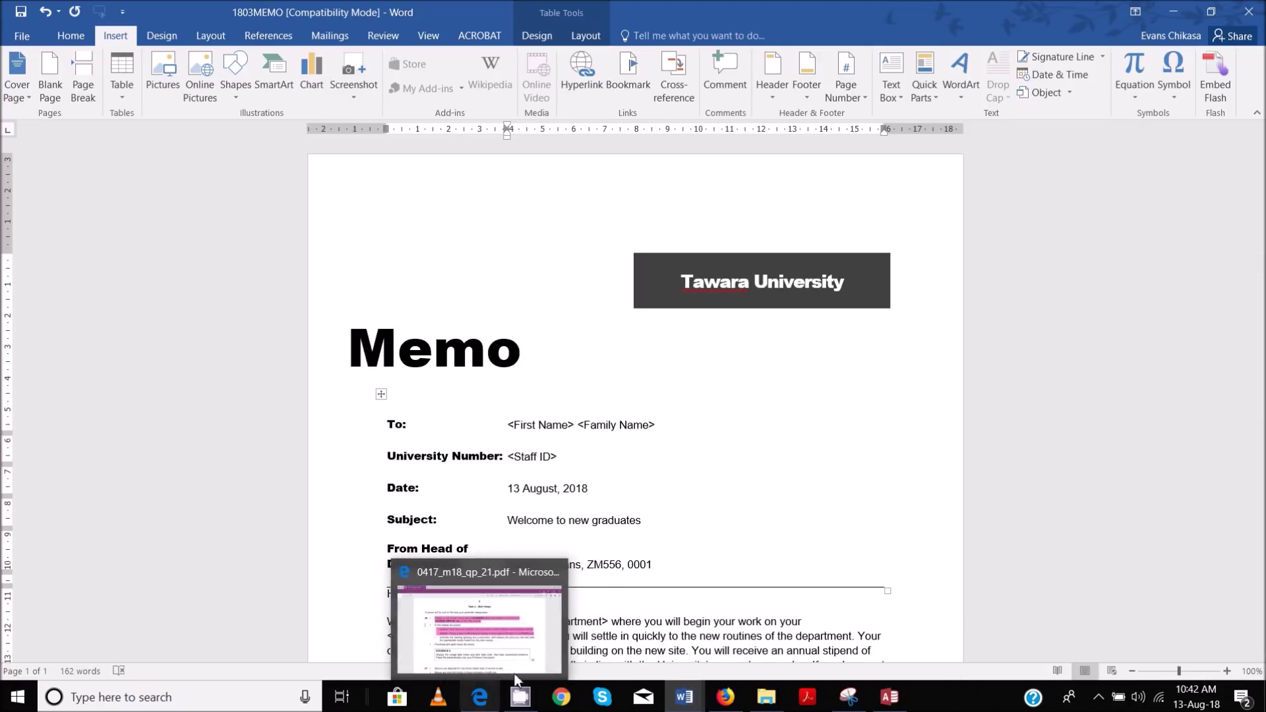
Highlight in pink the exam sub-bullet about replacing chevron placeholders with merge fields, then return to the memo
left_click(518, 634)
scroll(344, 234, "down", 1)
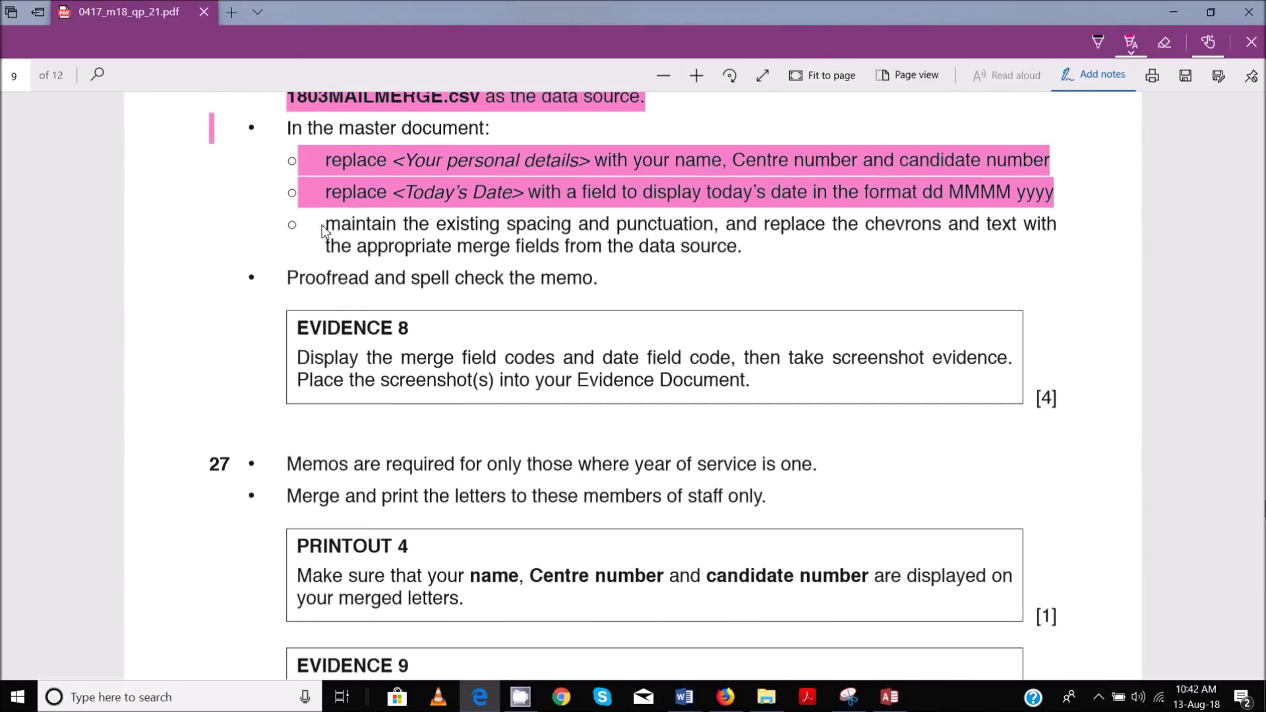
mouse_move(294, 224)
left_mouse_down()
mouse_move(682, 268)
mouse_move(757, 257)
left_mouse_up()
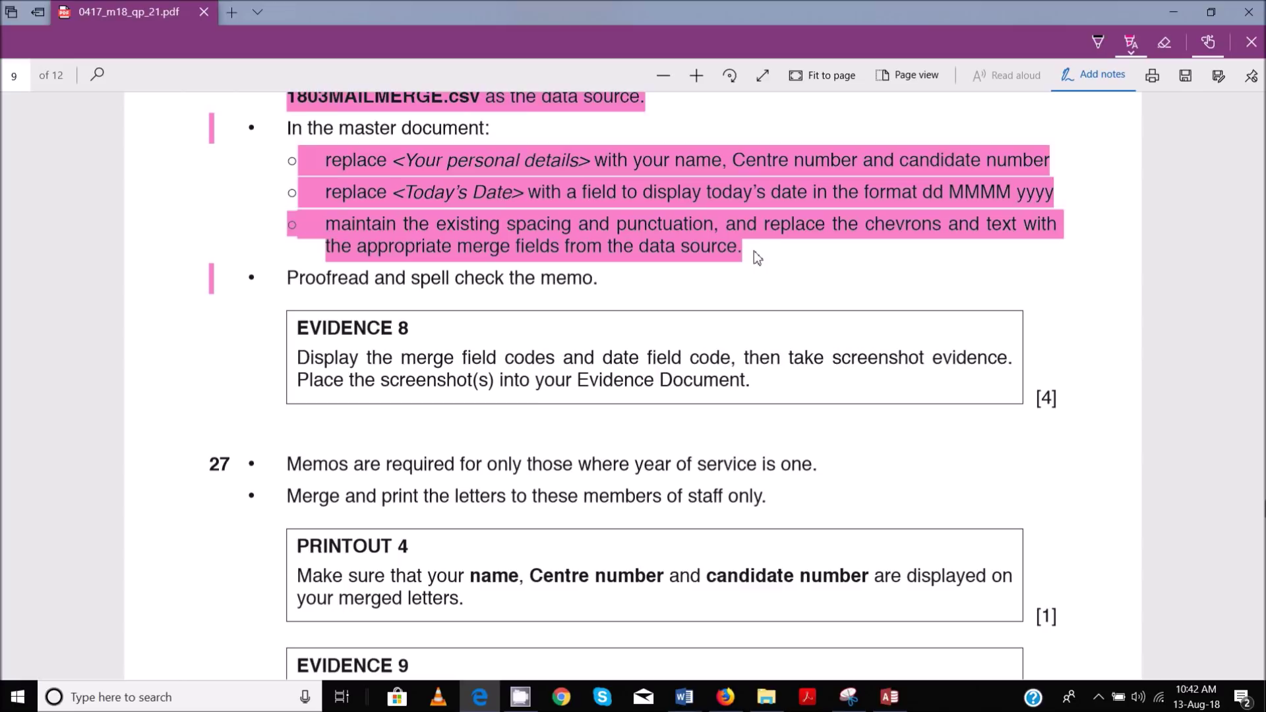
mouse_move(688, 704)
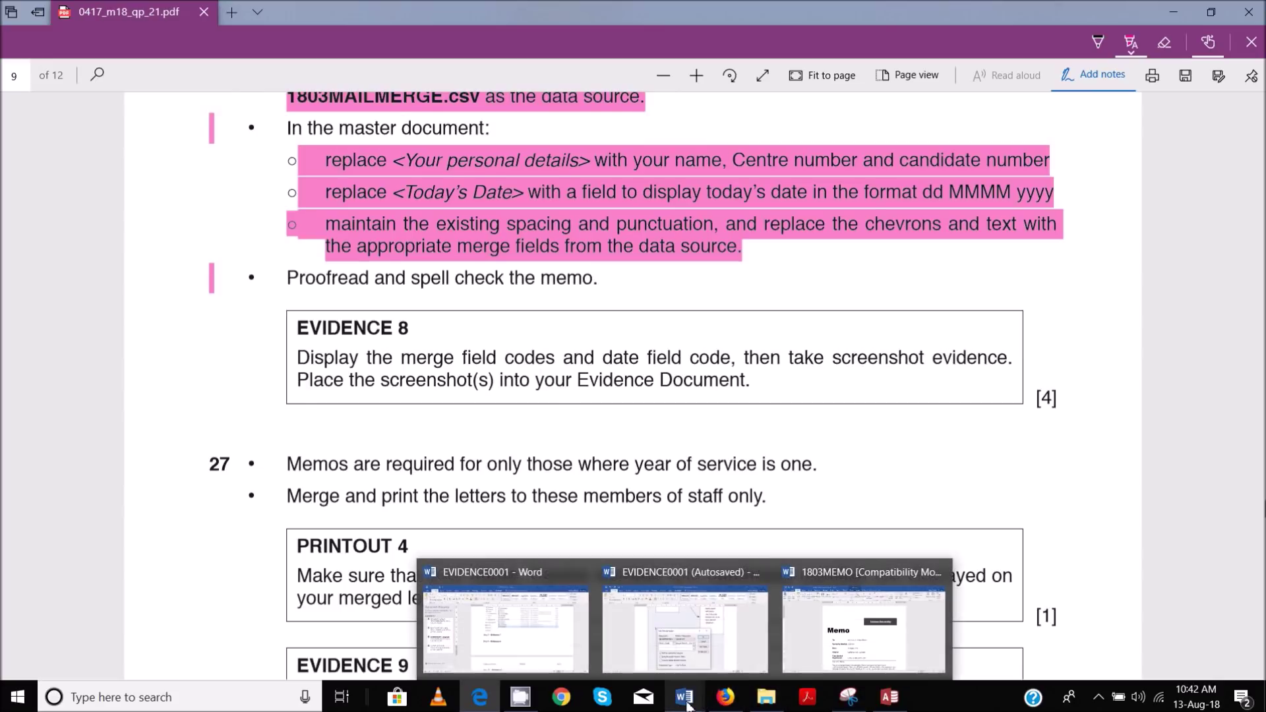
left_click(865, 630)
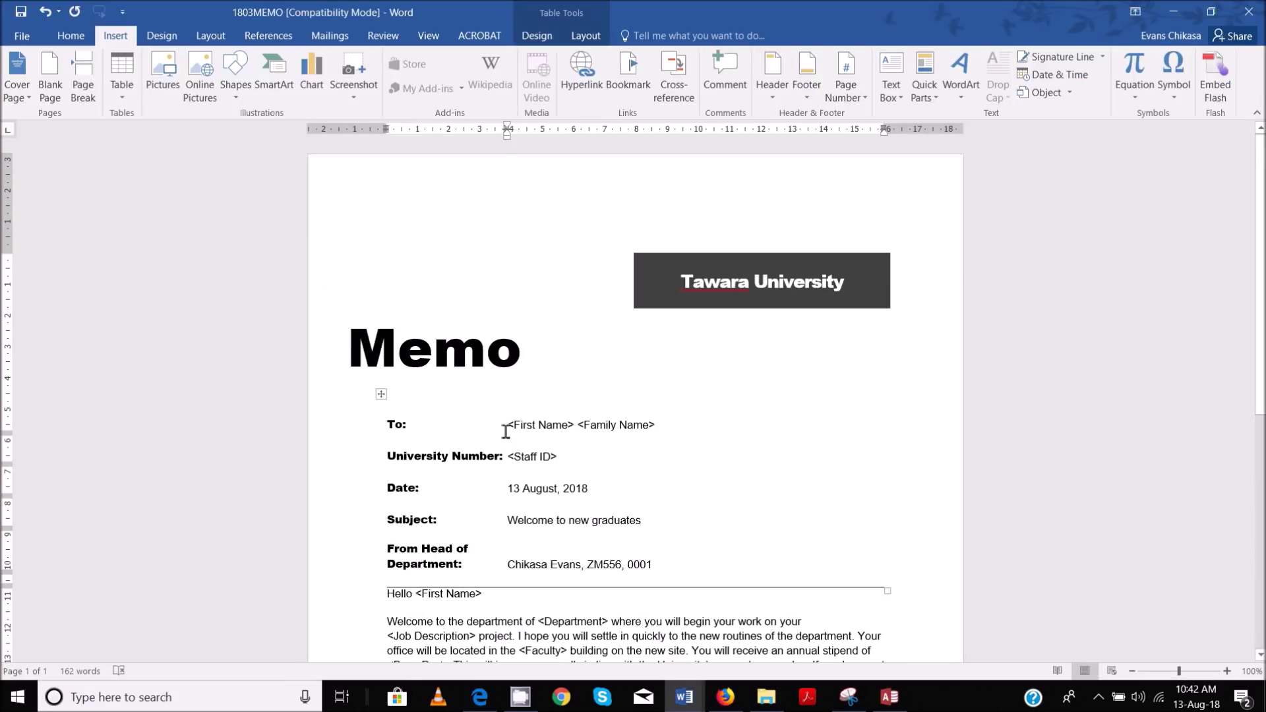
Replace <First Name> and <Family Name> on the To line with the First_Name and Family_Name merge fields
left_click_drag(509, 425, 584, 429)
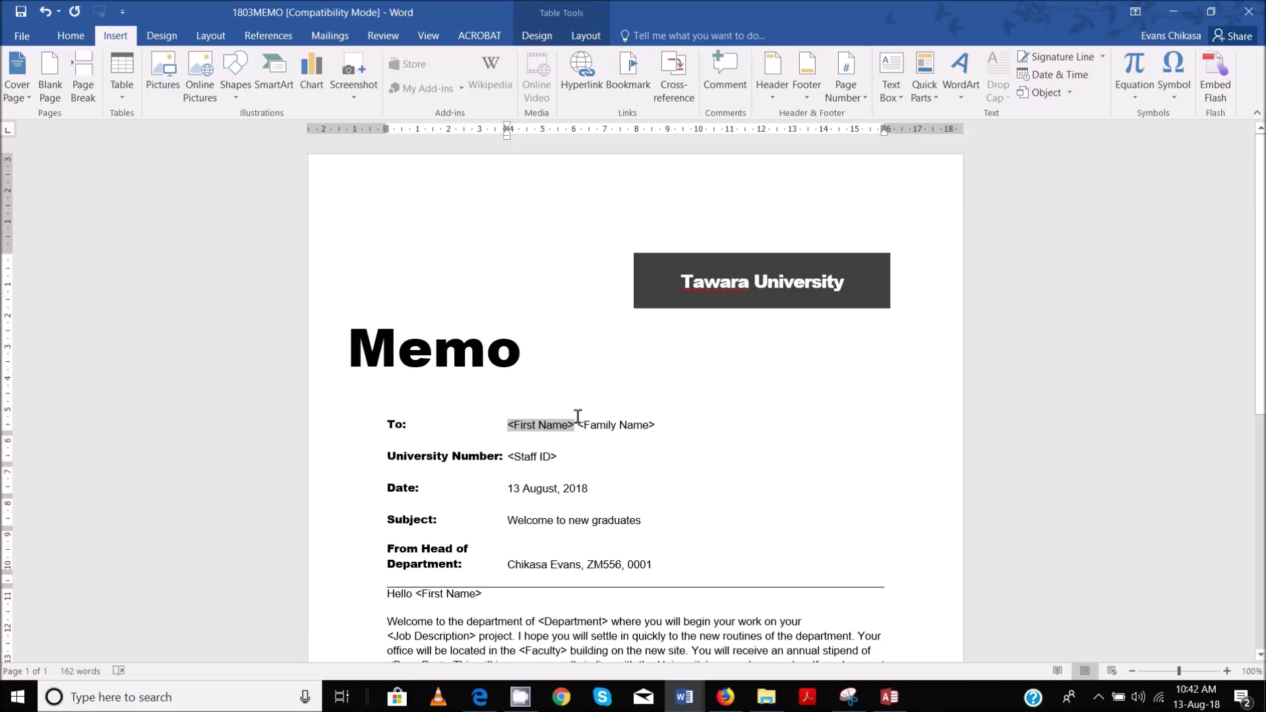
left_click_drag(578, 417, 577, 422)
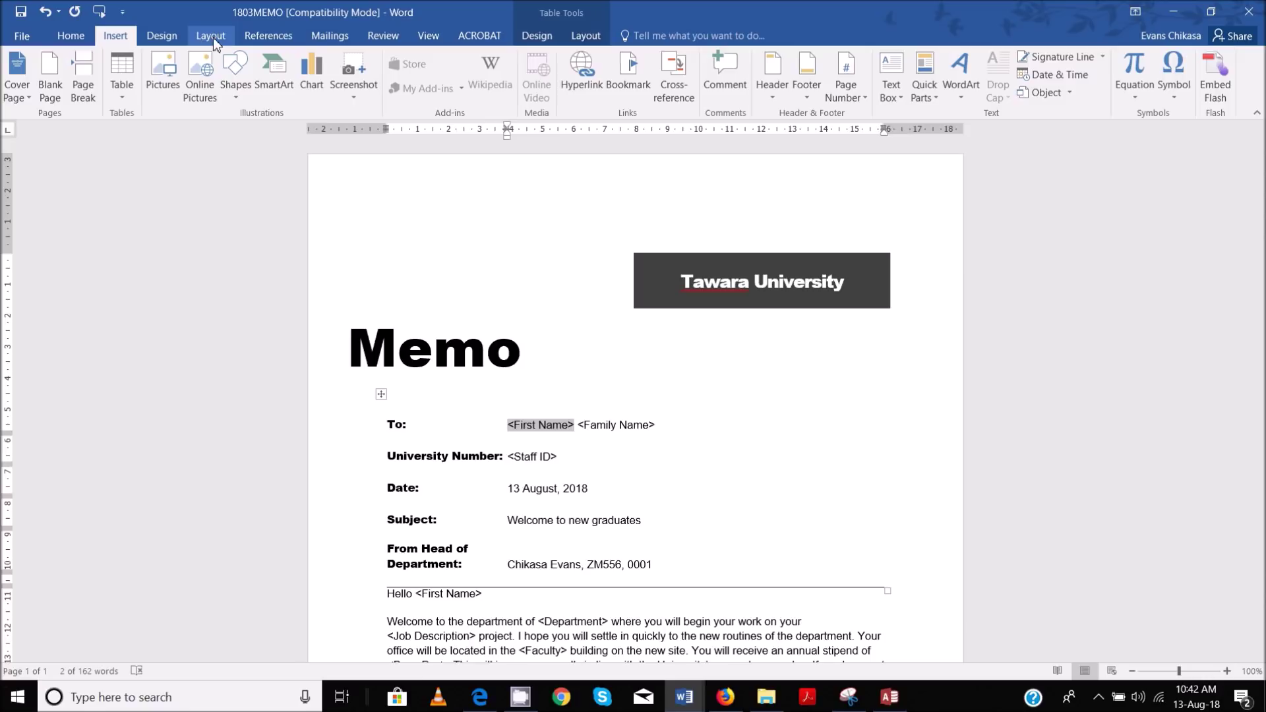
left_click(343, 33)
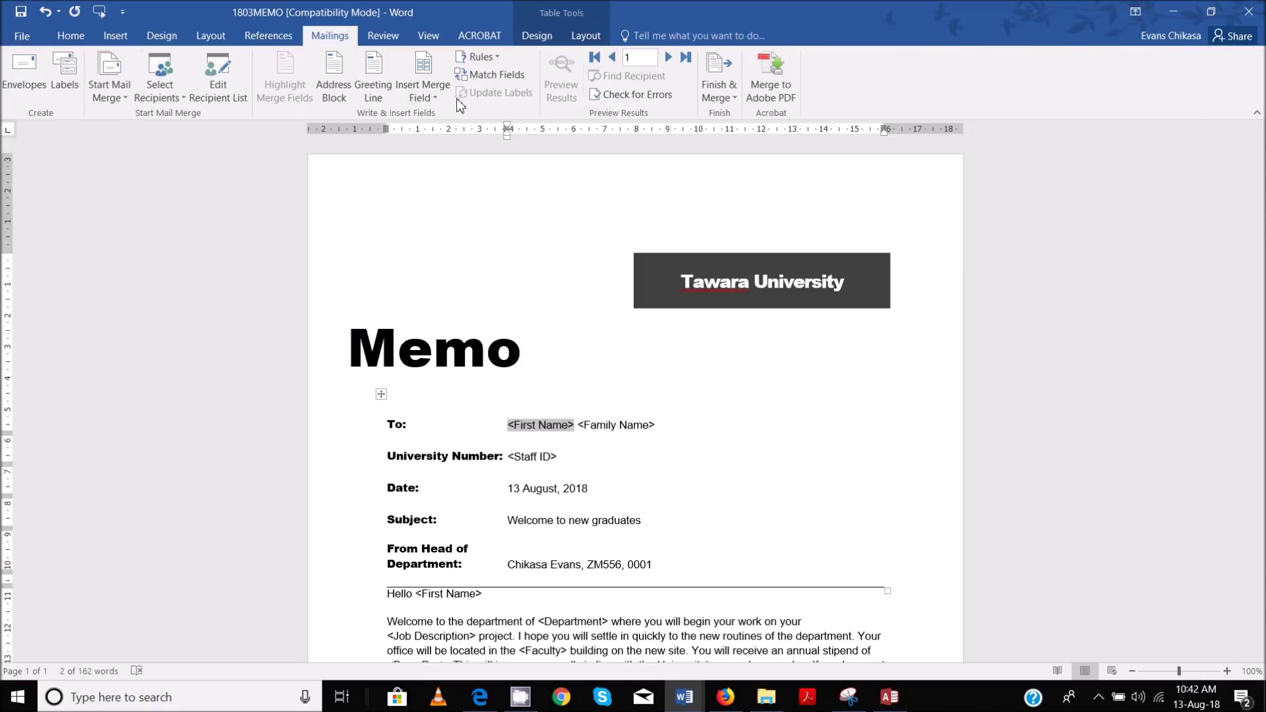
left_click(434, 98)
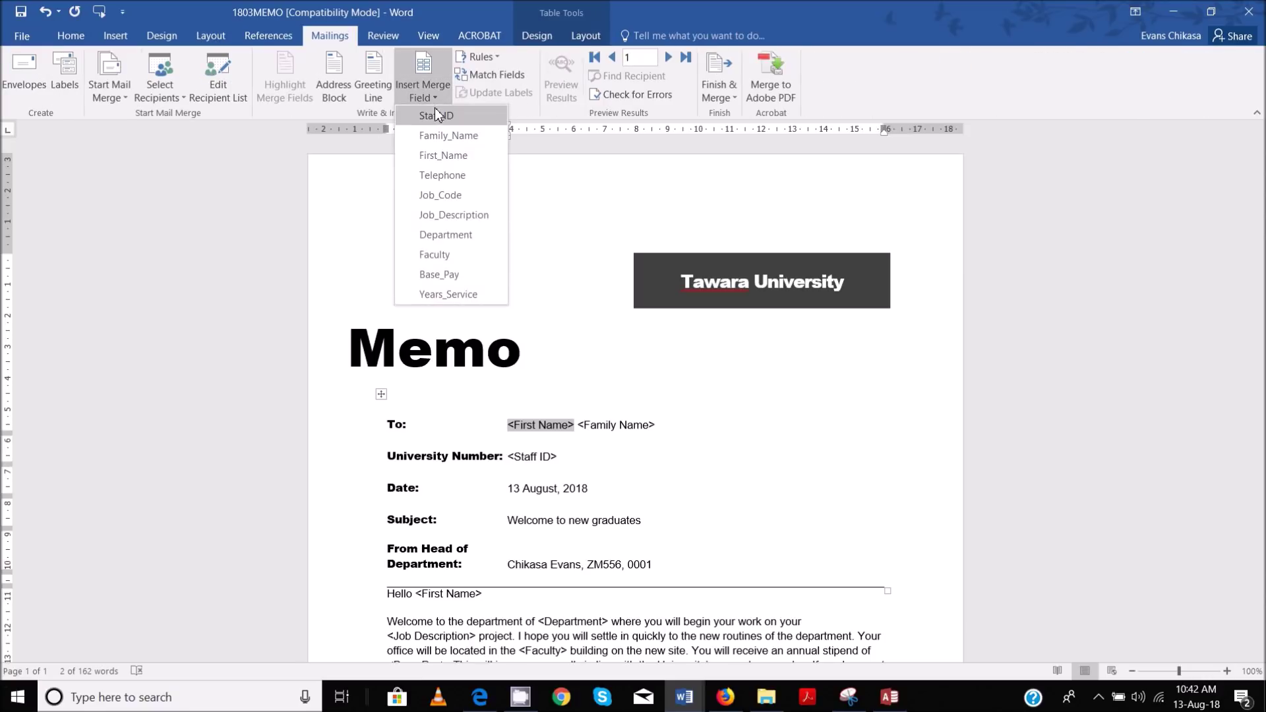
left_click(442, 156)
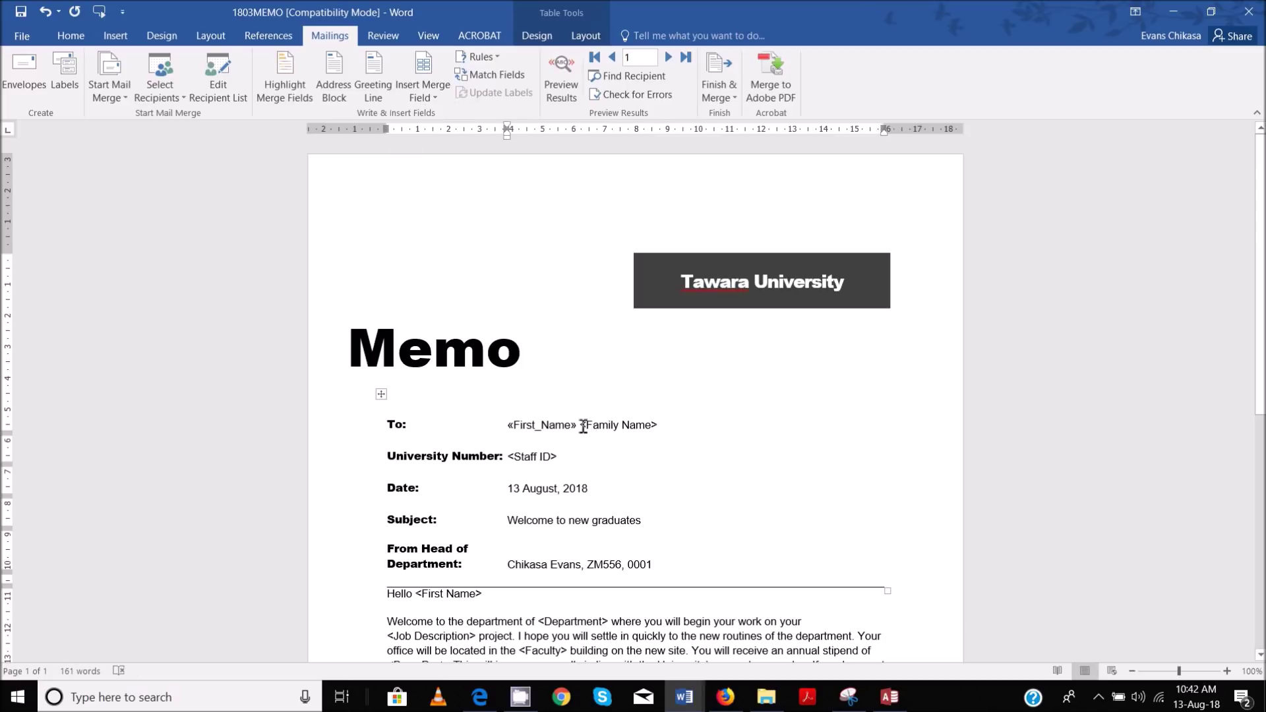
left_click_drag(583, 425, 661, 426)
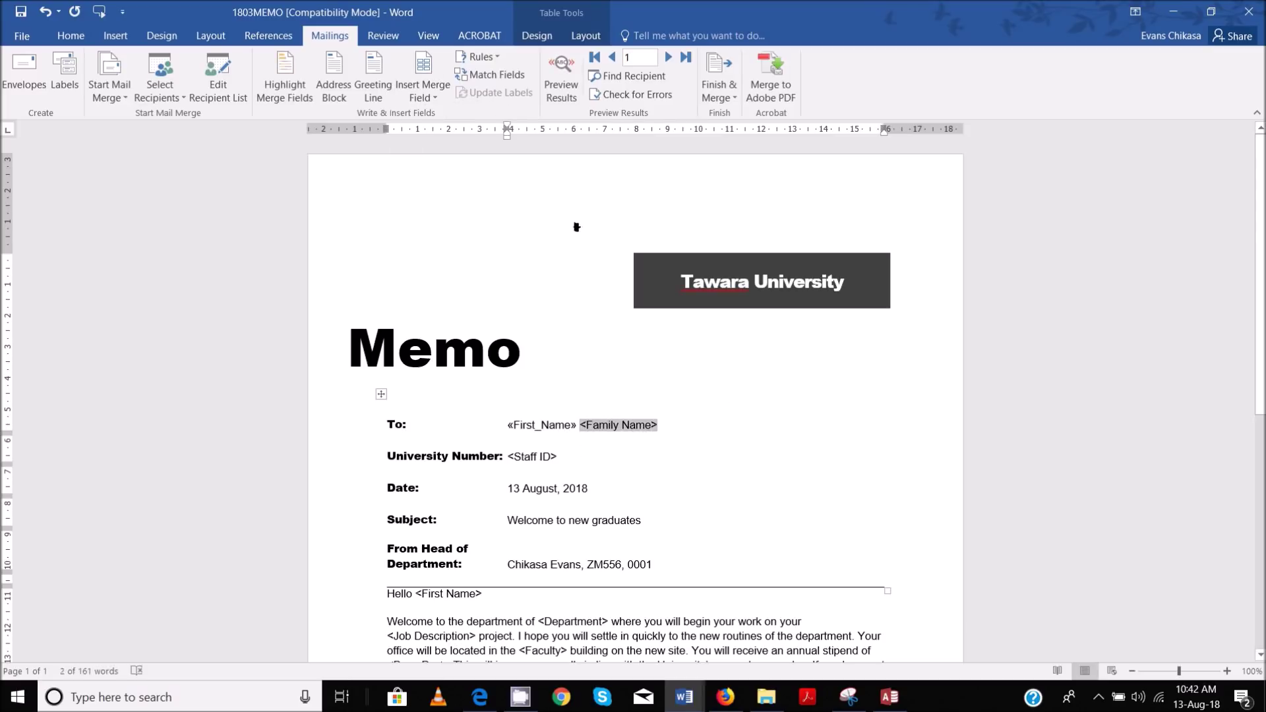
left_click(434, 94)
left_click(475, 137)
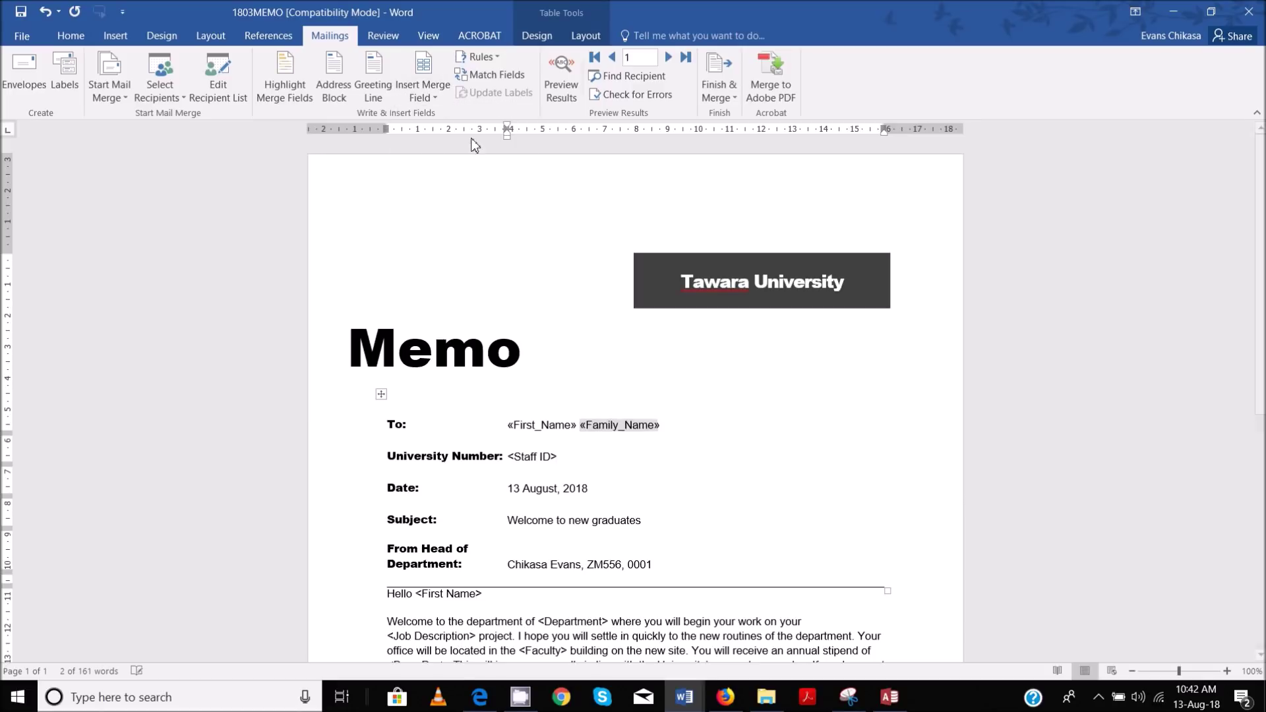
Replace <Staff ID> with the Staff_ID merge field and select the <First Name> after Hello
left_click_drag(514, 457, 510, 456)
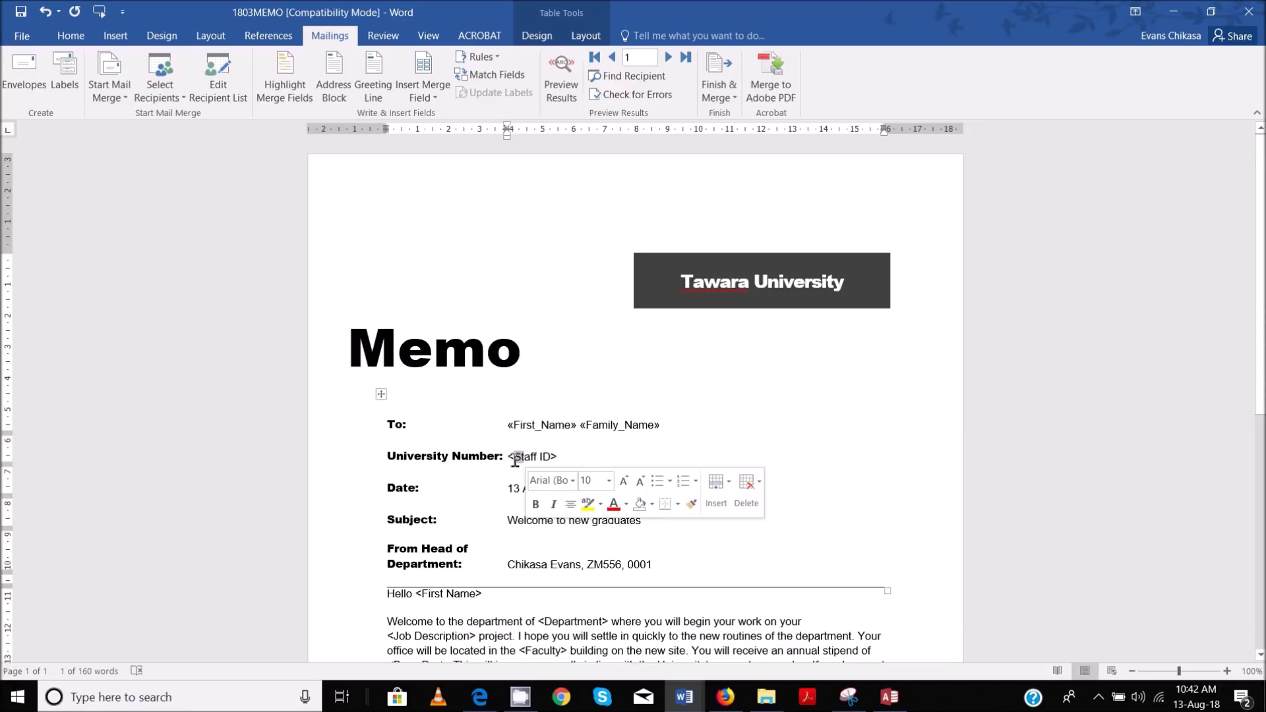
left_click_drag(512, 458, 555, 462)
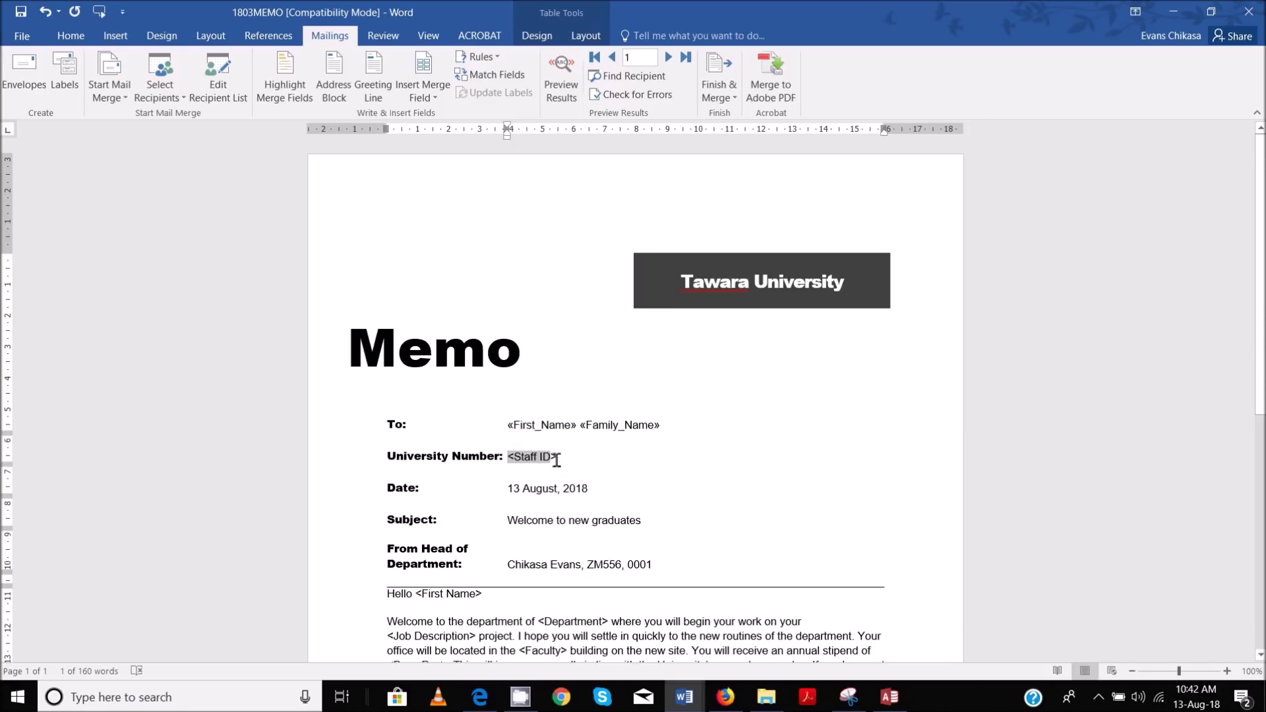
left_click(441, 93)
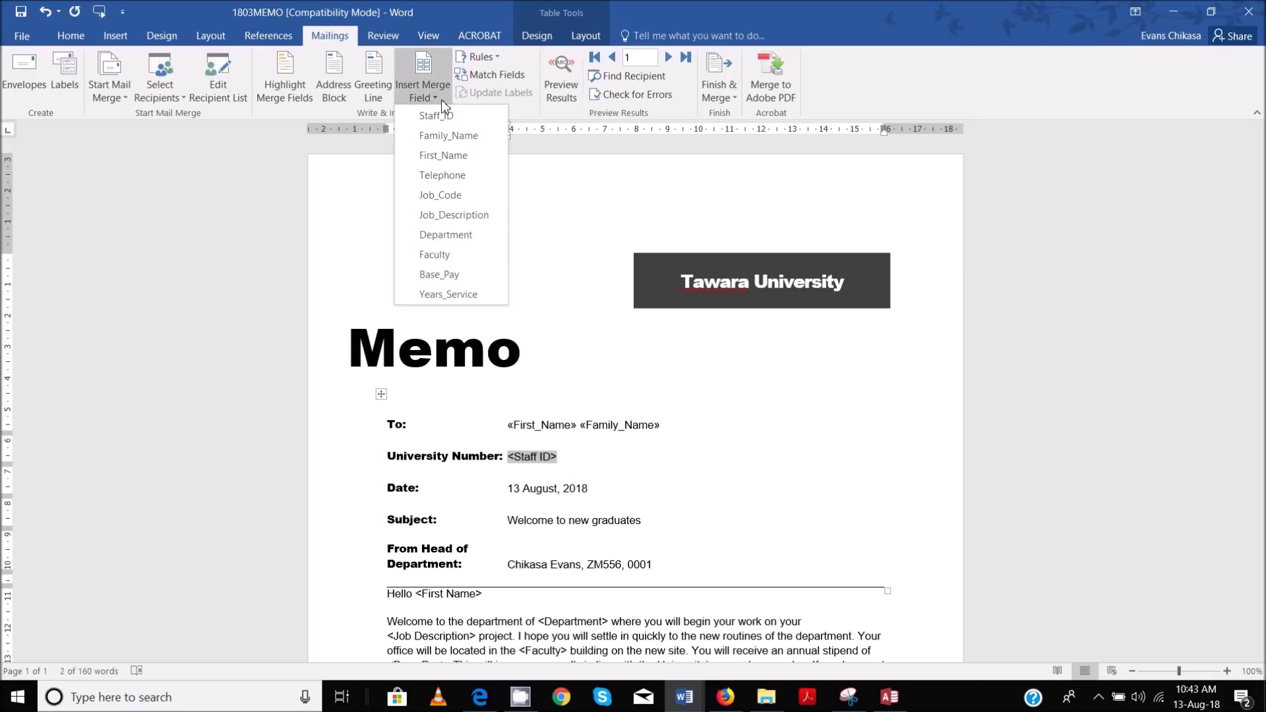
left_click(432, 116)
scroll(596, 496, "down", 2)
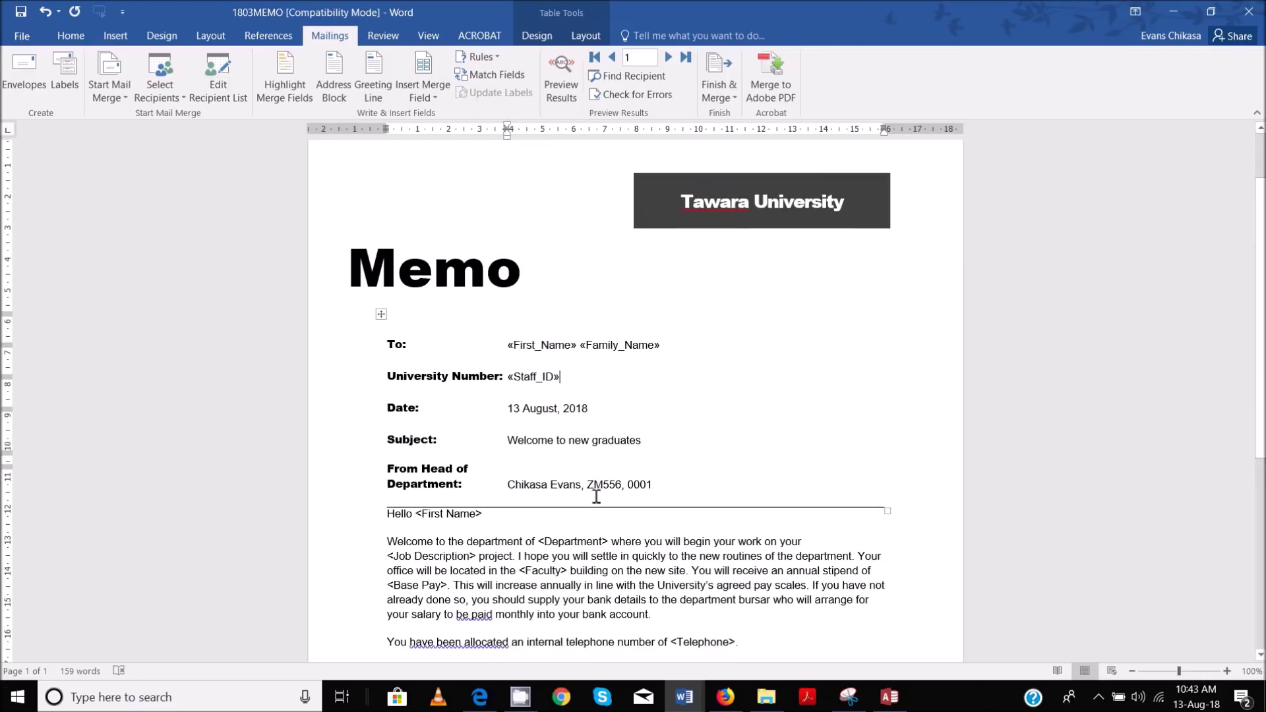
scroll(596, 497, "down", 3)
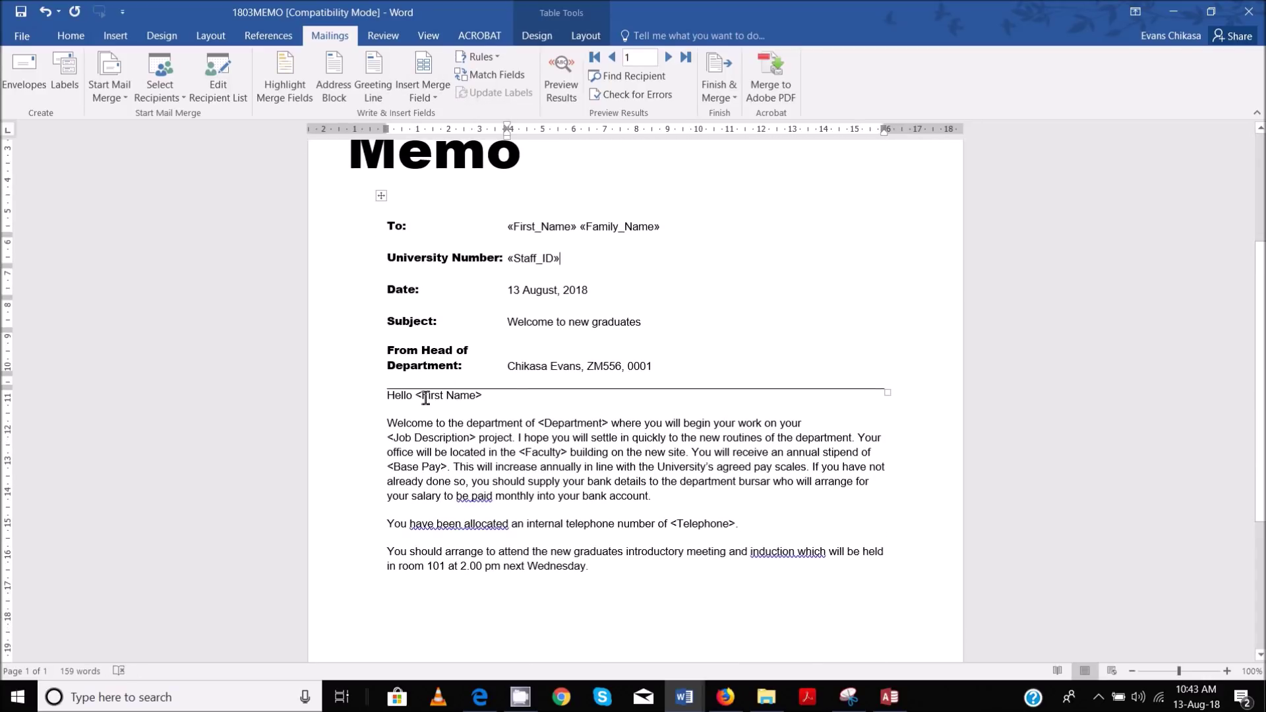
left_click_drag(416, 396, 483, 396)
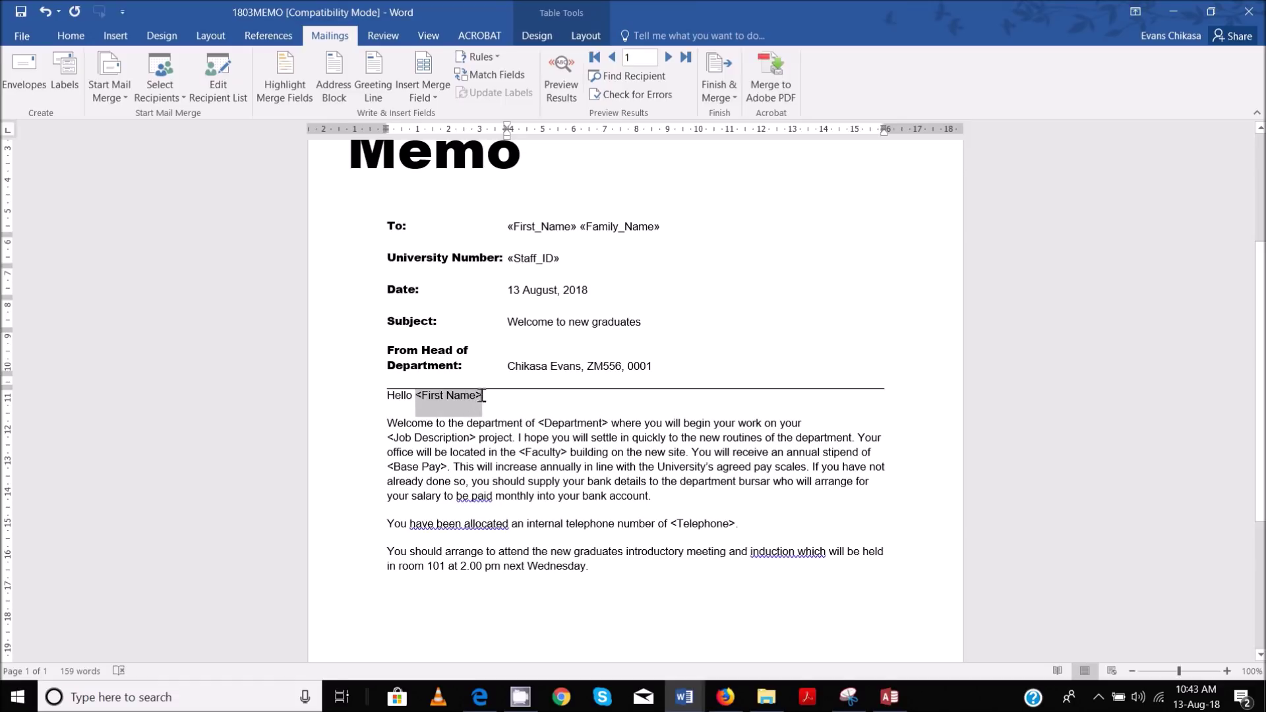
Insert the First_Name, Department and Job_Description merge fields in place of their body placeholders
left_click(443, 96)
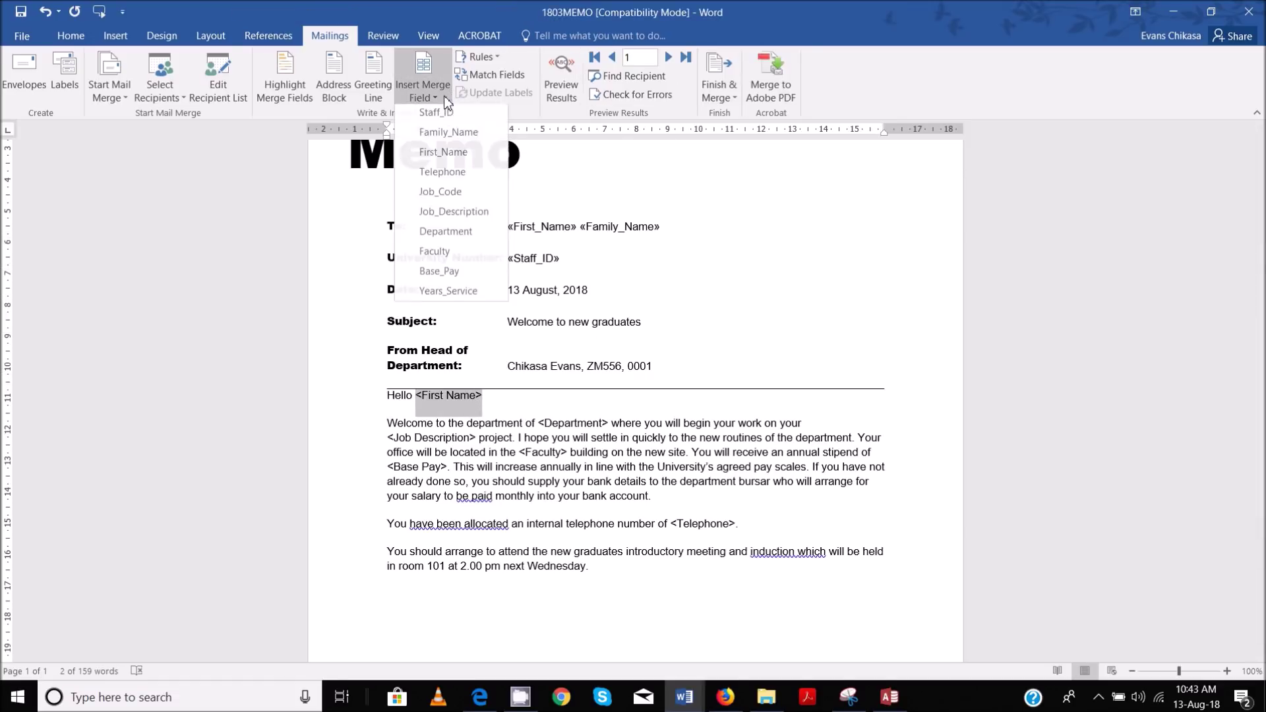
left_click(448, 156)
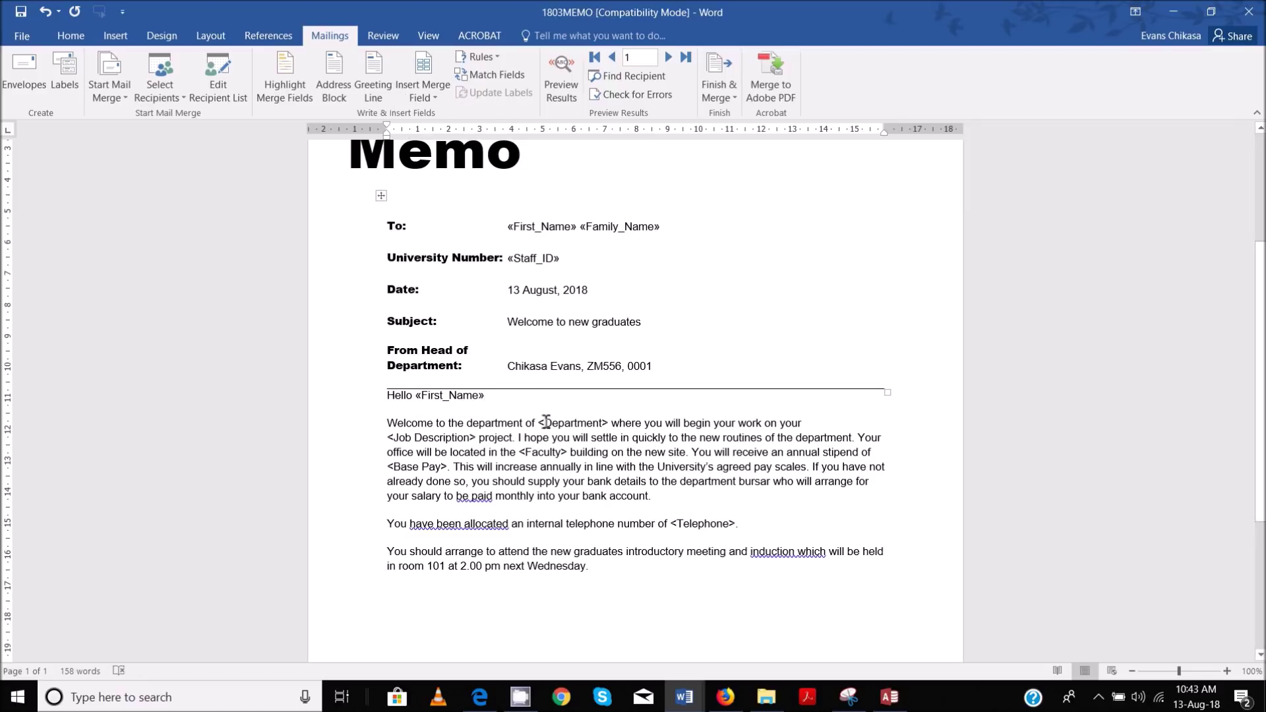
left_click_drag(542, 423, 611, 423)
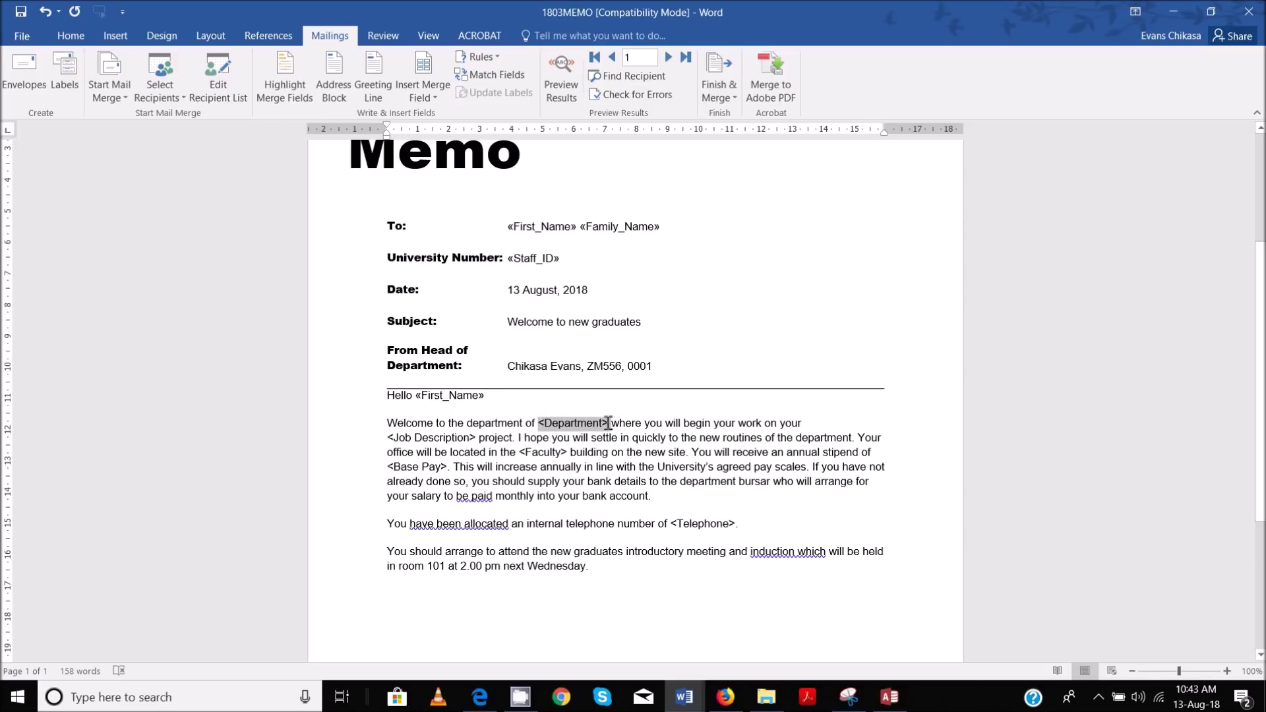
left_click(433, 97)
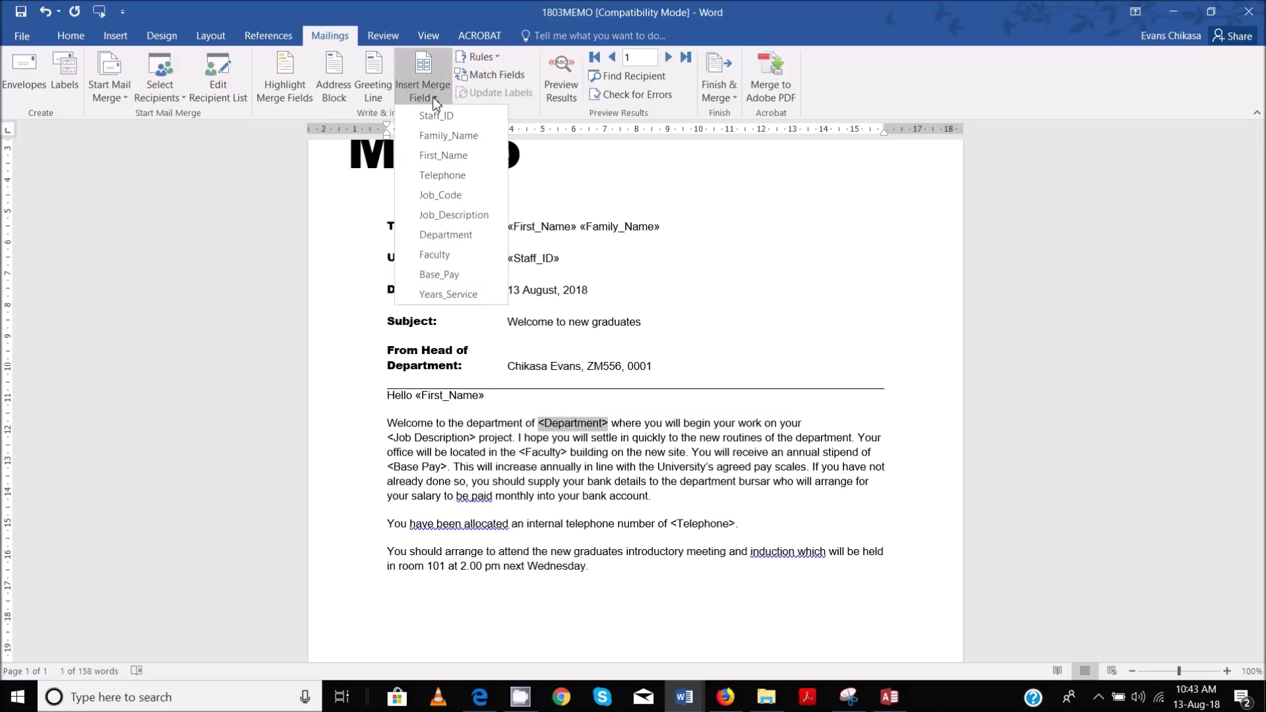
left_click(447, 234)
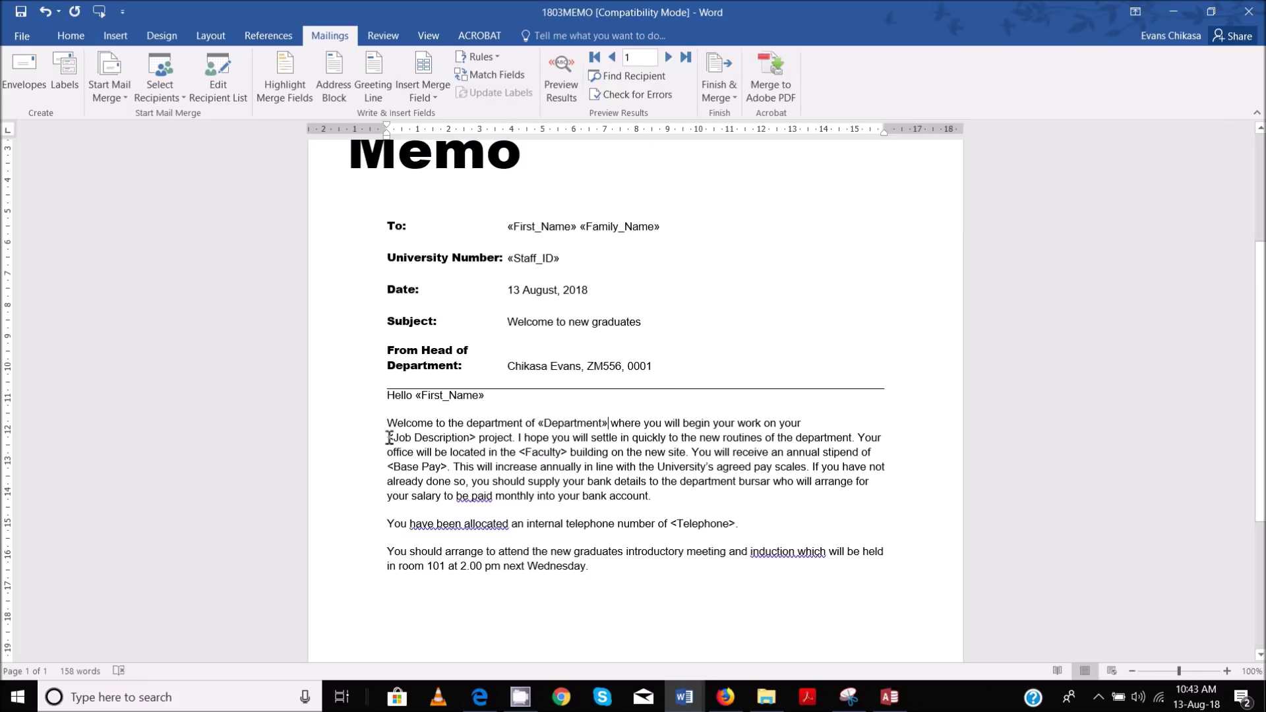
left_click_drag(389, 438, 476, 434)
left_click(433, 100)
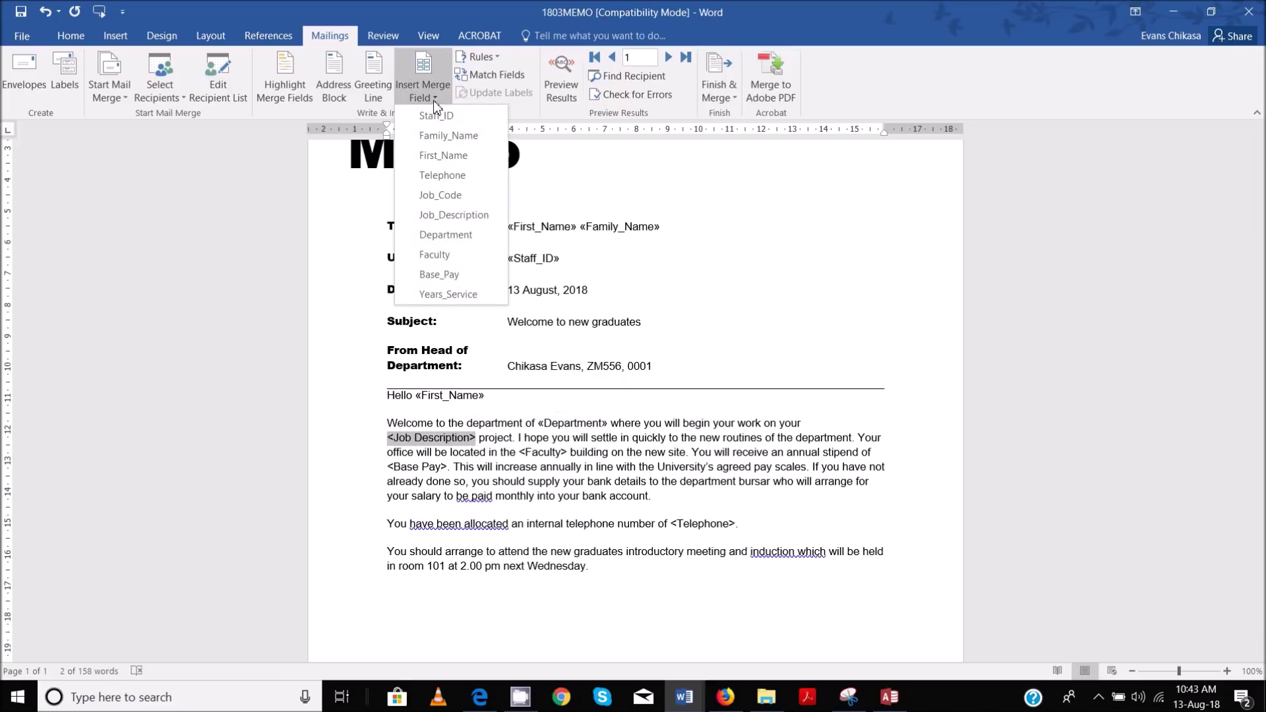
left_click(456, 212)
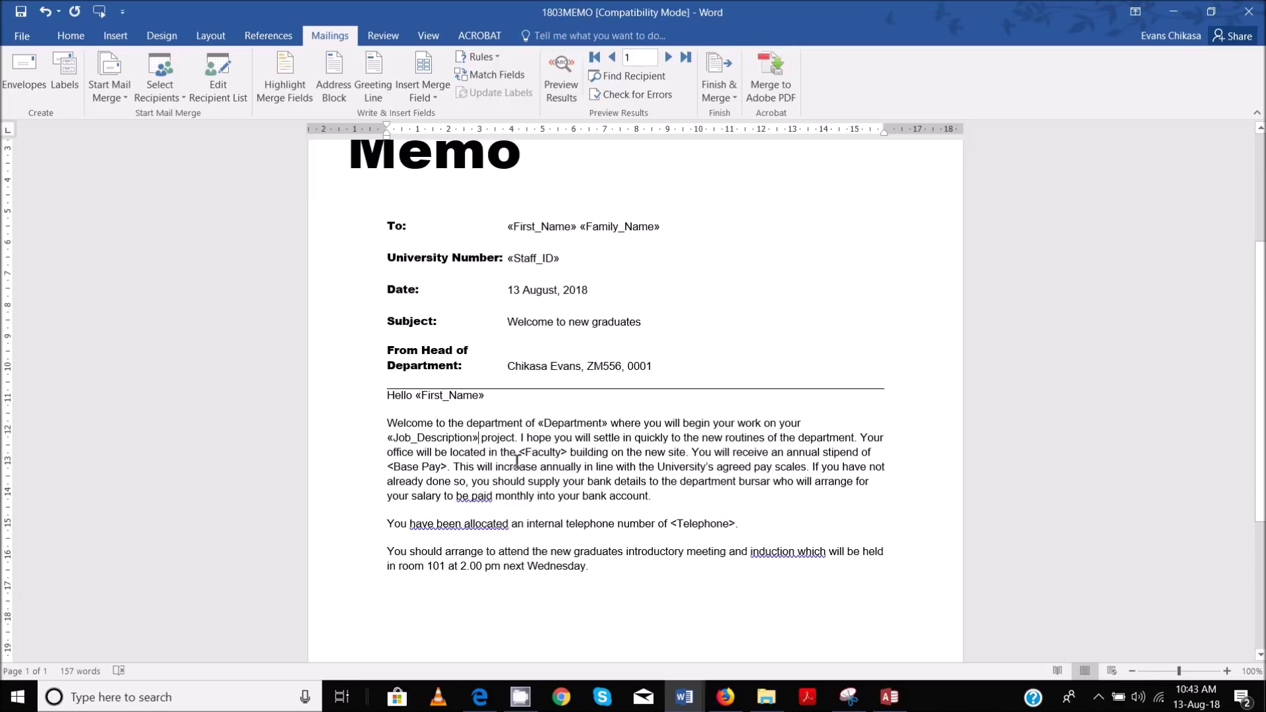
Replace <Faculty>, <Base Pay> and <Telephone> with the Faculty, Base_Pay and Telephone merge fields
left_click_drag(525, 454, 571, 452)
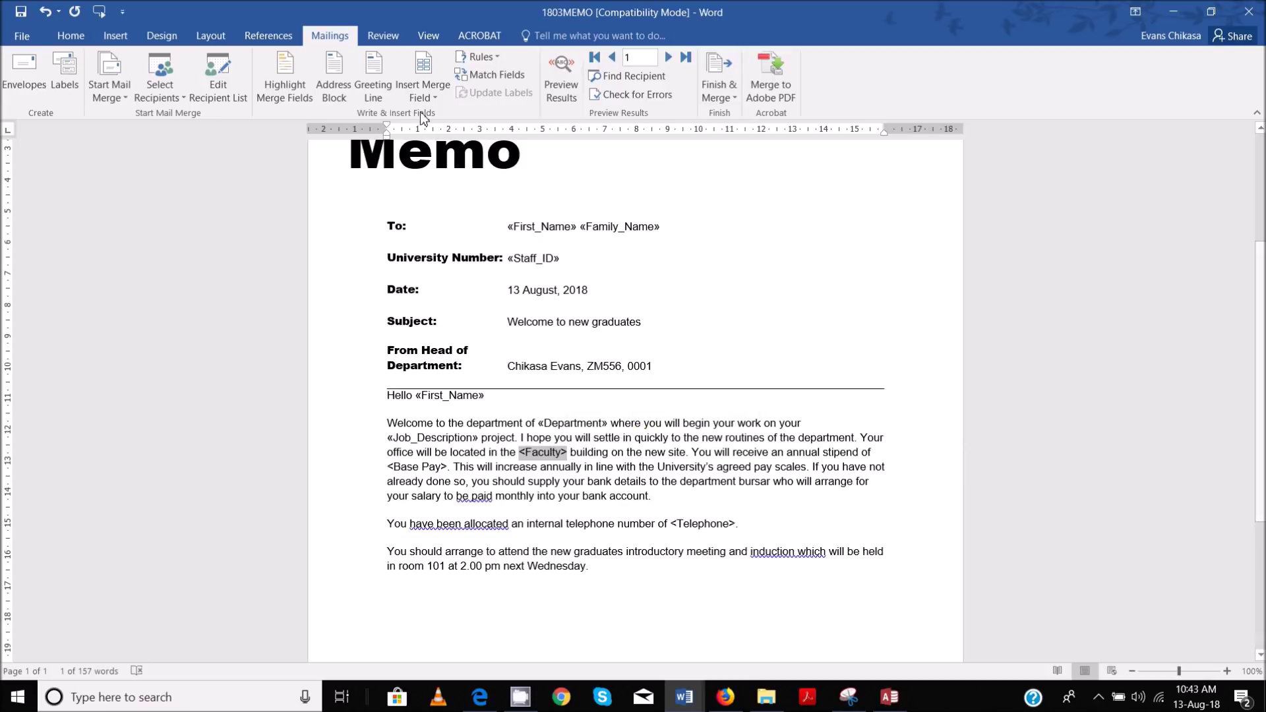
left_click(433, 89)
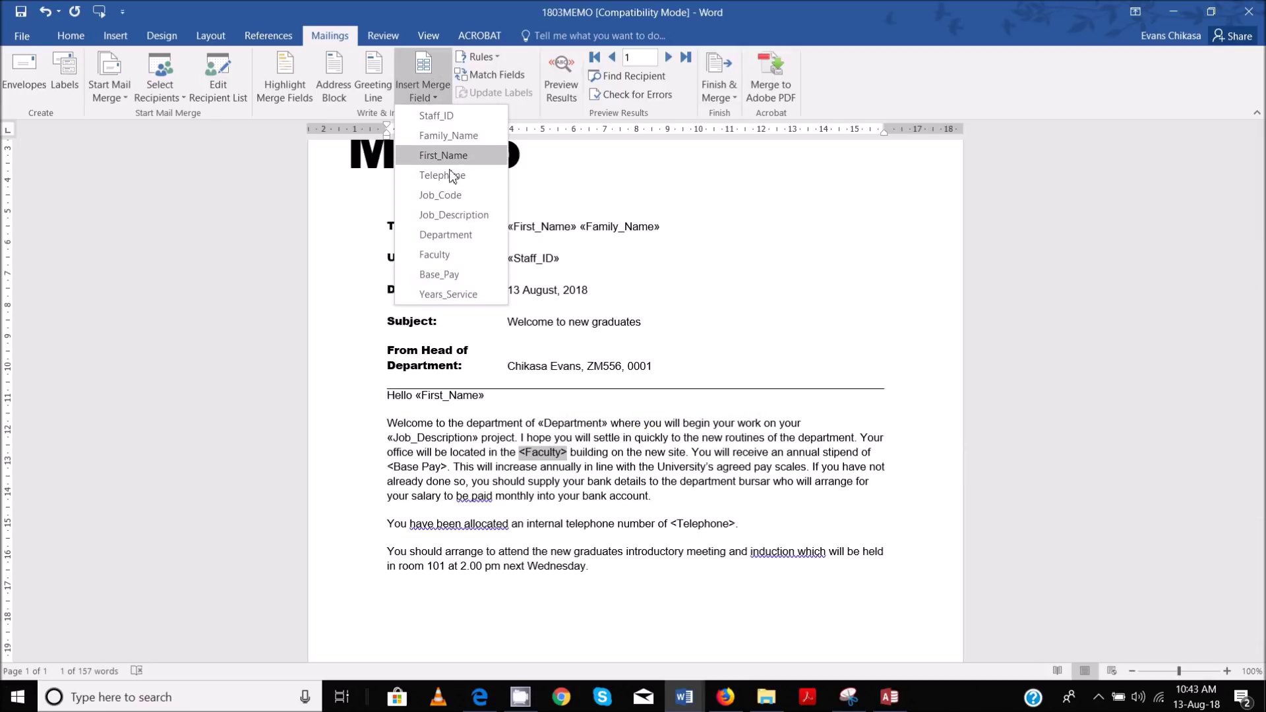
left_click(440, 257)
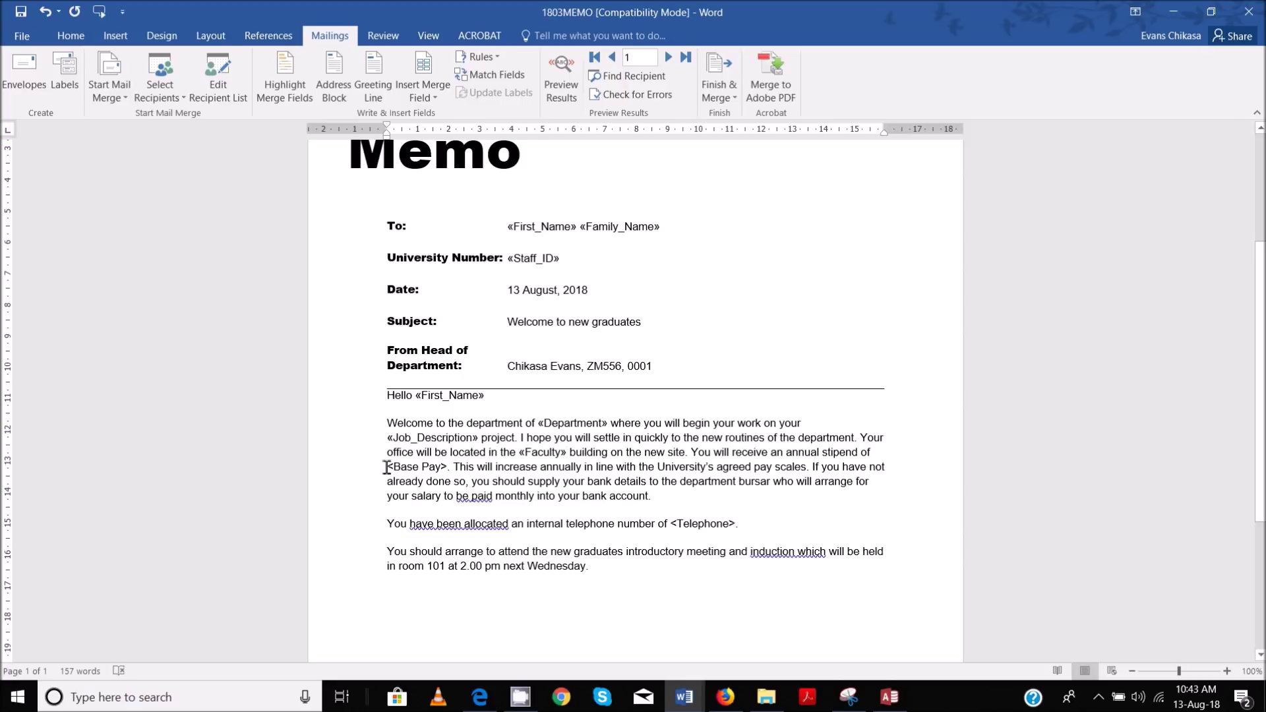
left_click_drag(390, 466, 455, 467)
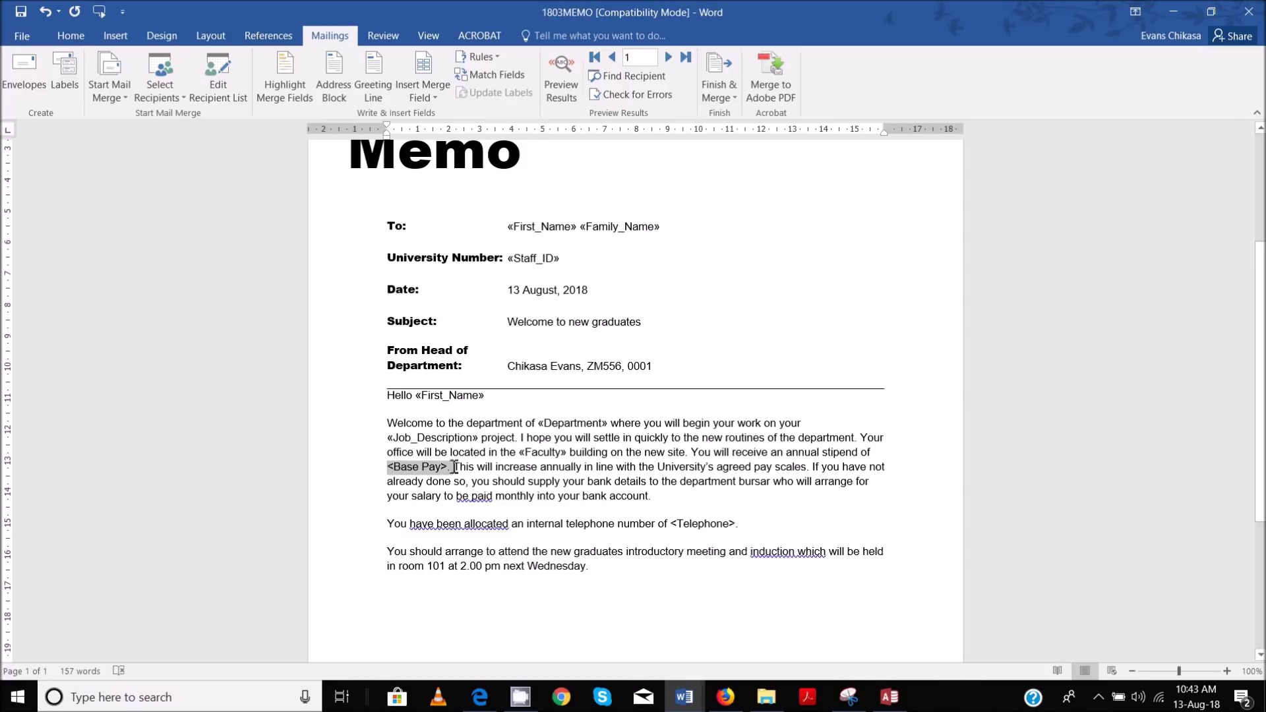
left_click(422, 93)
left_click(439, 274)
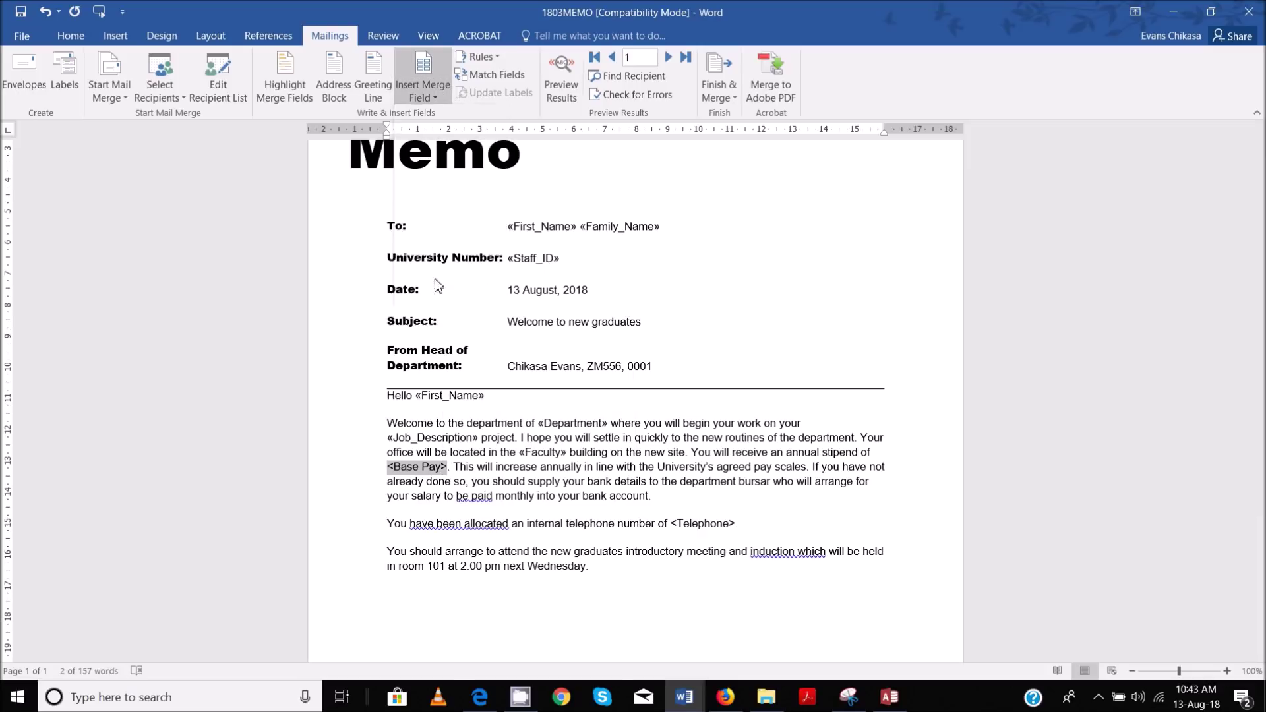
scroll(691, 426, "down", 1)
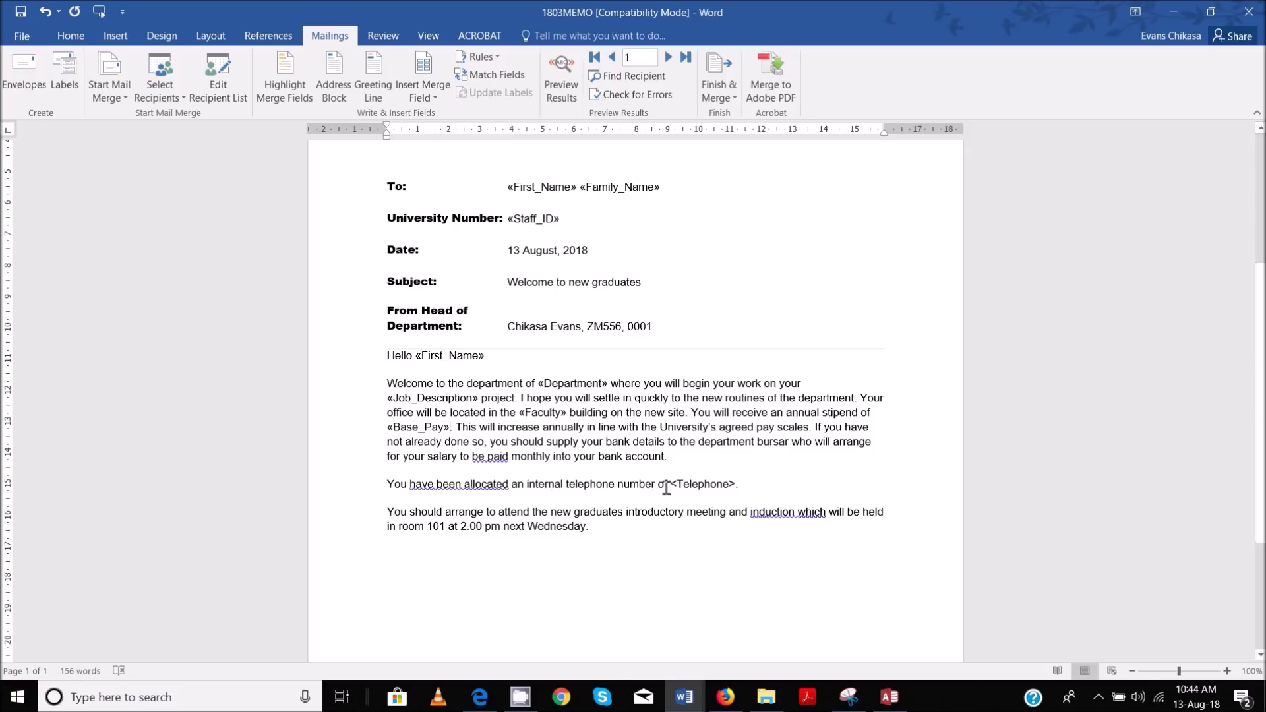
left_click_drag(674, 484, 734, 485)
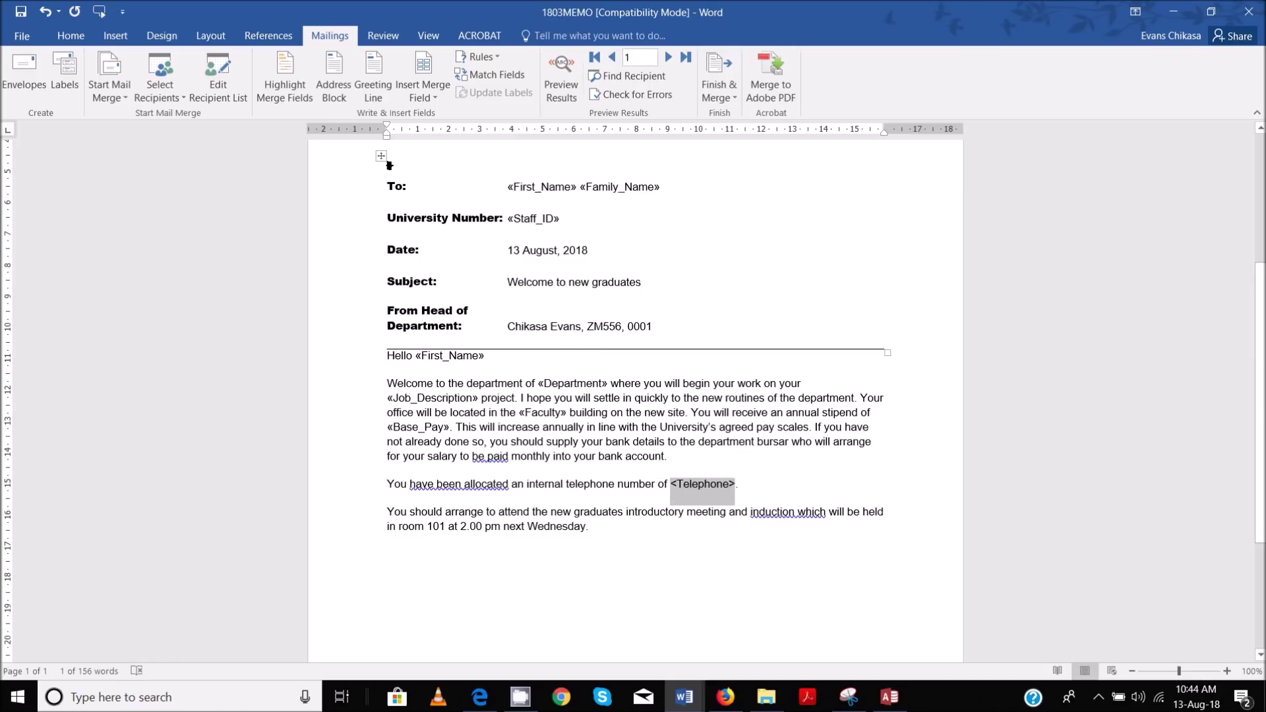
left_click(446, 97)
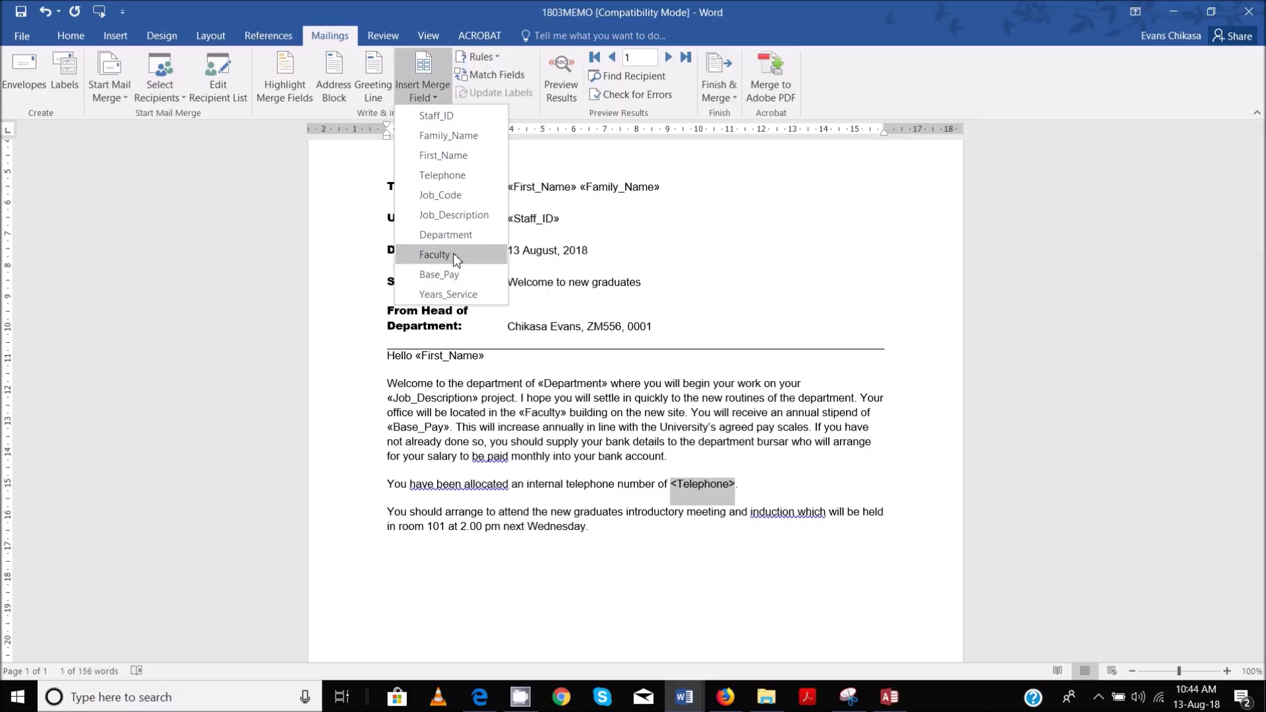
left_click(449, 174)
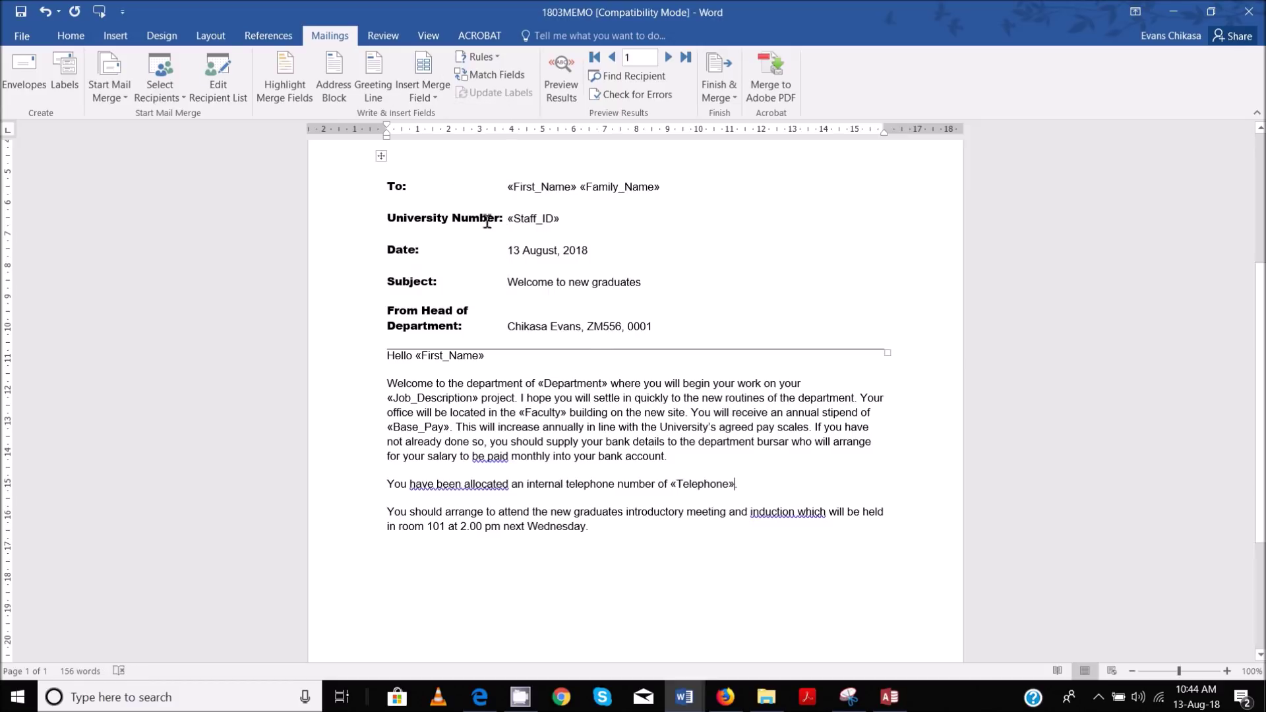
scroll(593, 360, "down", 5)
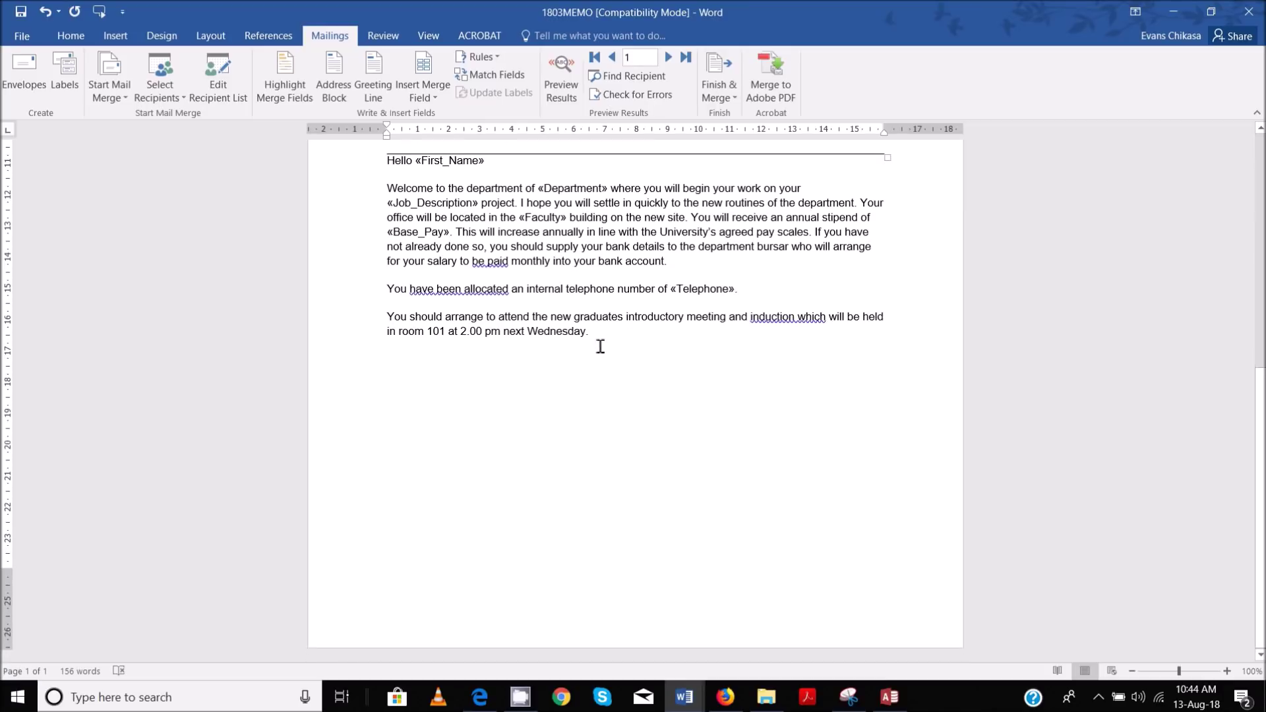
scroll(601, 332, "up", 4)
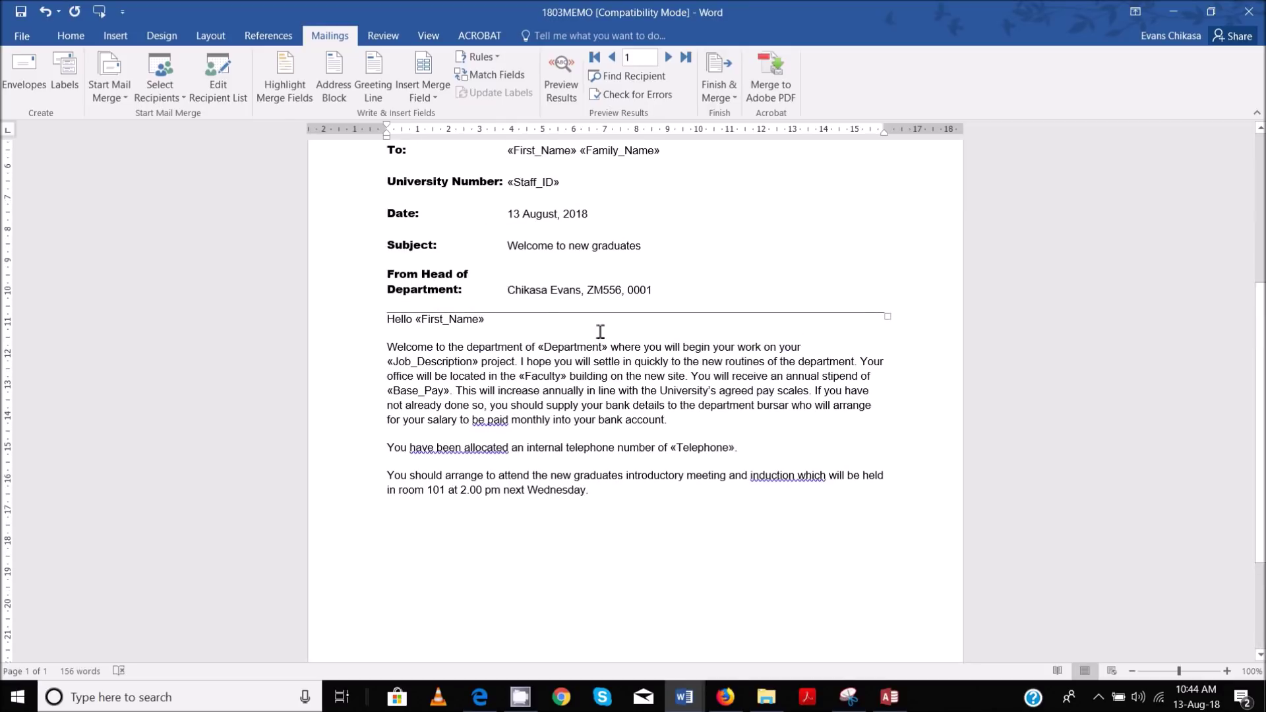
Highlight 'Proofread and spell check the memo.' in pink on the exam PDF, then return to 1803MEMO
left_click(480, 698)
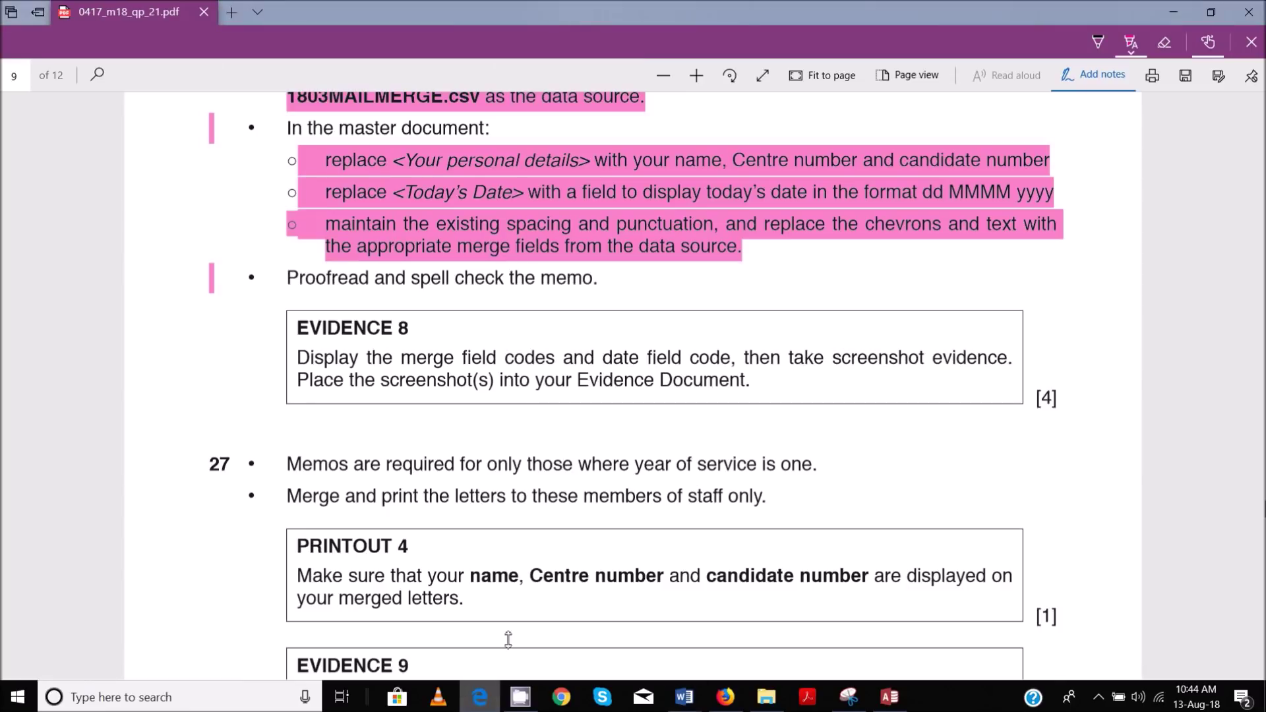
left_click_drag(298, 278, 620, 282)
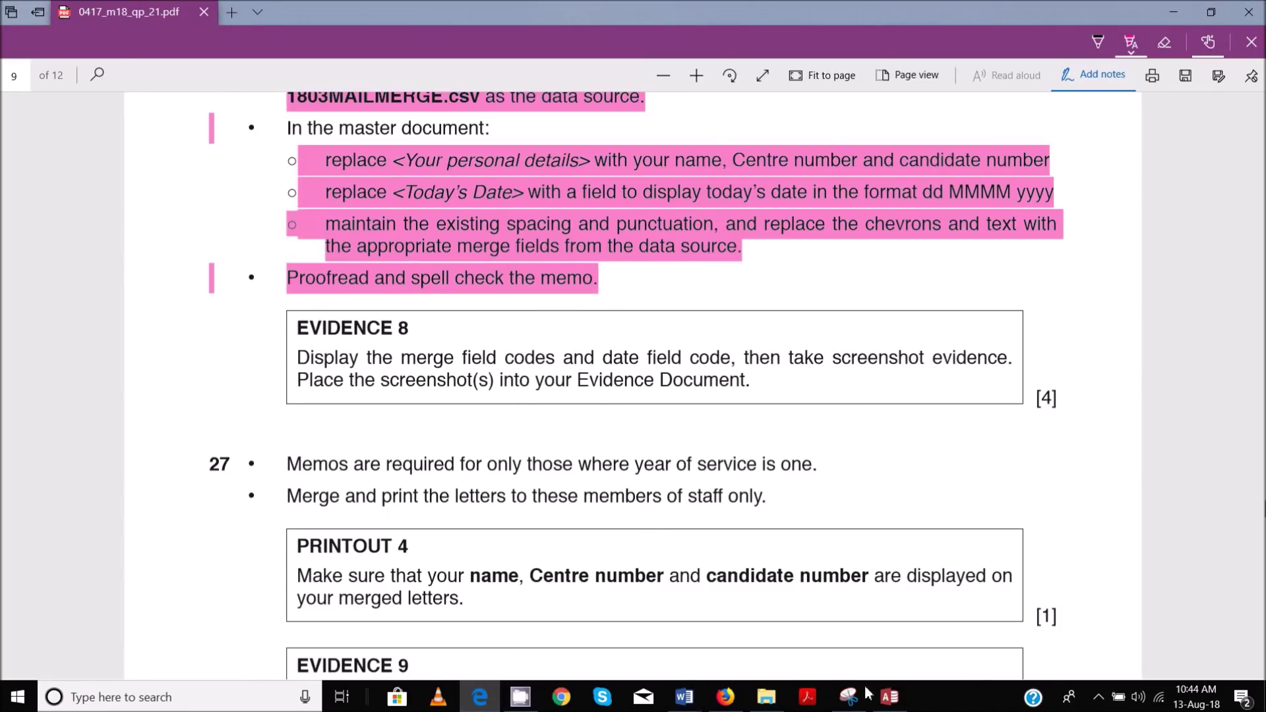
mouse_move(685, 697)
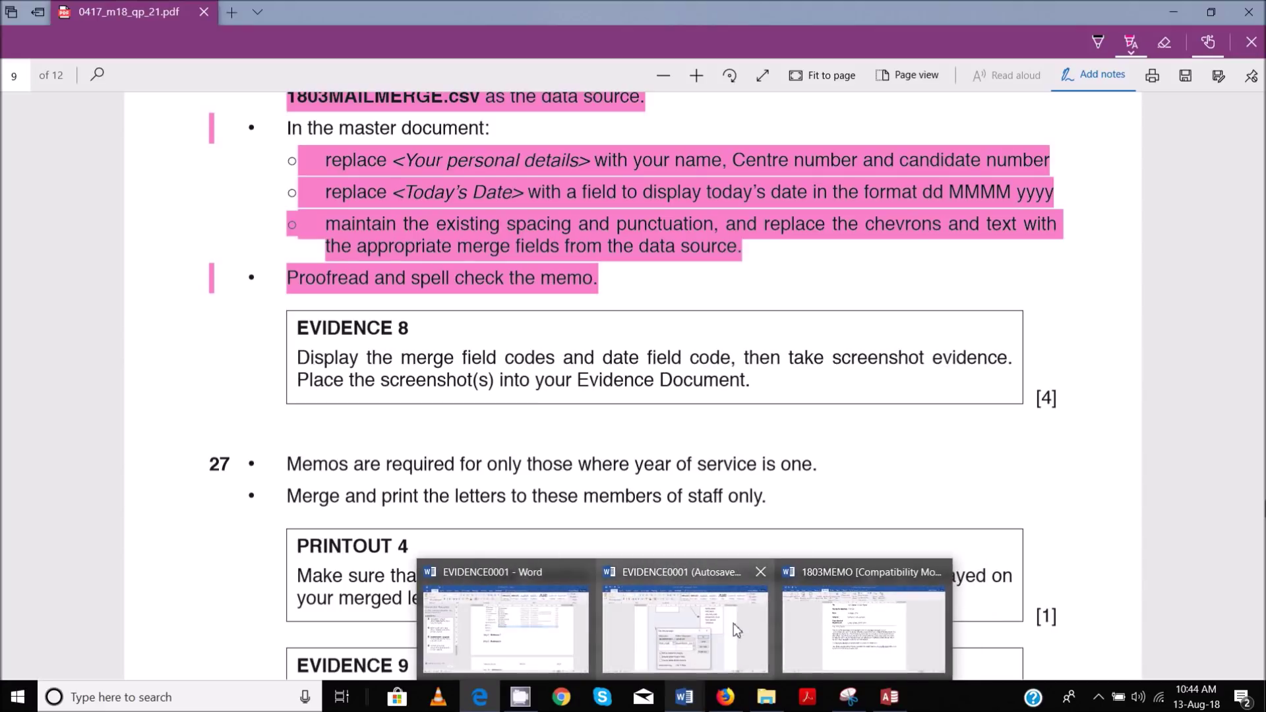
left_click(846, 629)
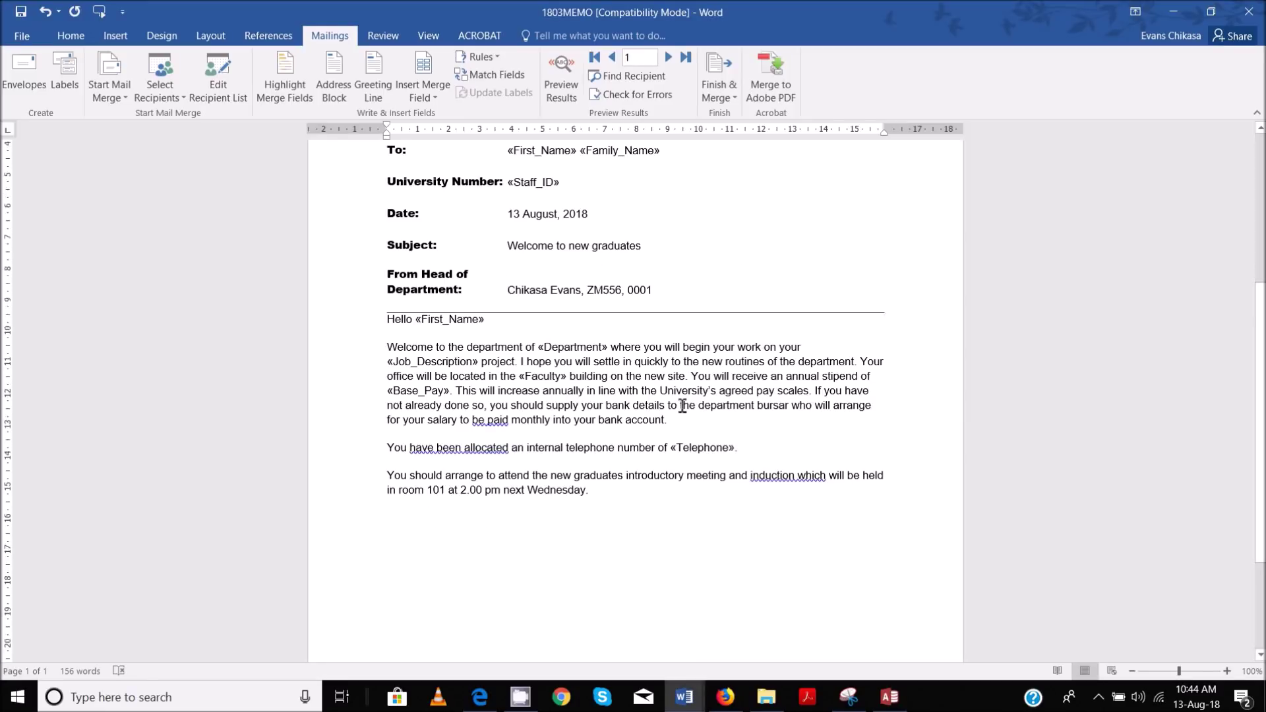
Run the F7 spelling and grammar check to completion, ignoring 'Tawara' and every passive-voice suggestion
scroll(683, 406, "up", 3)
scroll(687, 394, "down", 2)
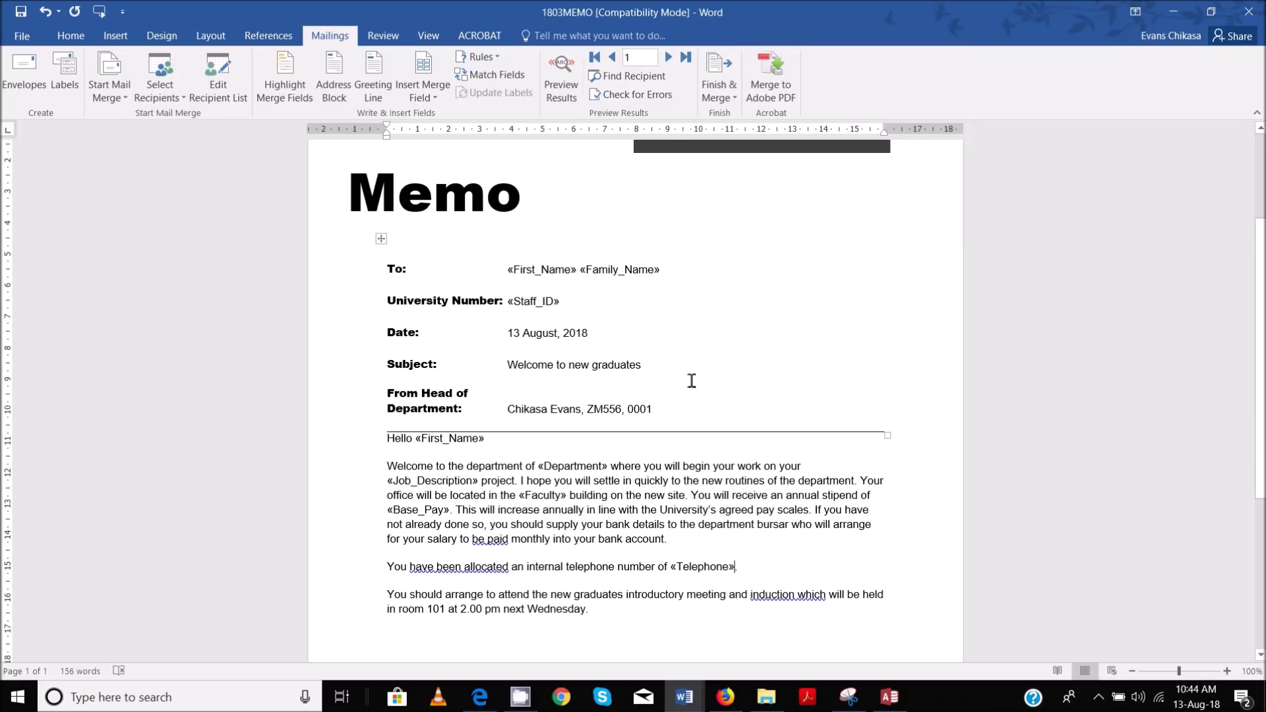
key("F7")
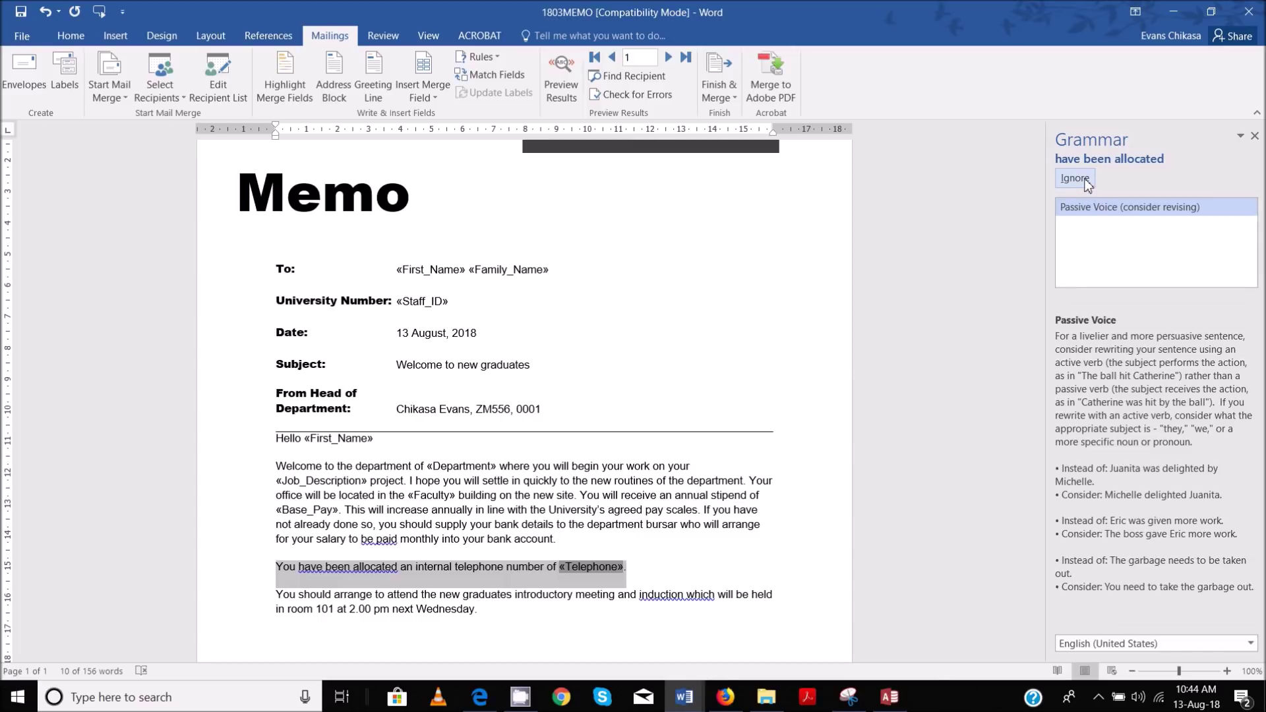
left_click(1075, 178)
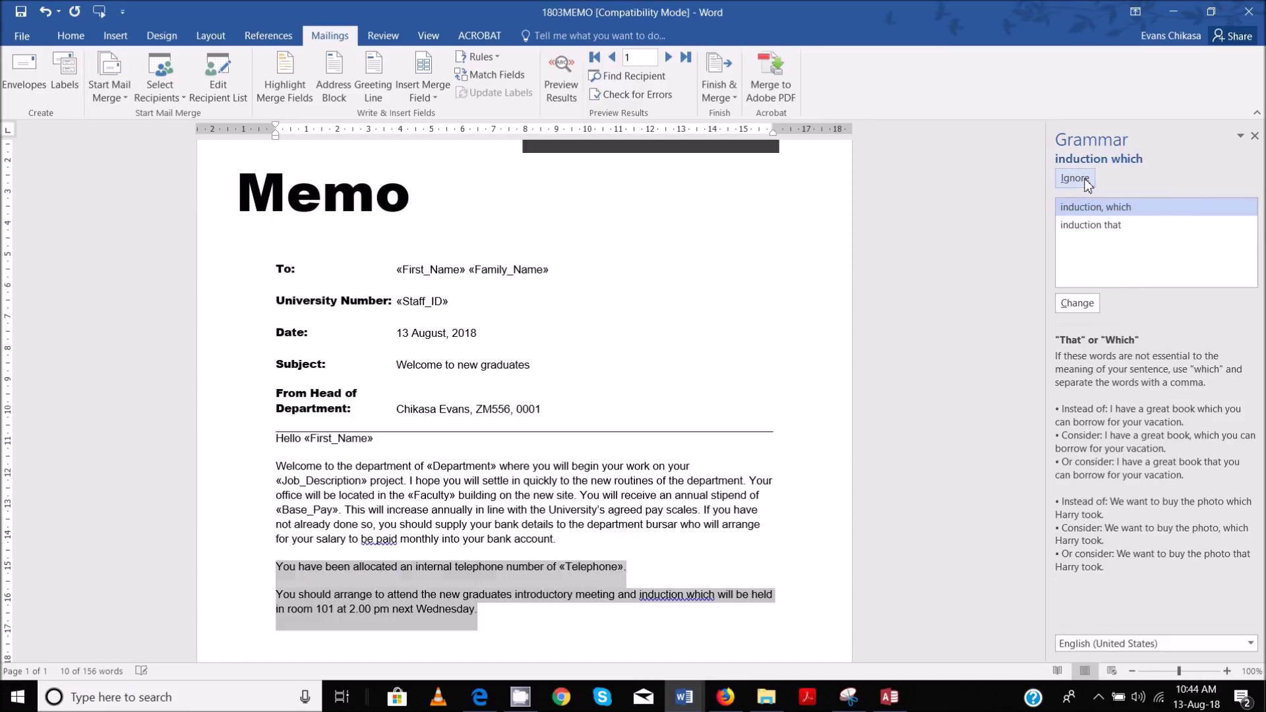
left_click(1075, 178)
left_click(1075, 178)
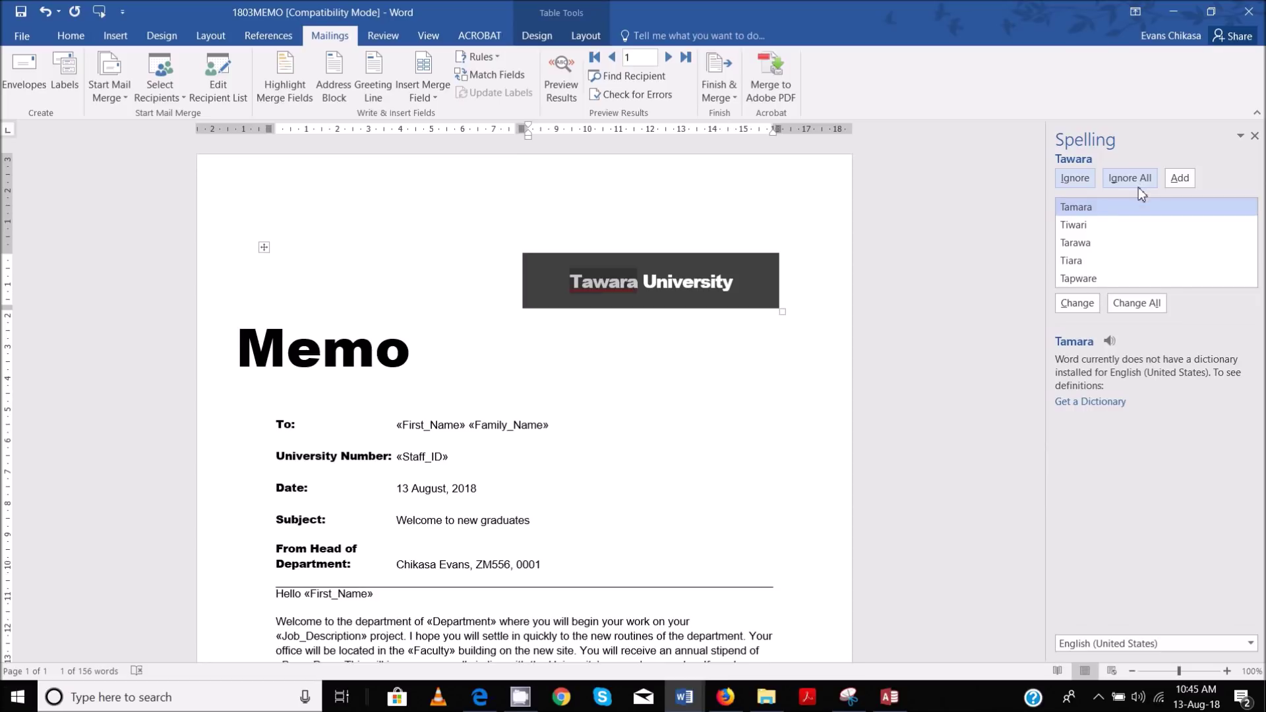
left_click(1139, 186)
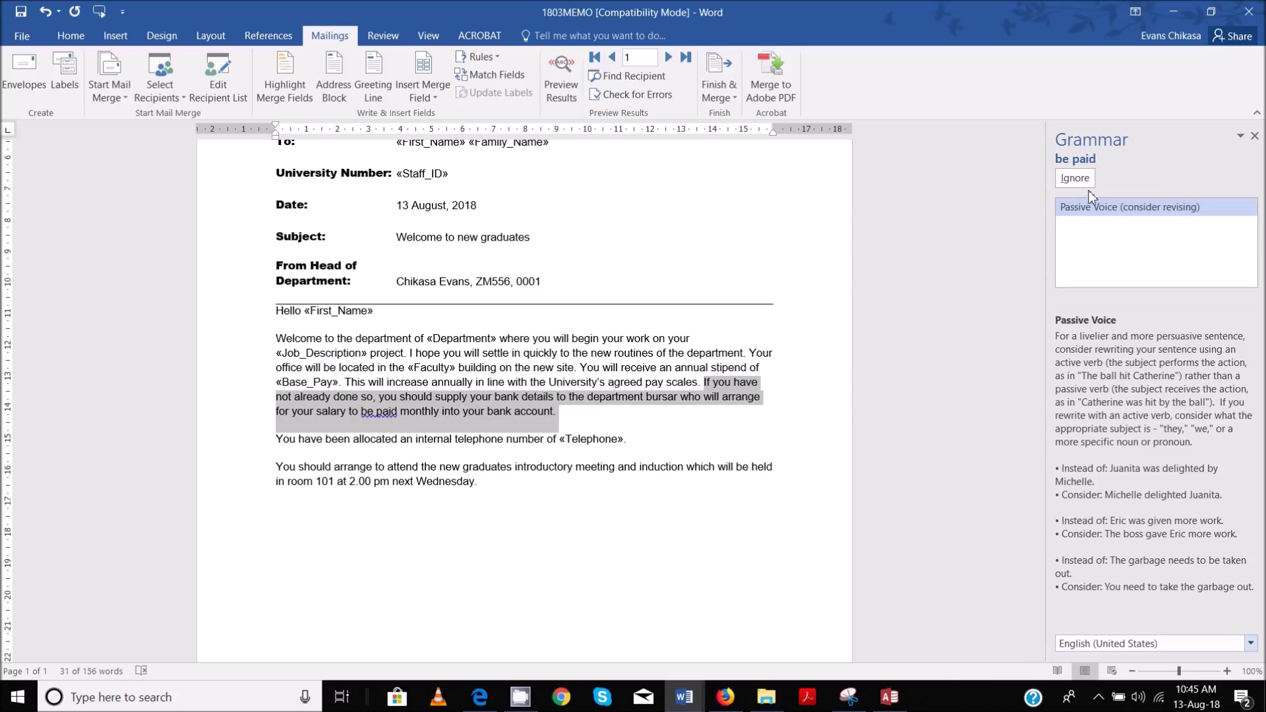
left_click(1087, 183)
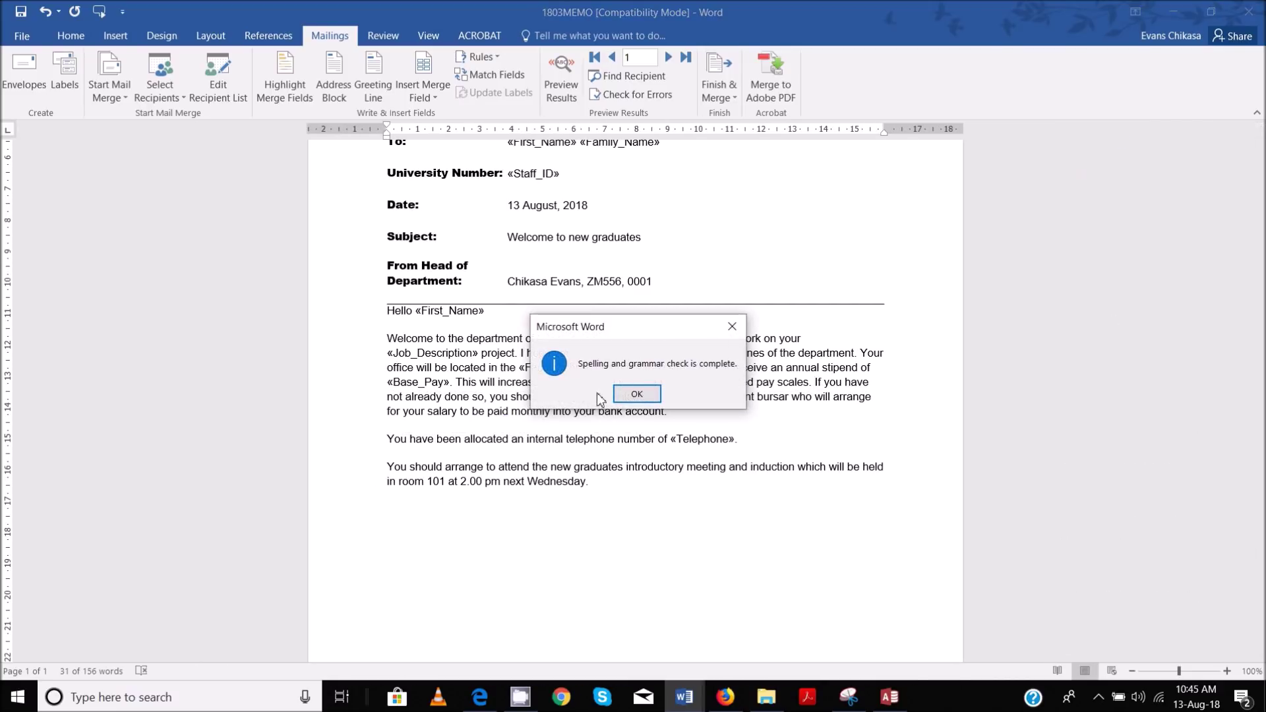
left_click(643, 396)
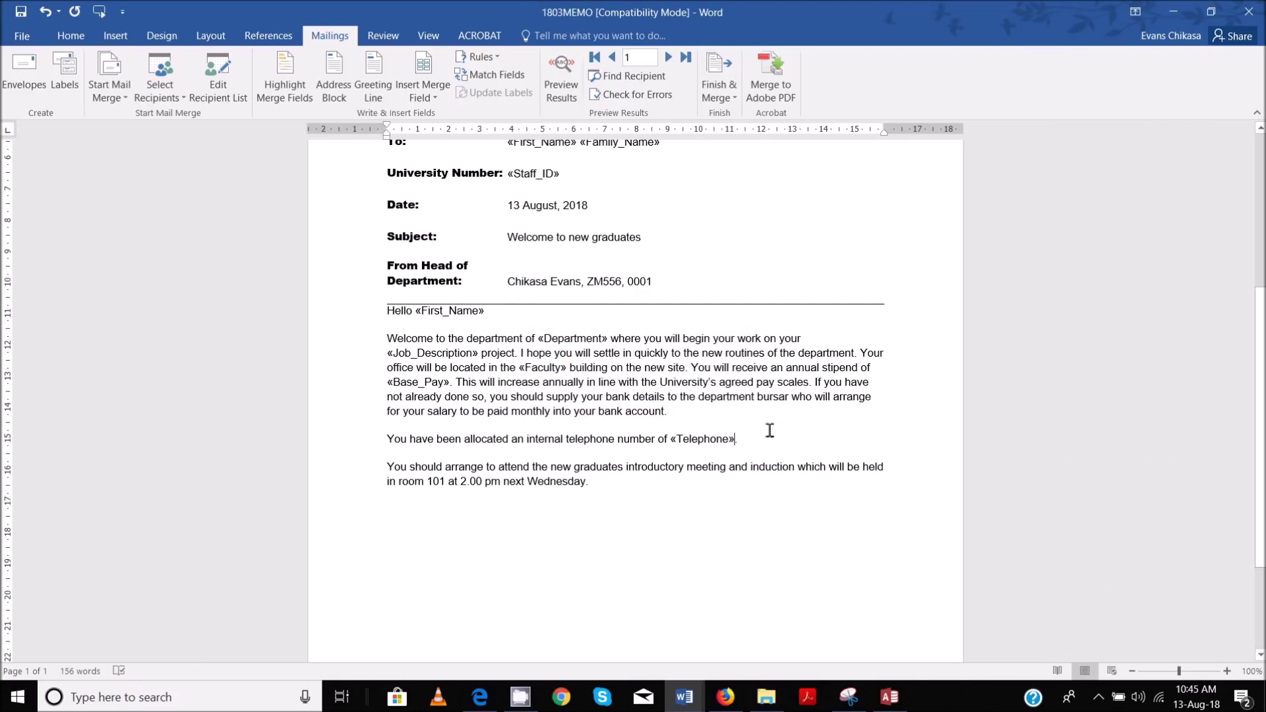
scroll(715, 391, "up", 5)
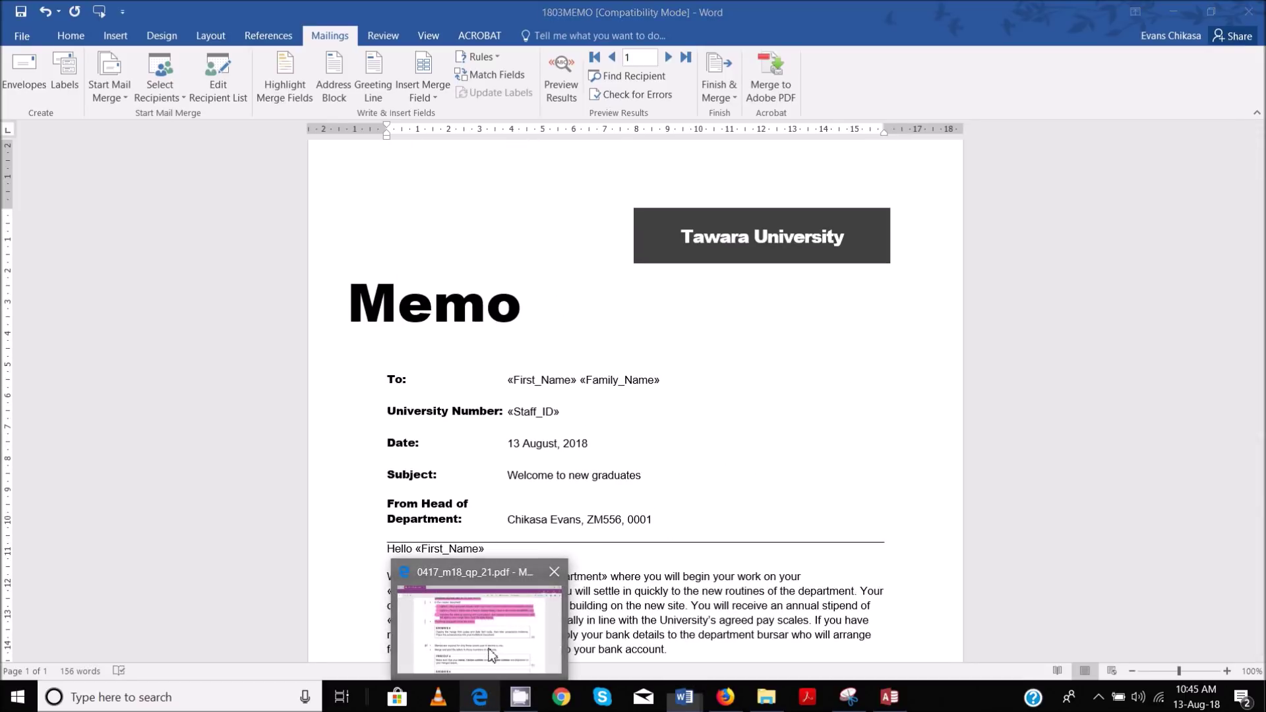
Check the exam paper, then select the 1803MEMO memo text and bring up the Date field's menu
left_click(495, 643)
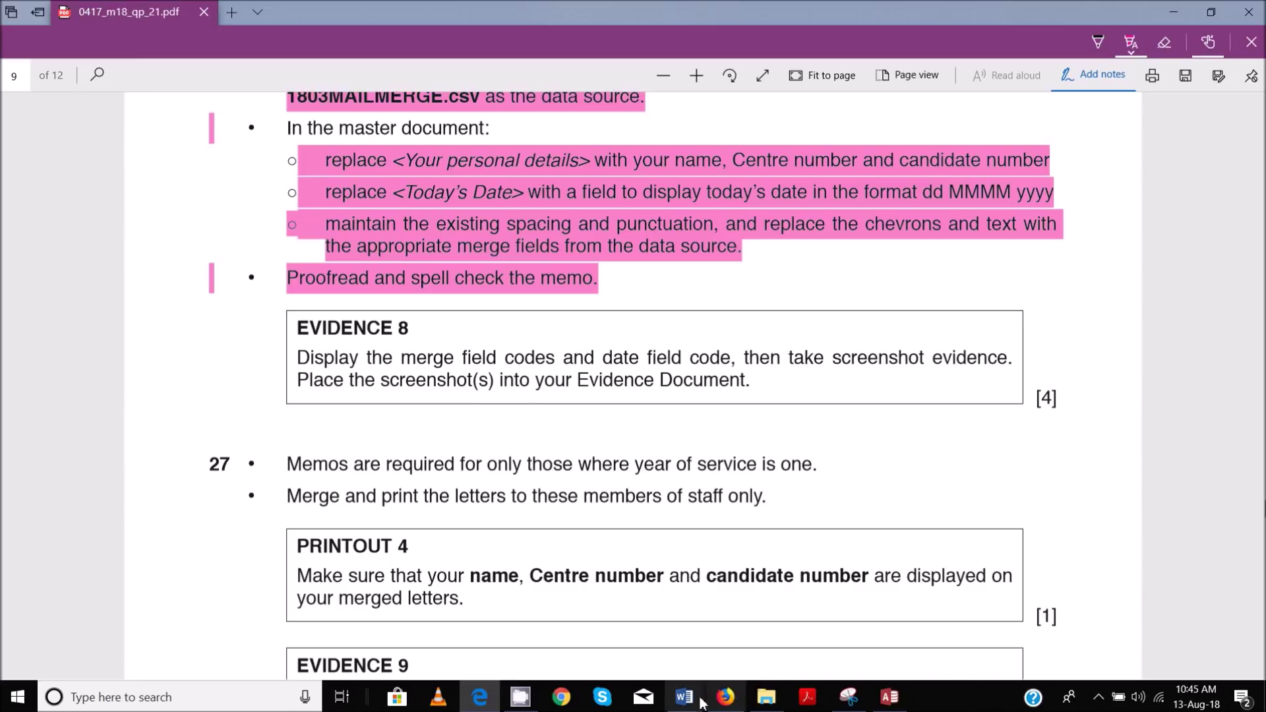
mouse_move(684, 697)
left_click(840, 644)
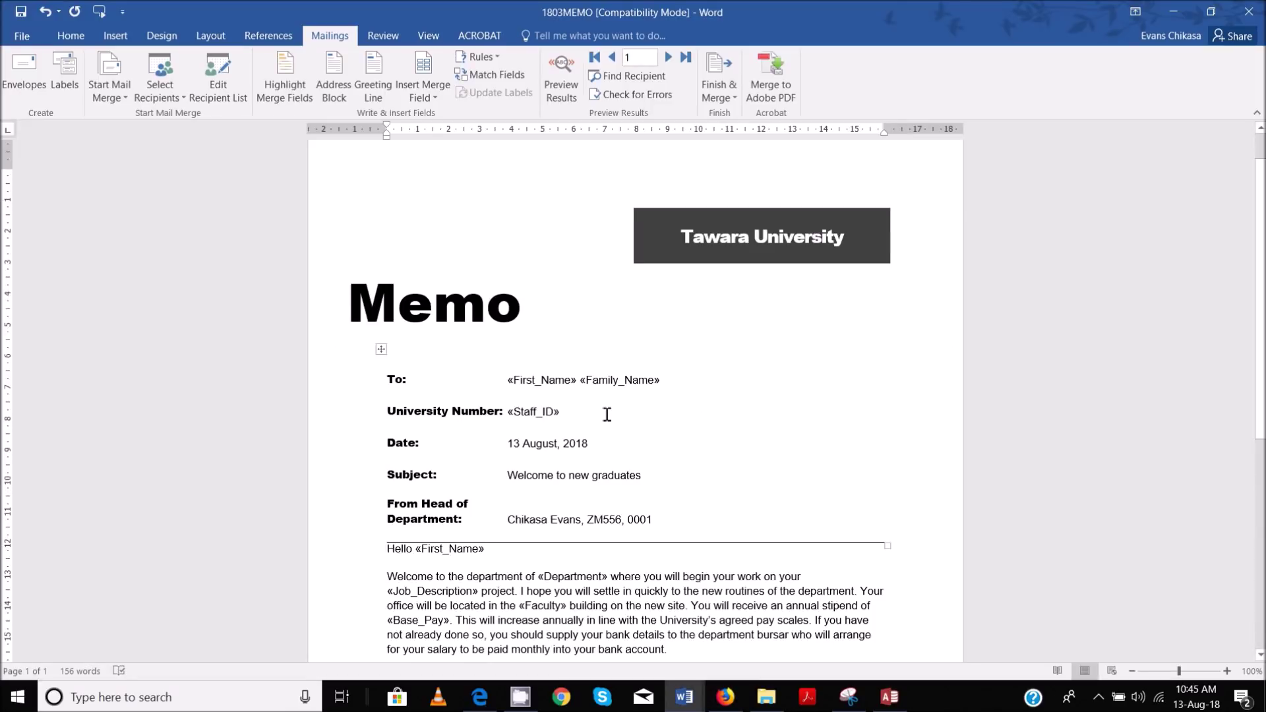
scroll(594, 409, "down", 3)
scroll(555, 402, "up", 3)
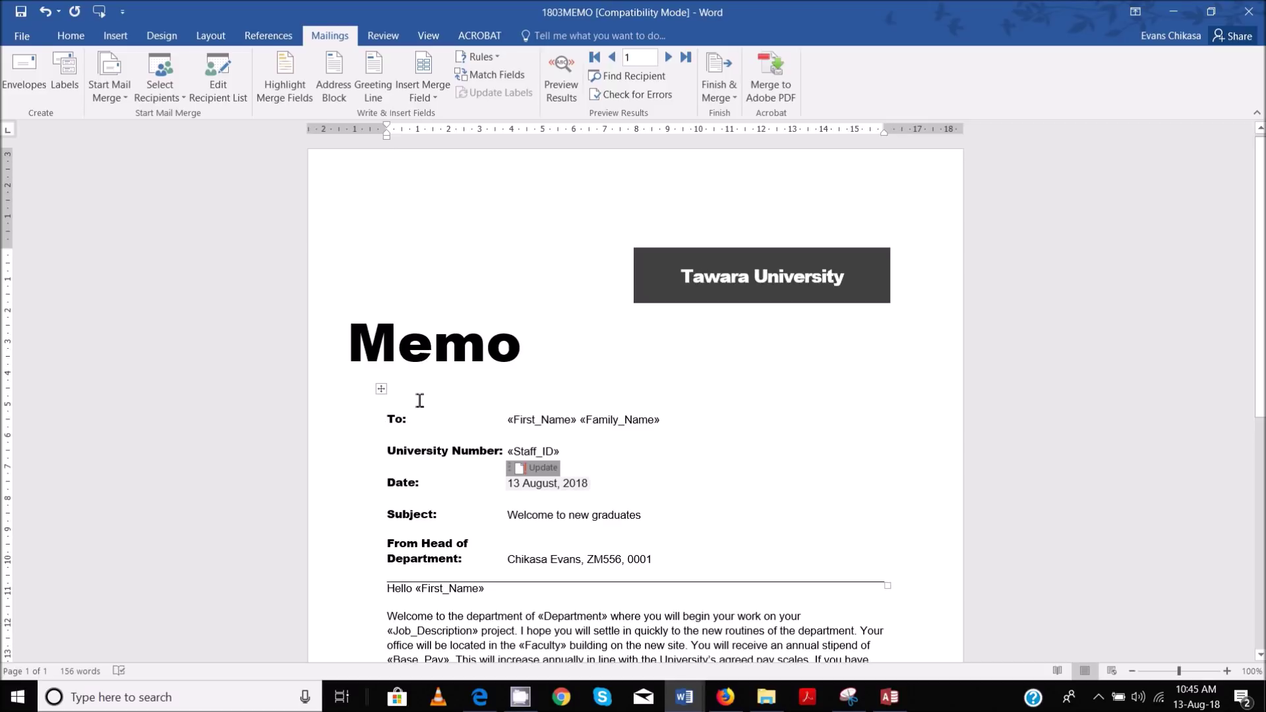
left_click_drag(419, 401, 722, 445)
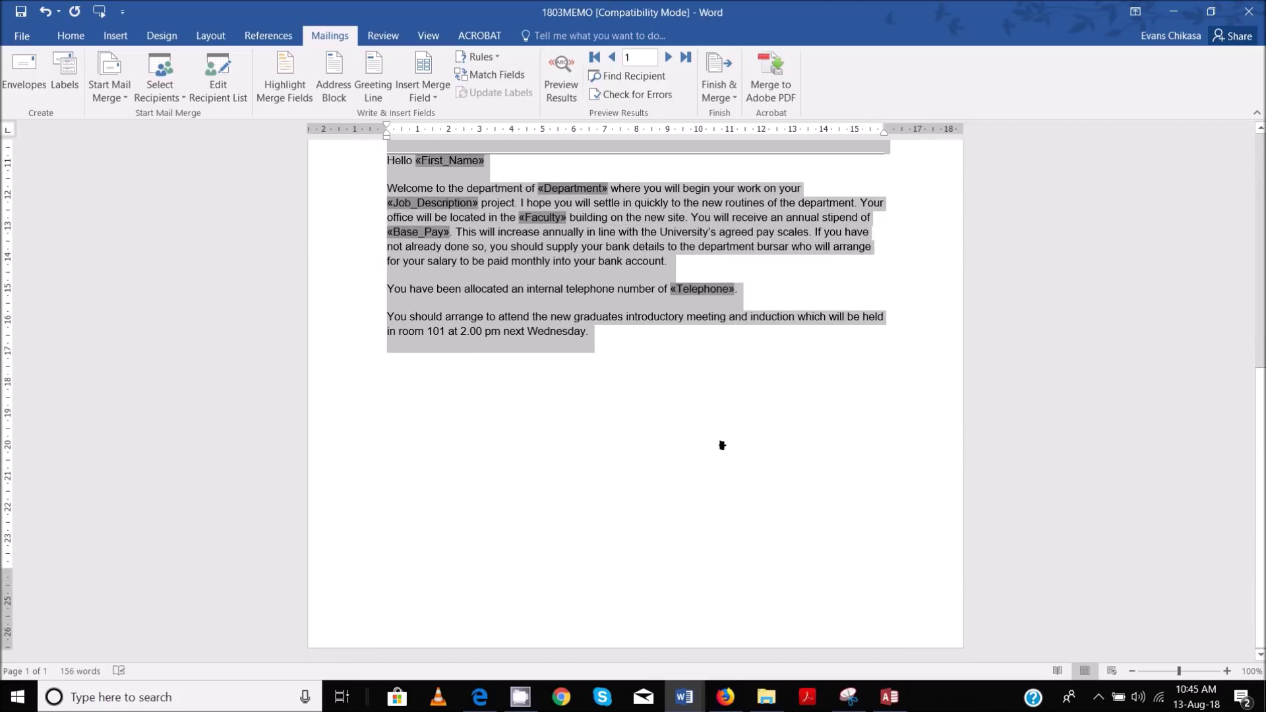
scroll(719, 435, "up", 3)
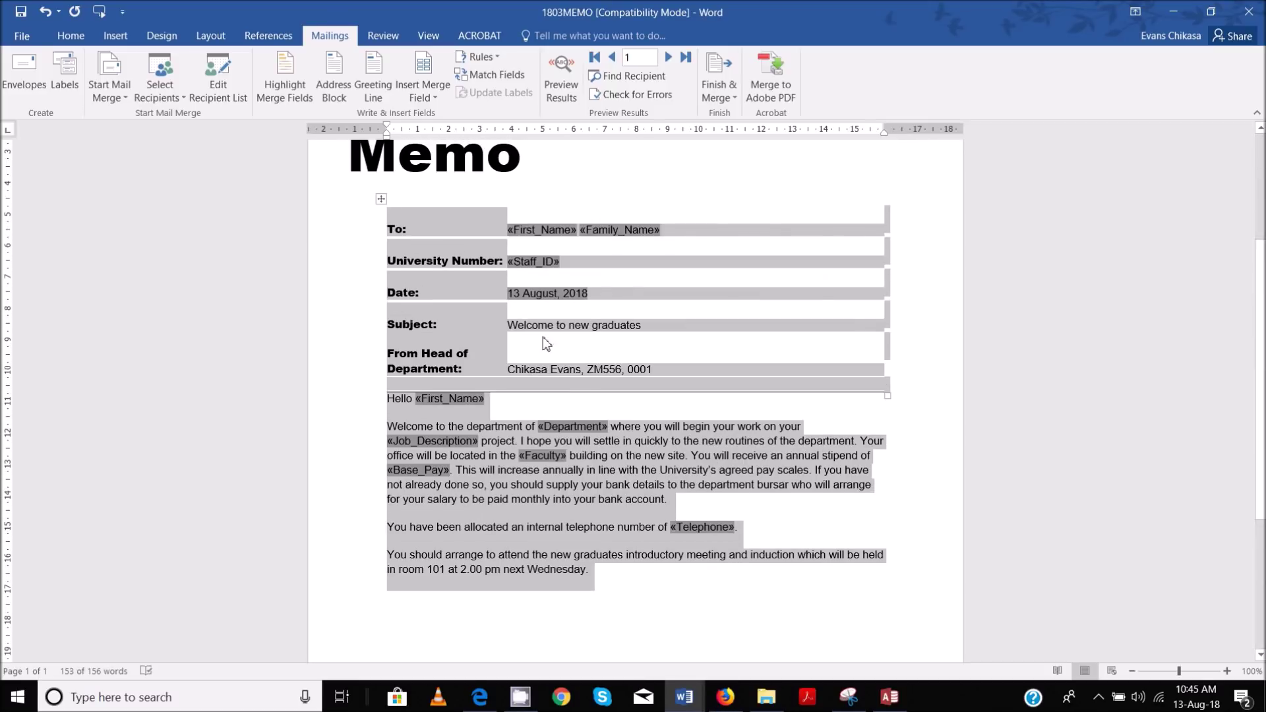
right_click(536, 291)
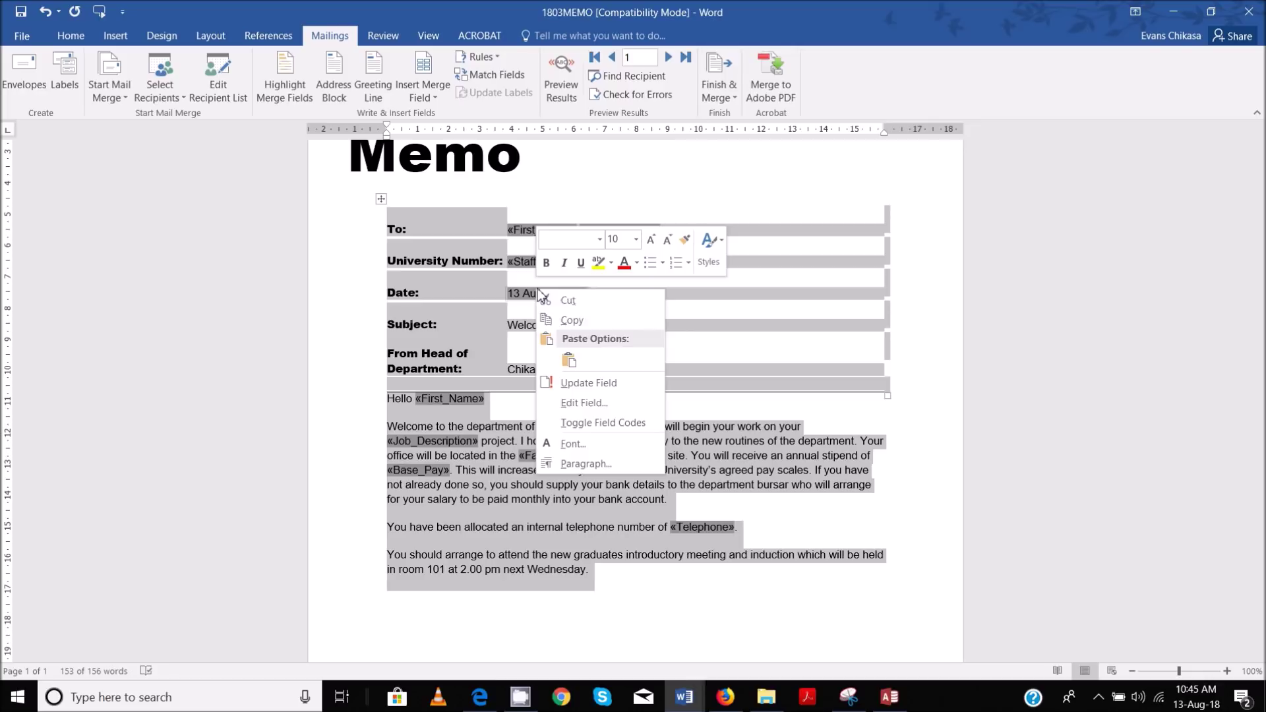
Toggle field codes so the memo shows its raw MERGEFIELD and DATE codes, then deselect
left_click(615, 423)
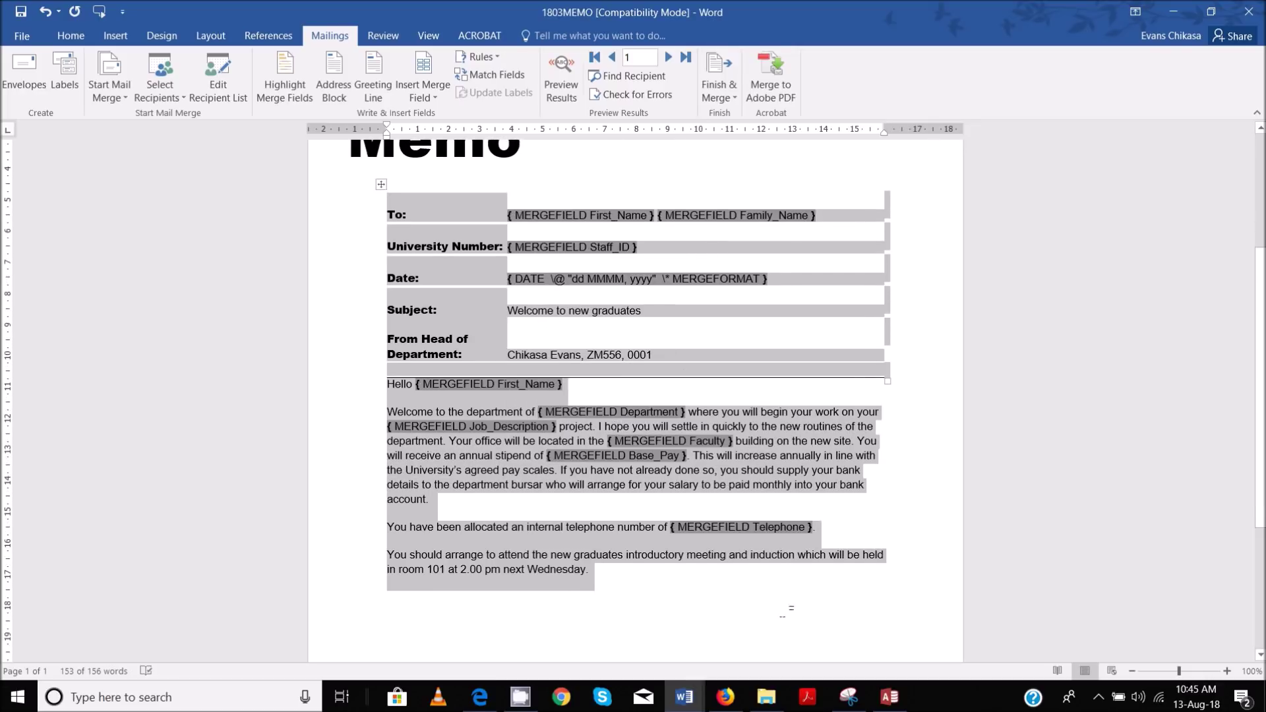
scroll(710, 363, "up", 3)
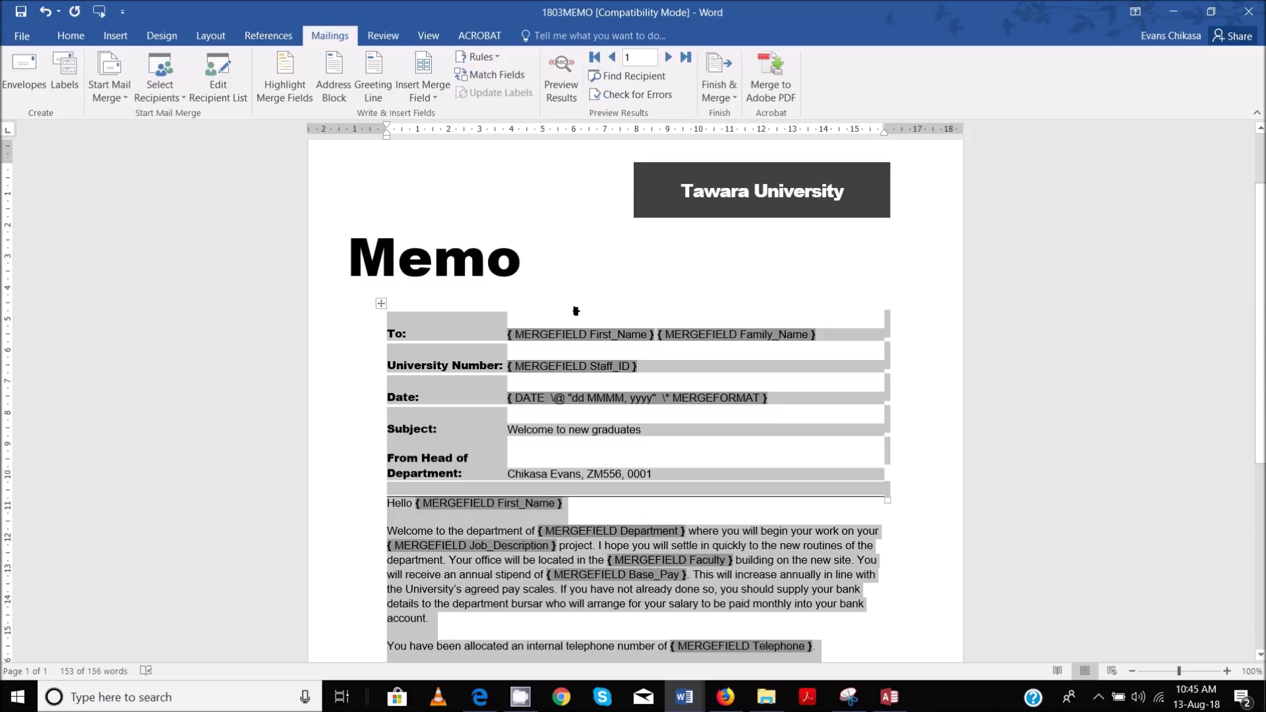
scroll(641, 396, "down", 1)
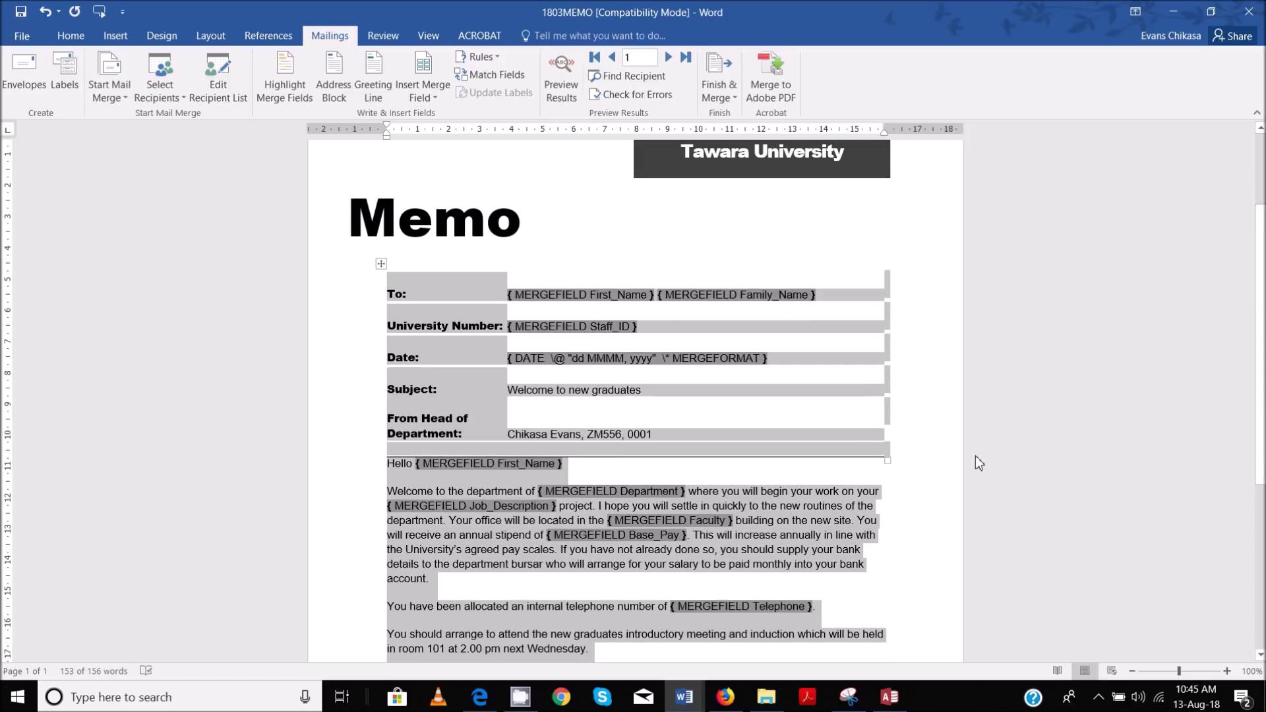
left_click(922, 473)
scroll(916, 475, "down", 1)
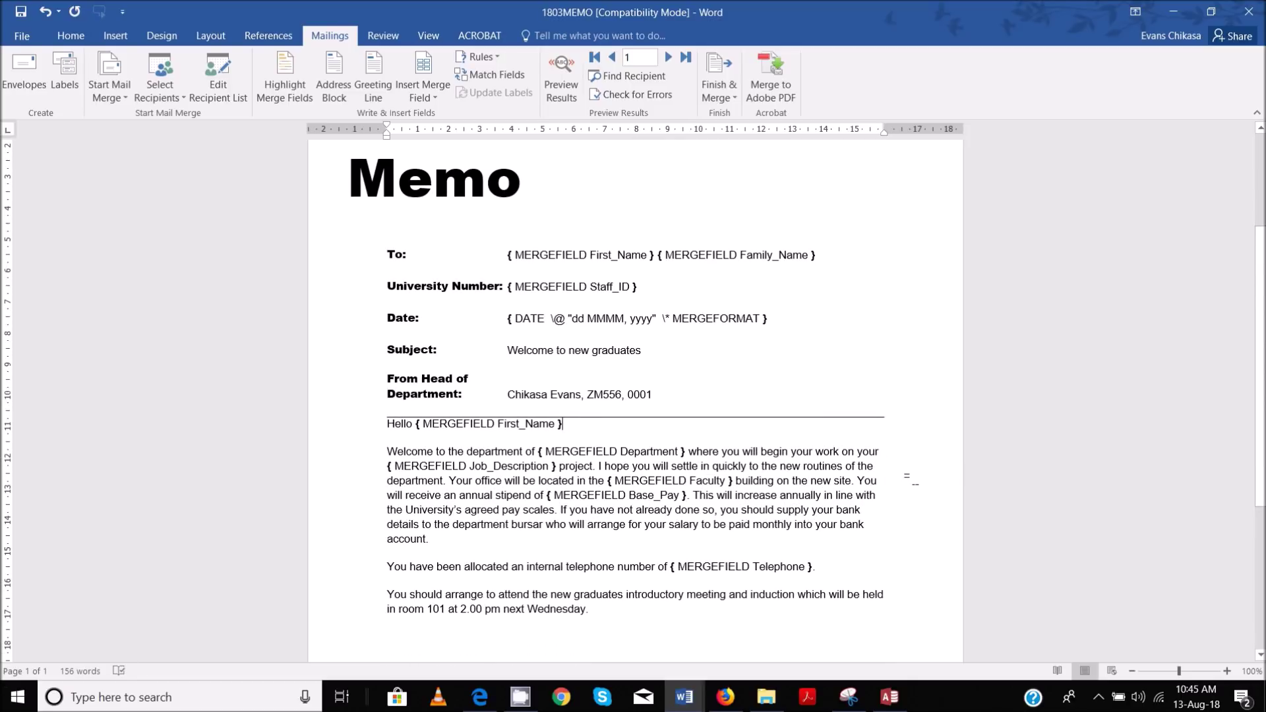
scroll(911, 478, "up", 1)
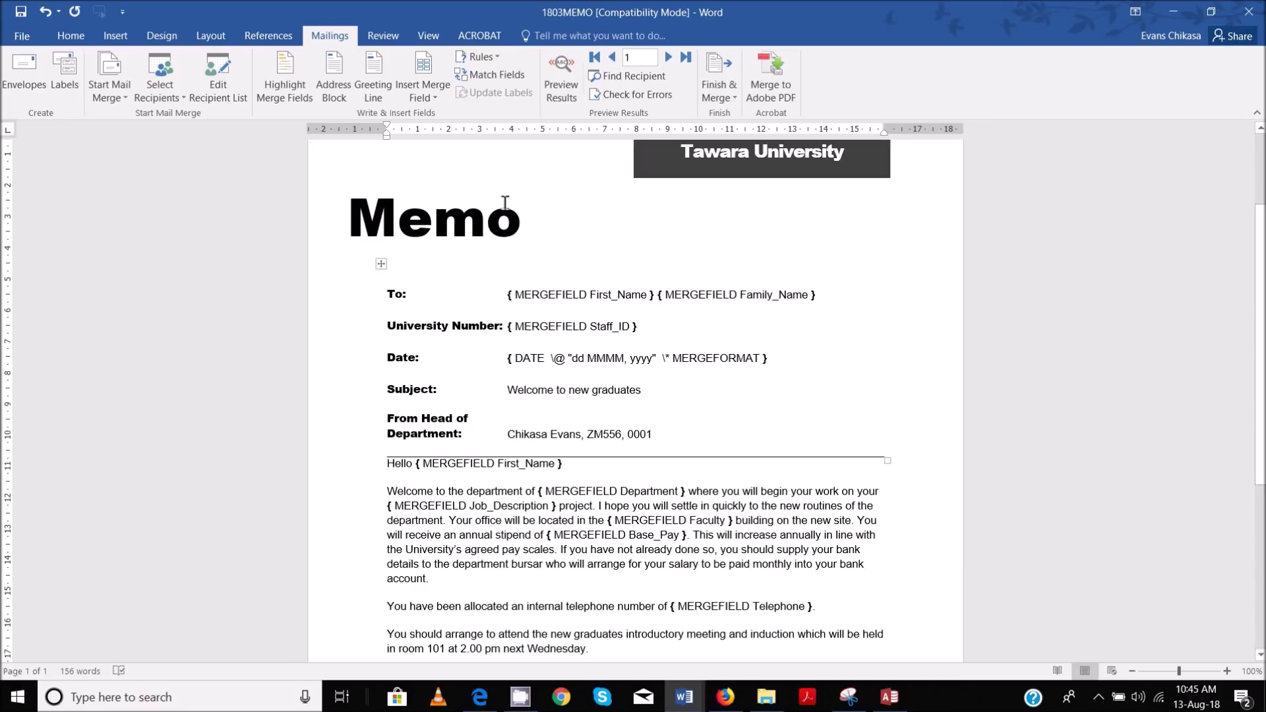
left_click(849, 697)
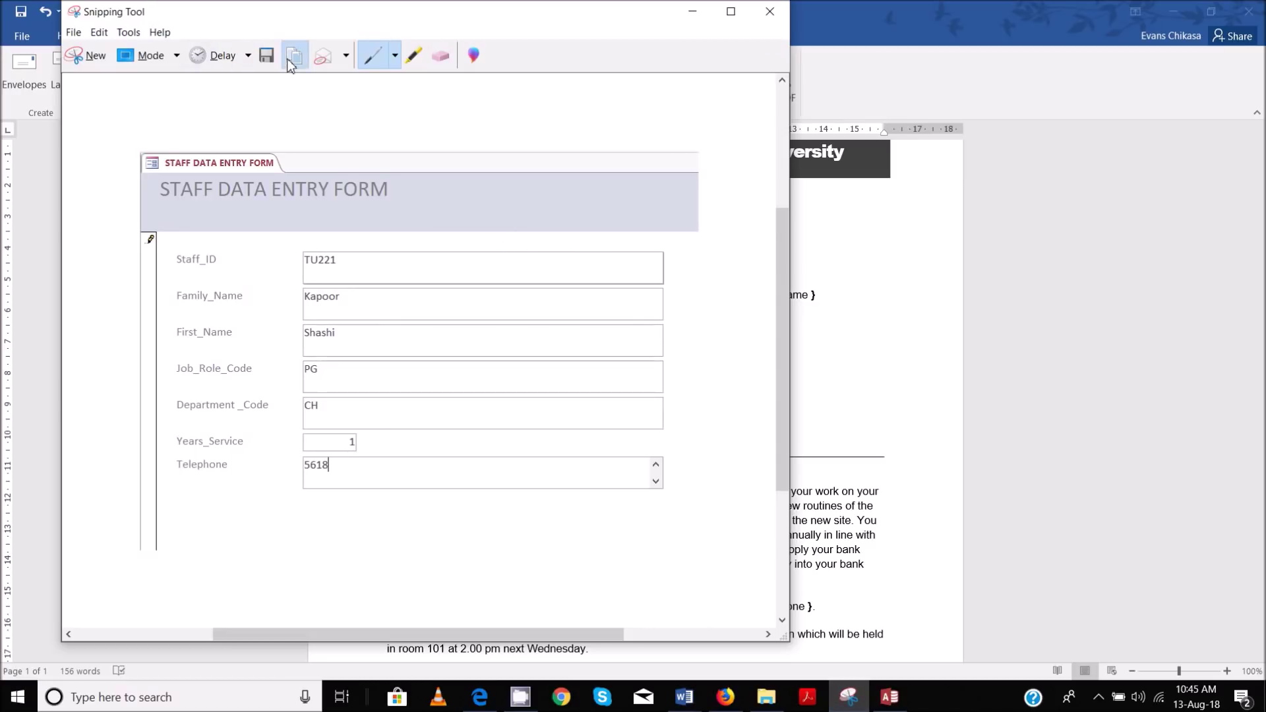
Take a Snipping Tool rectangle capture of the memo showing its MERGEFIELD and DATE codes
left_click(682, 18)
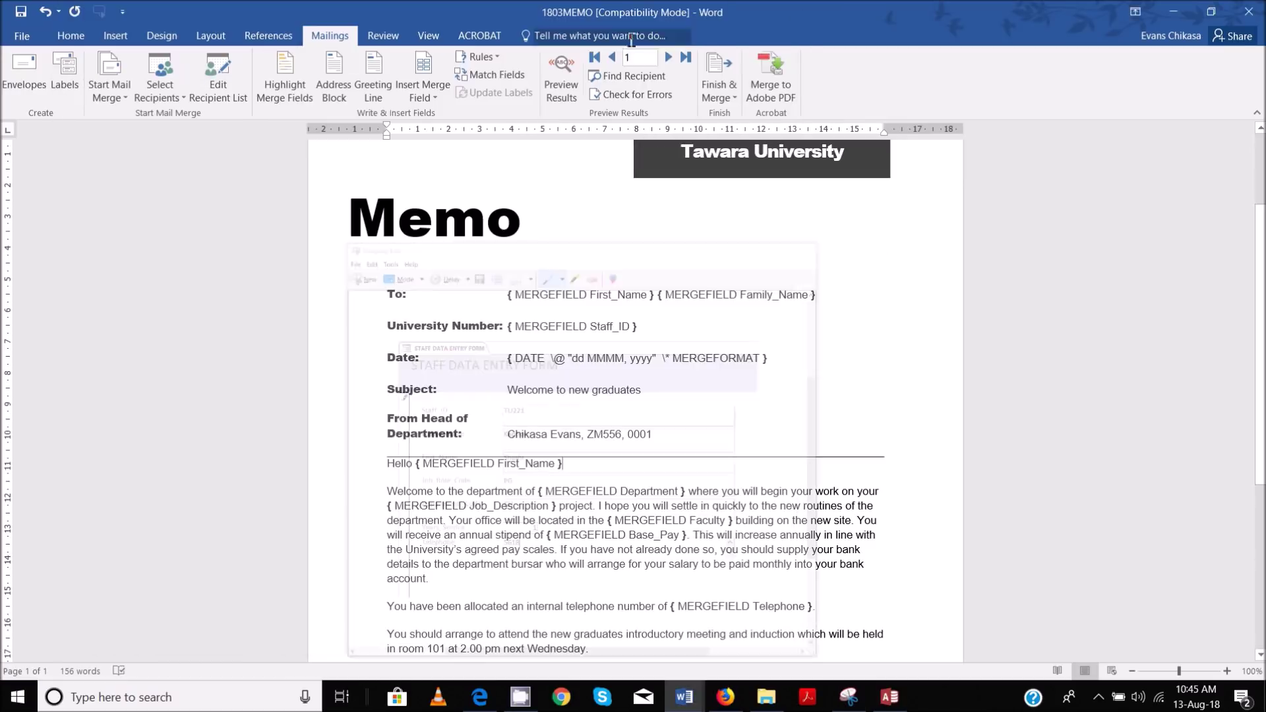
left_click(849, 697)
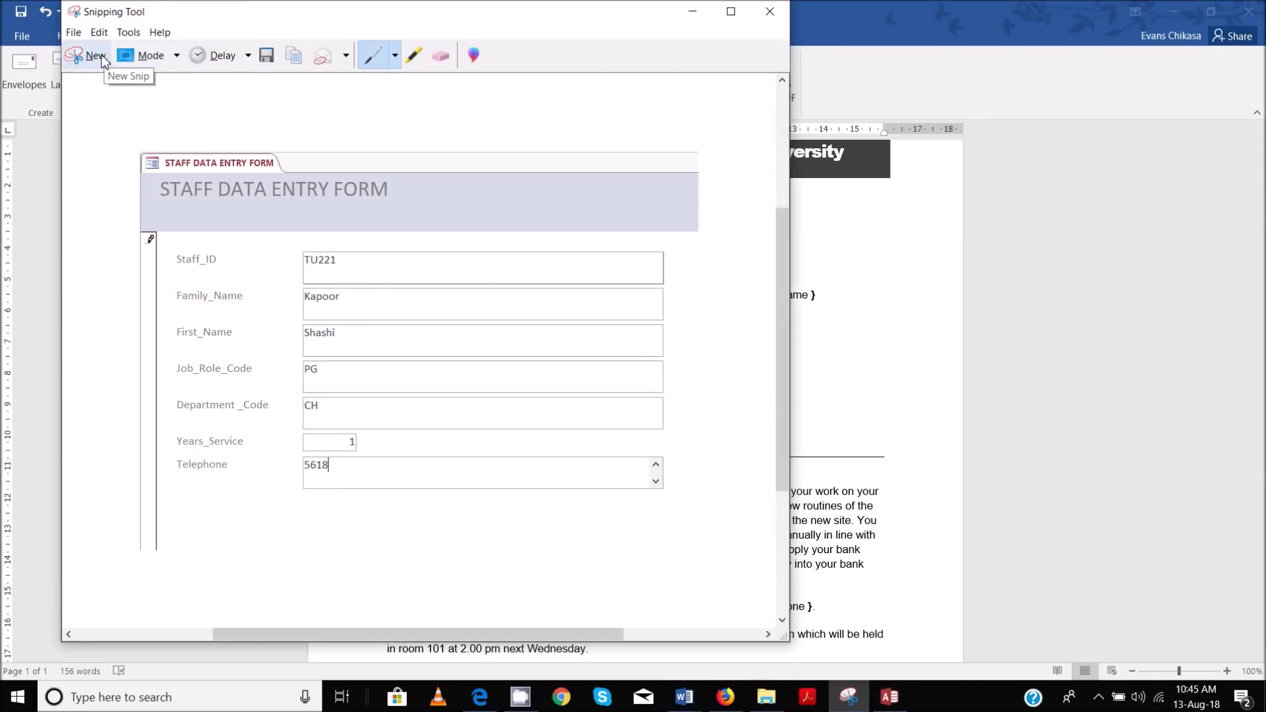
left_click(91, 56)
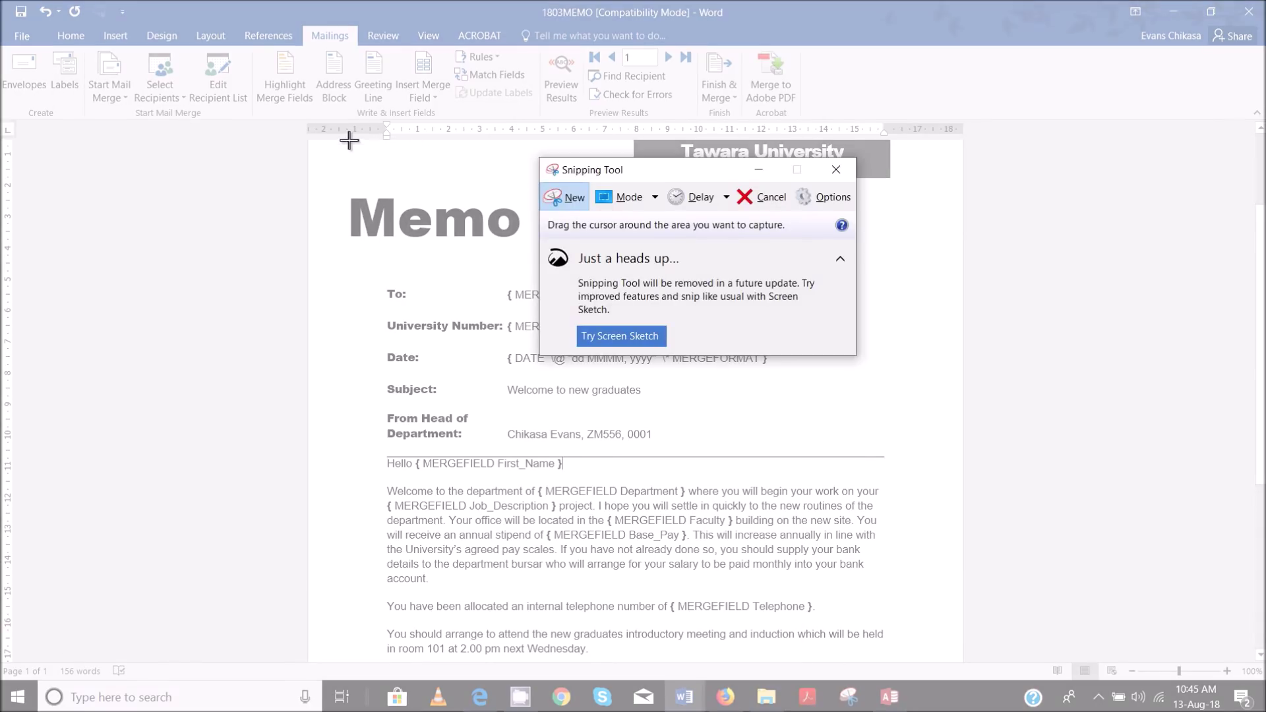
left_click_drag(341, 140, 921, 672)
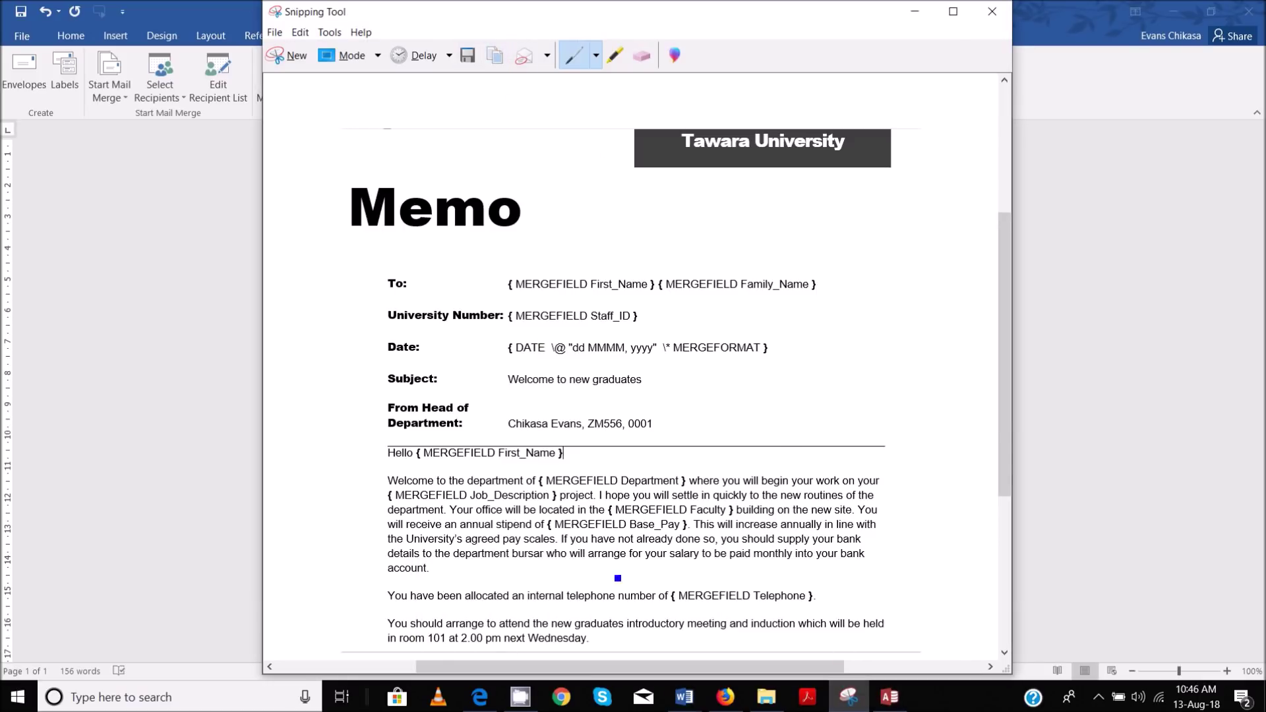
left_click(685, 696)
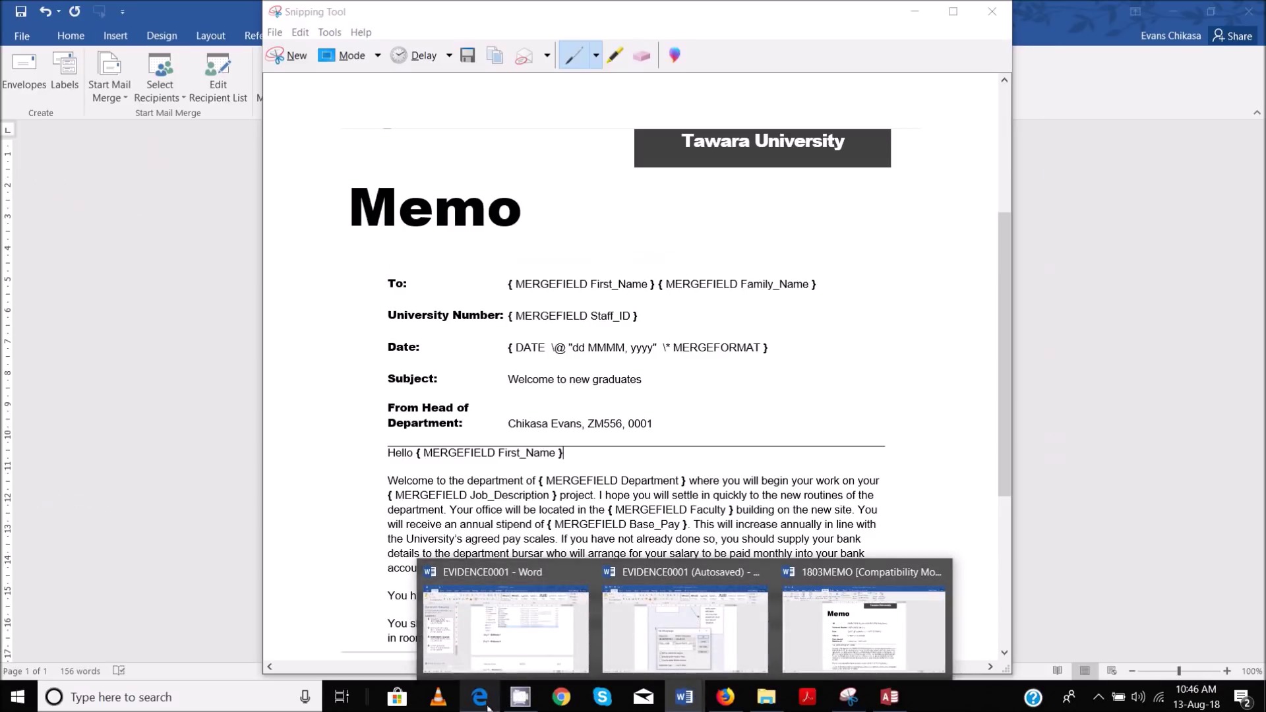
left_click(482, 696)
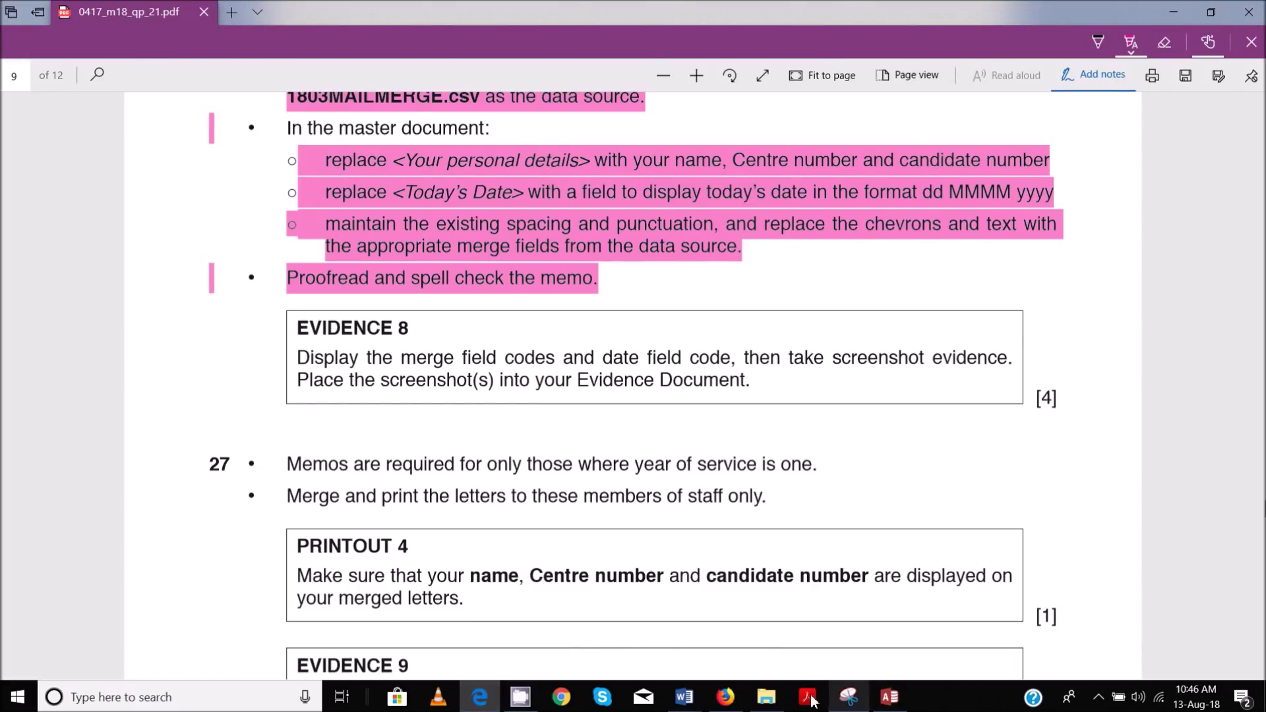
Close the recovered duplicate copy of the EVIDENCE0001 evidence document
mouse_move(697, 697)
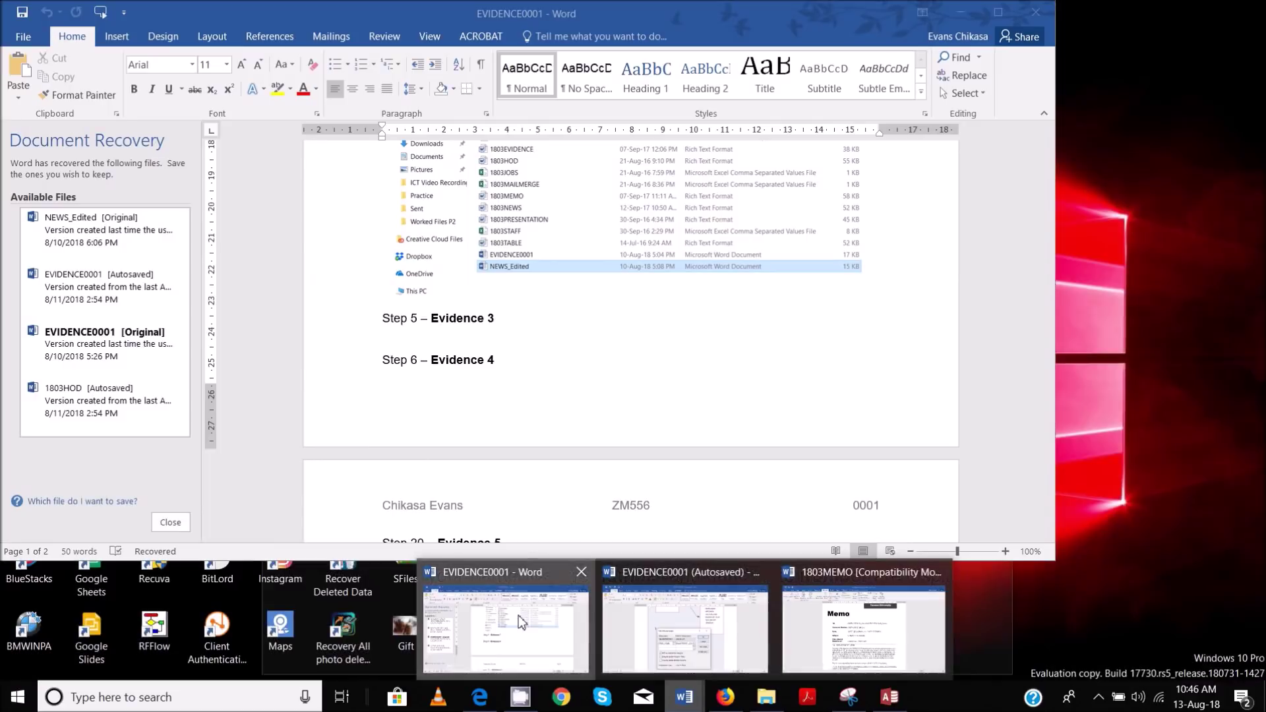
left_click(518, 615)
scroll(498, 317, "down", 5)
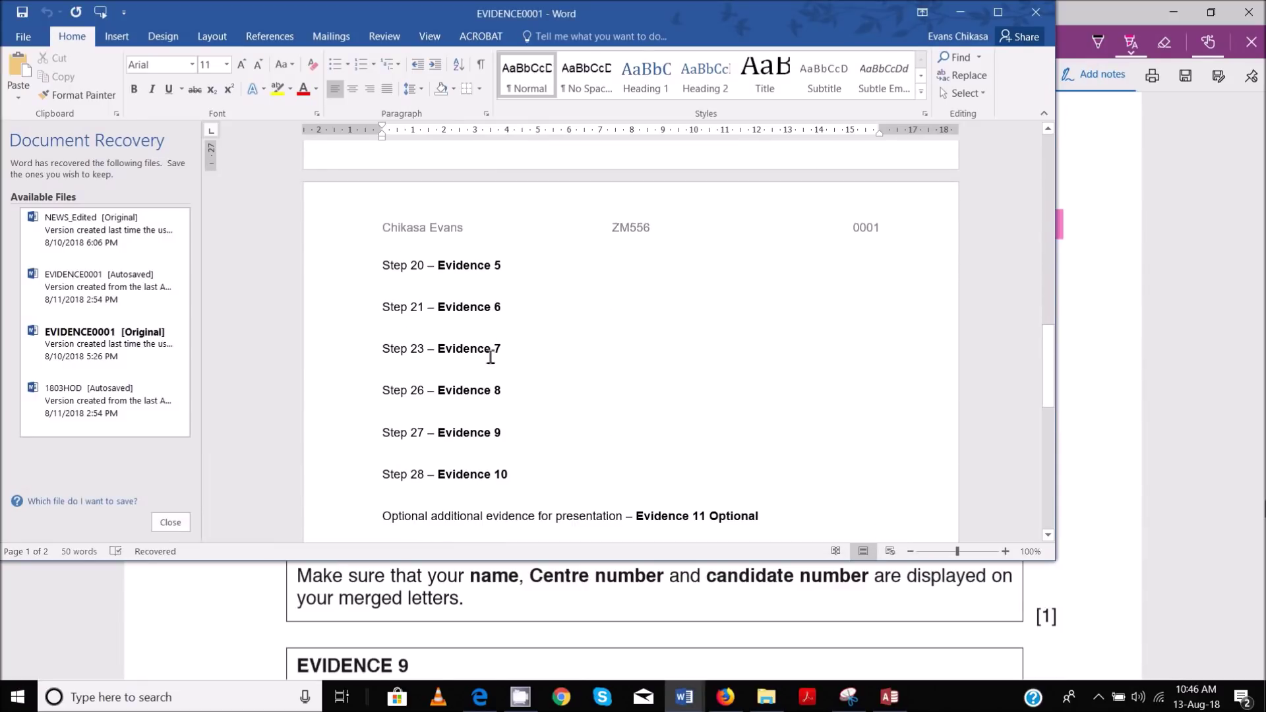
left_click(1034, 20)
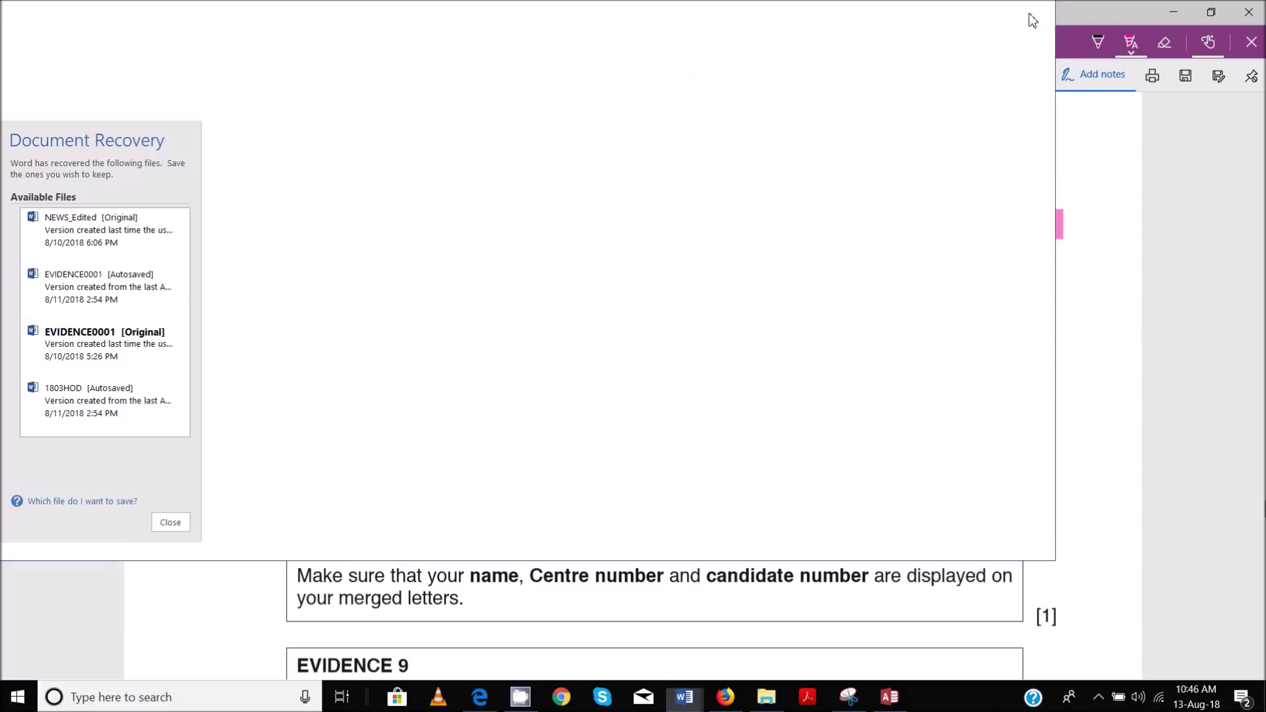
Paste the field-code memo screenshot on the empty line under Step 26 – Evidence 8
mouse_move(684, 694)
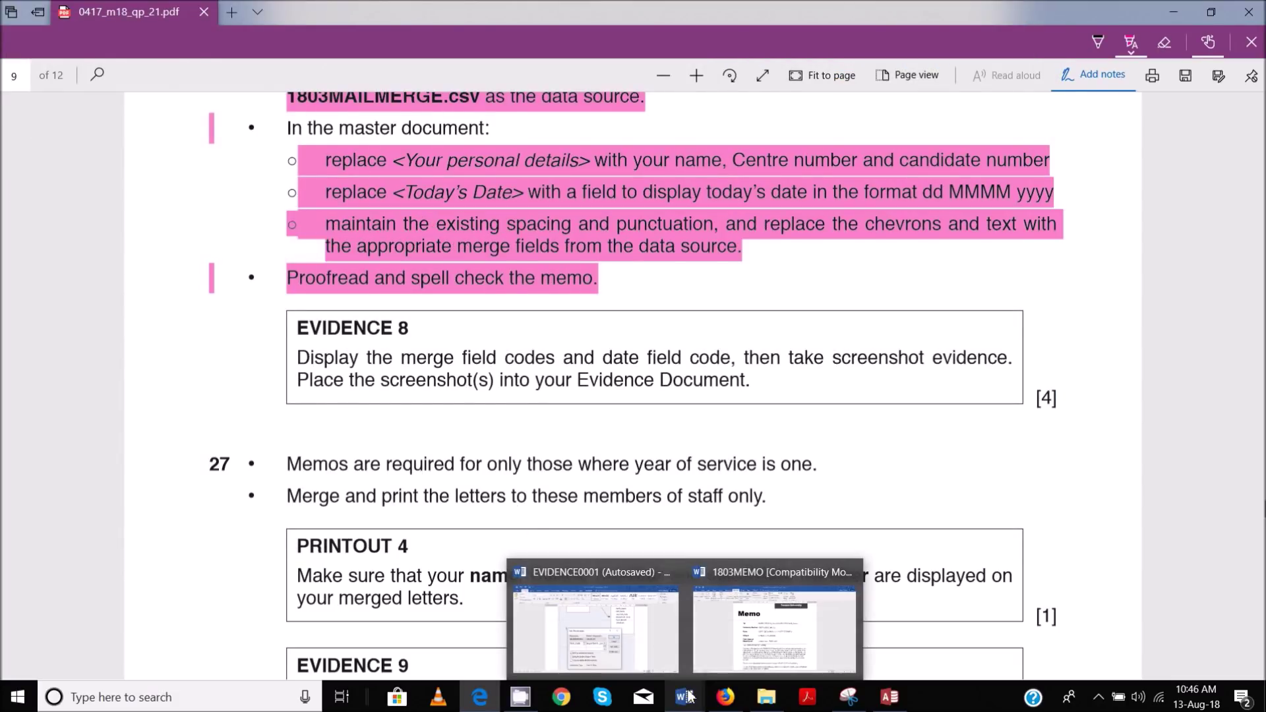
left_click(640, 626)
scroll(627, 340, "down", 10)
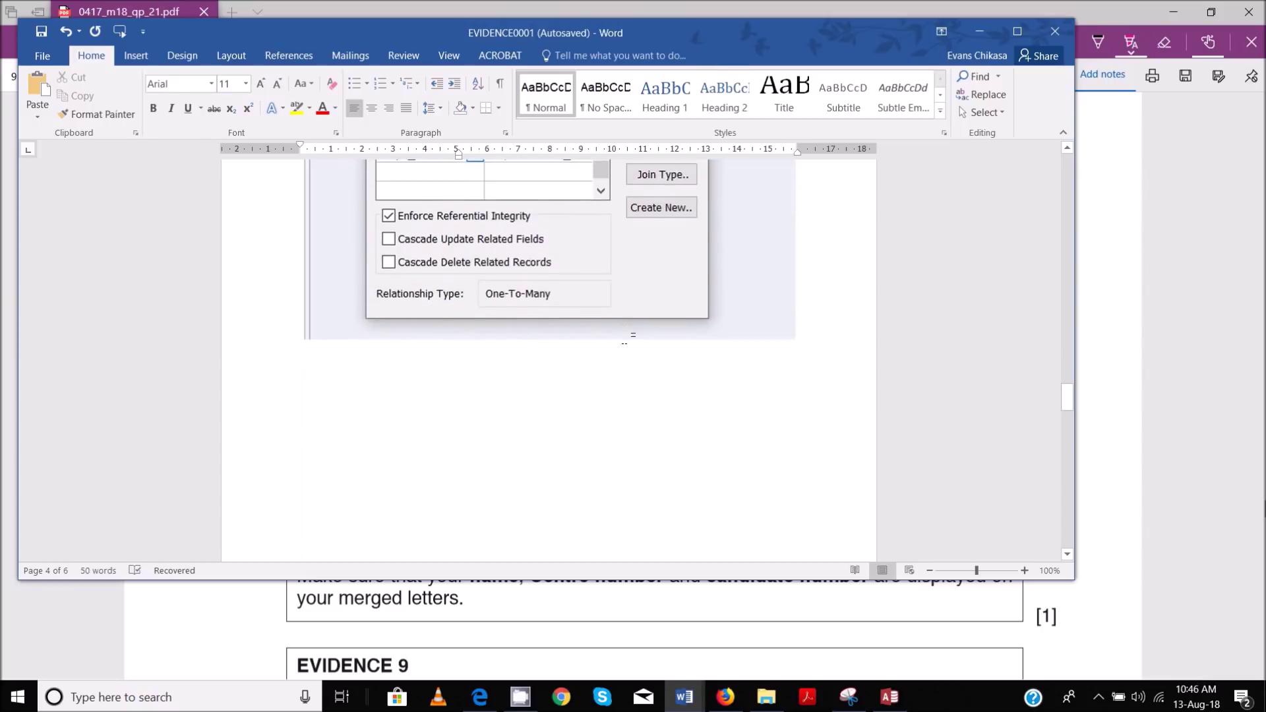
scroll(634, 383, "down", 15)
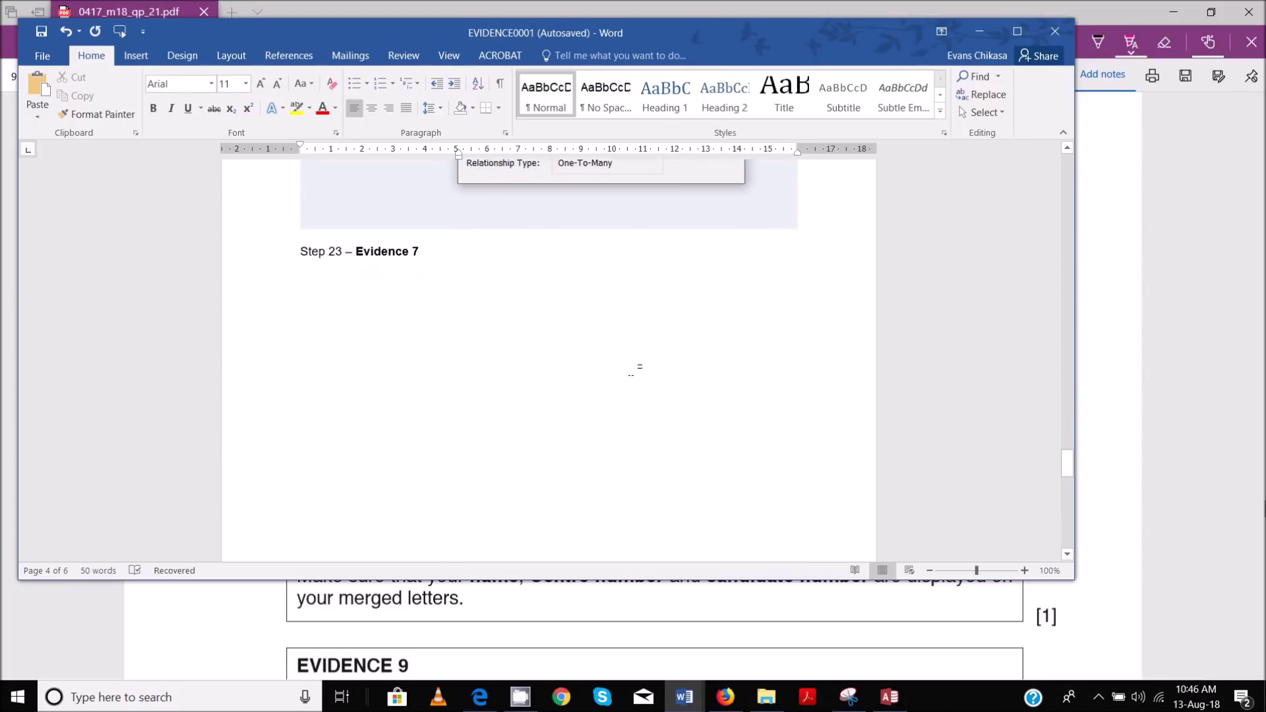
scroll(633, 370, "down", 20)
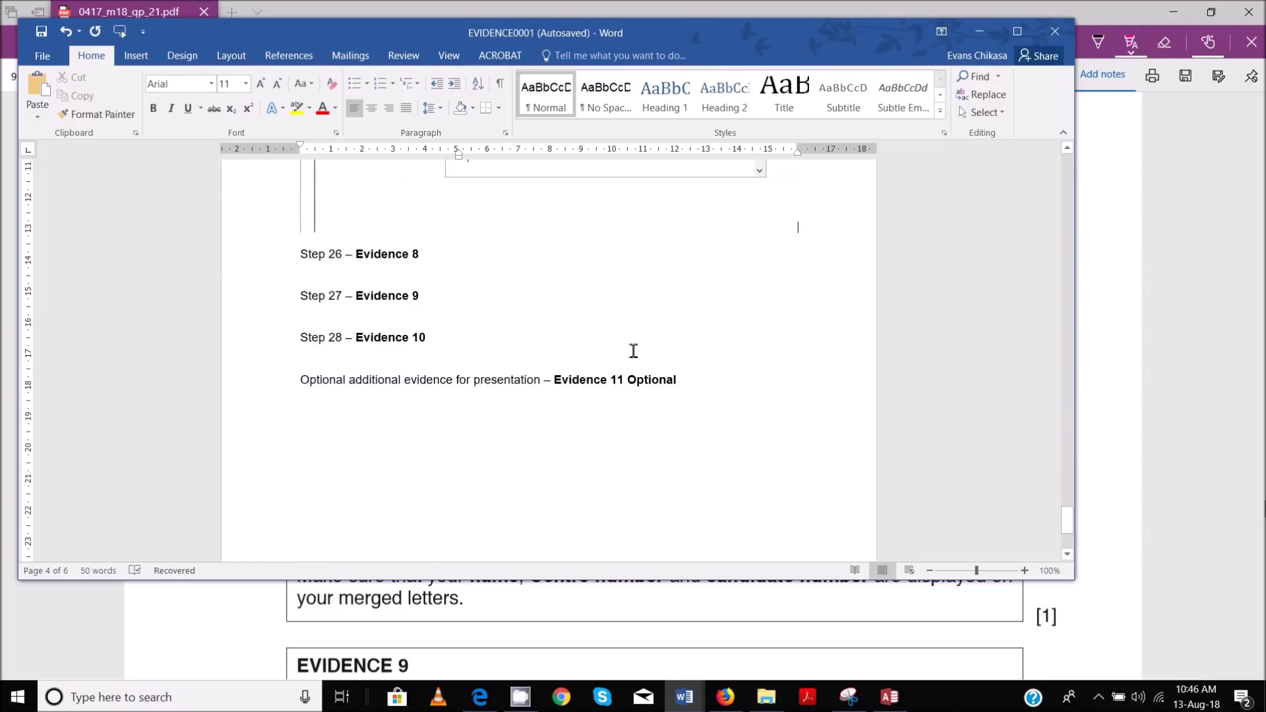
left_click(473, 214)
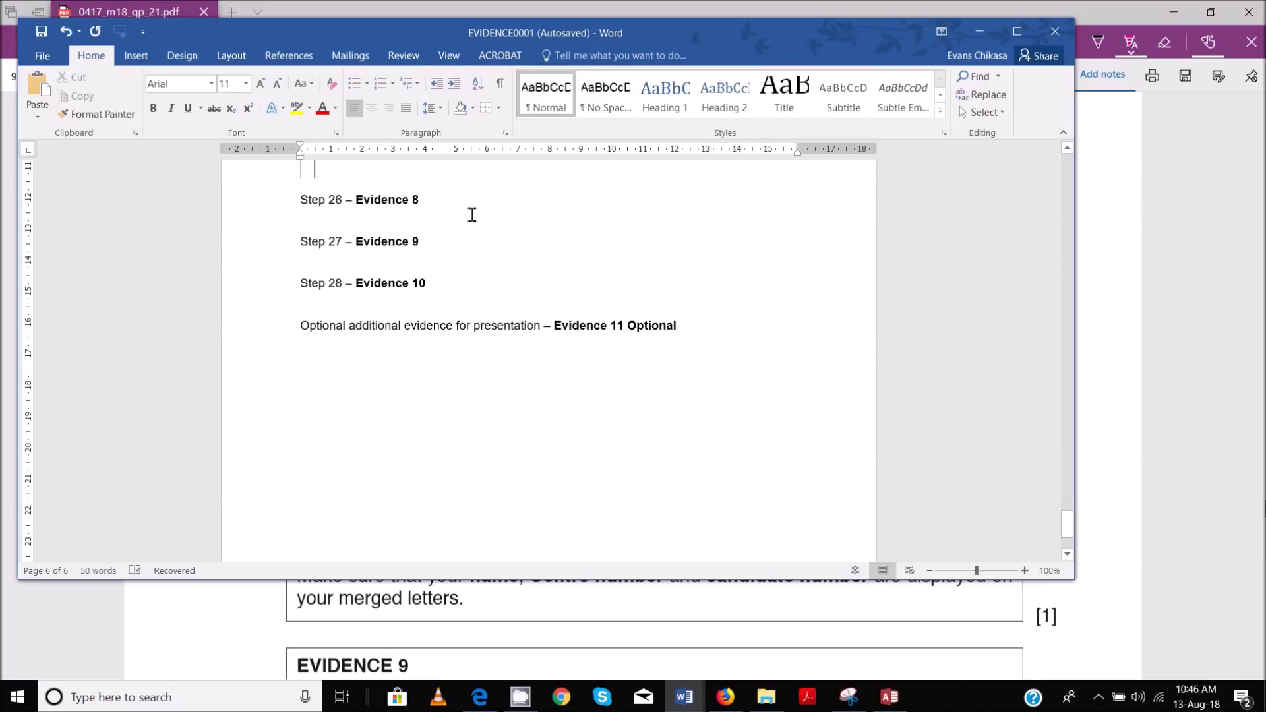
key("ctrl+v")
scroll(643, 290, "up", 3)
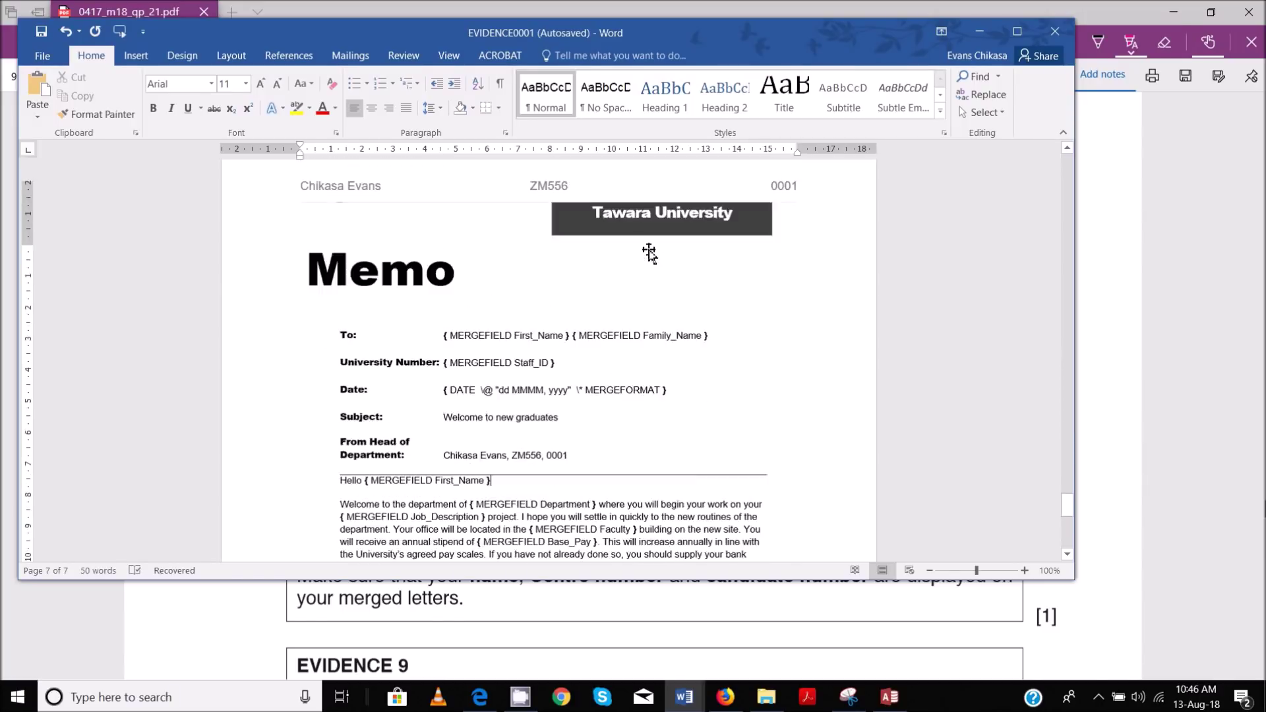
scroll(649, 254, "up", 3)
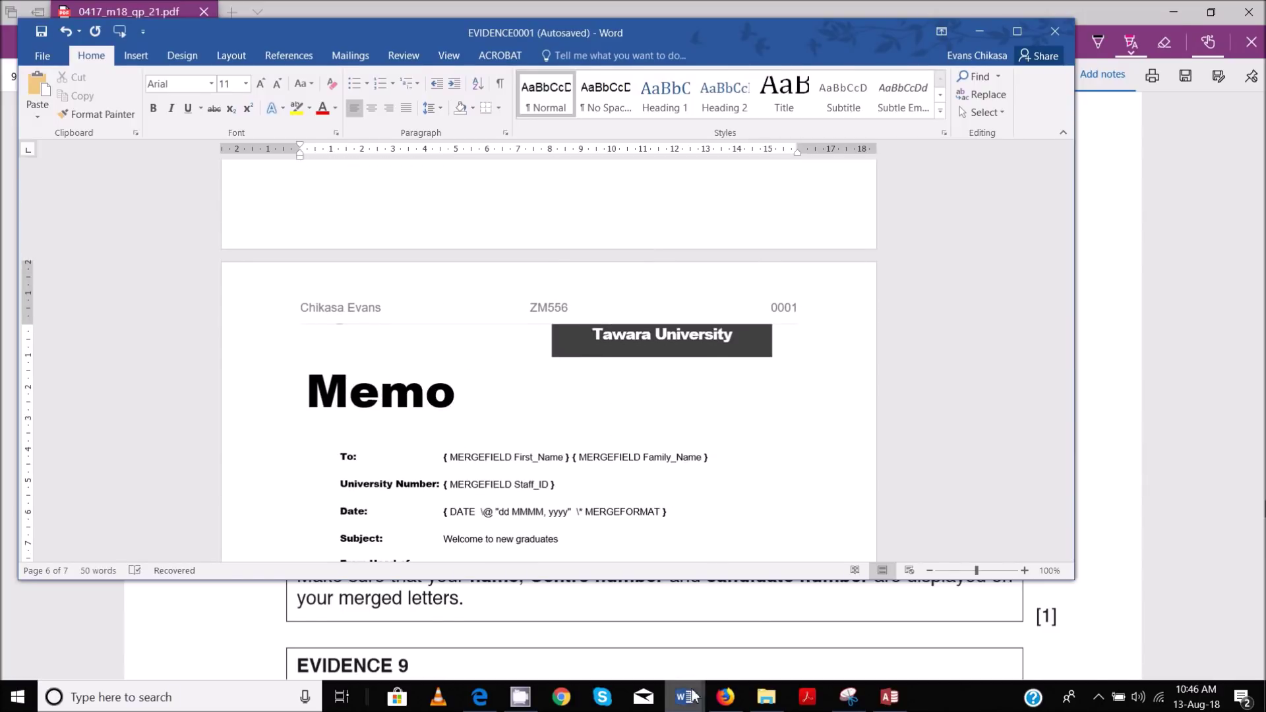
left_click(497, 638)
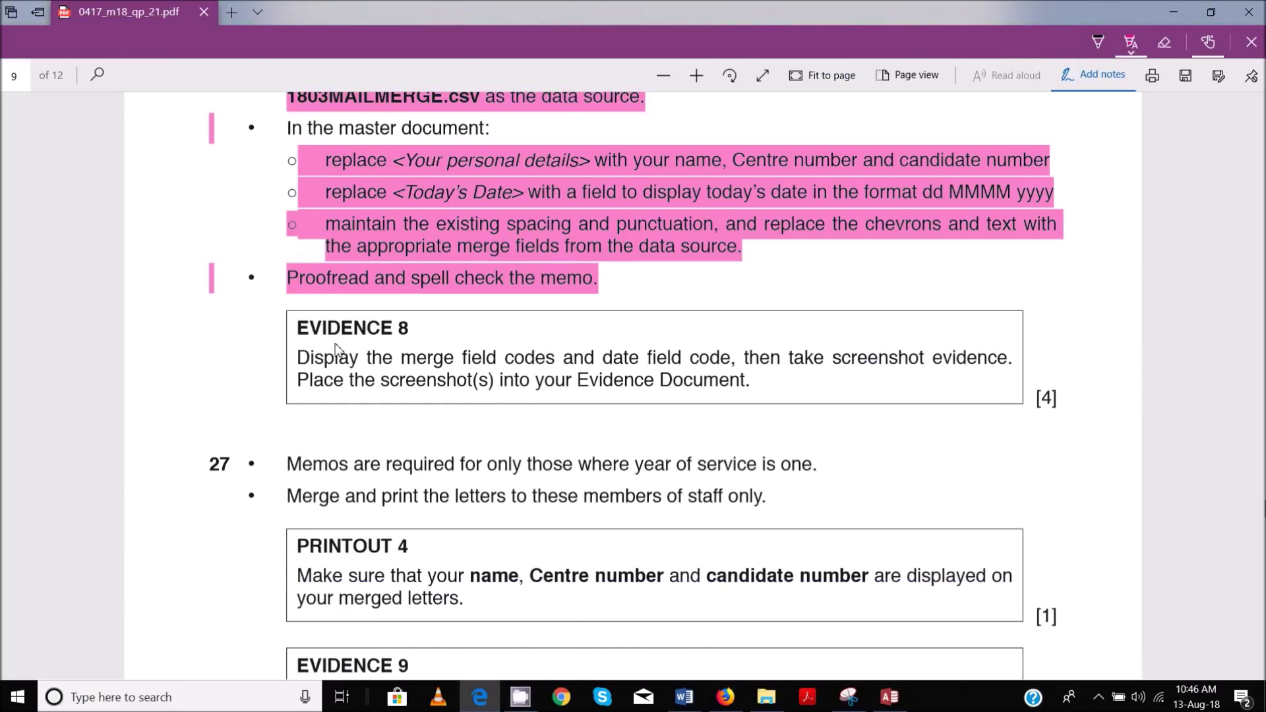
Highlight the Evidence 8 box in pink on the exam PDF, then return to the 1803MEMO memo
mouse_move(308, 331)
left_mouse_down()
mouse_move(756, 424)
mouse_move(805, 412)
left_mouse_up()
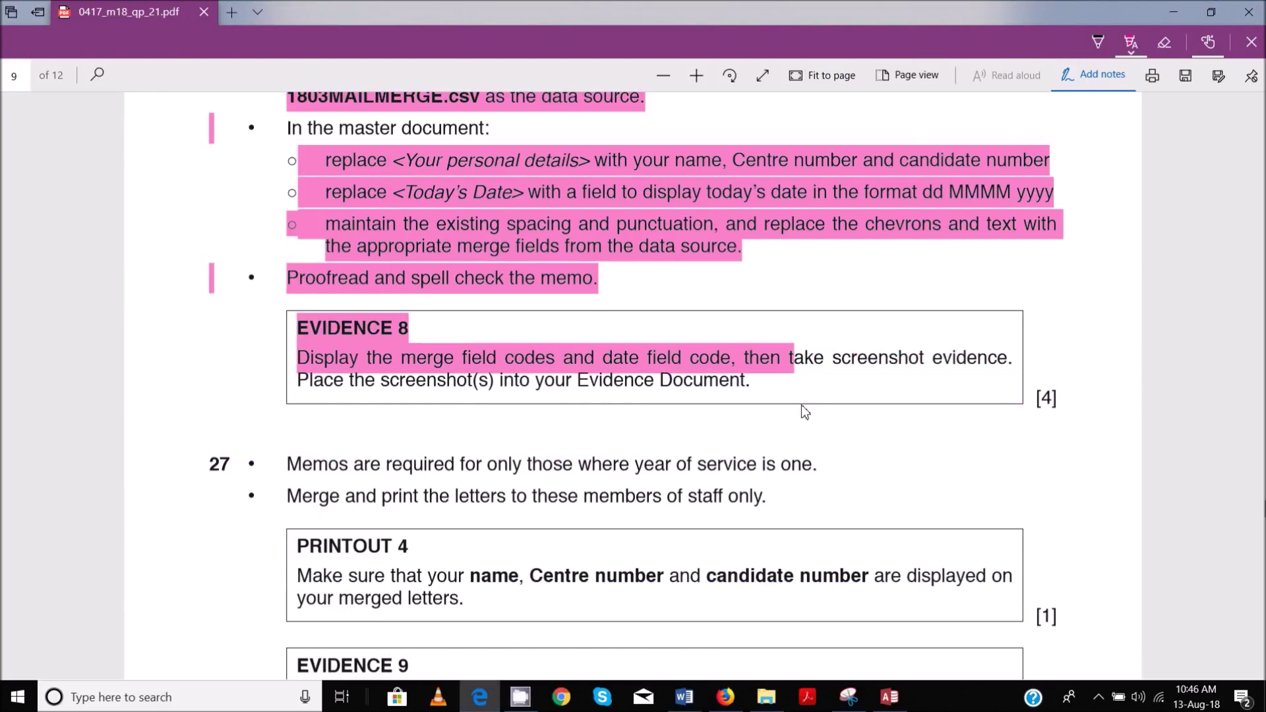
scroll(758, 392, "down", 5)
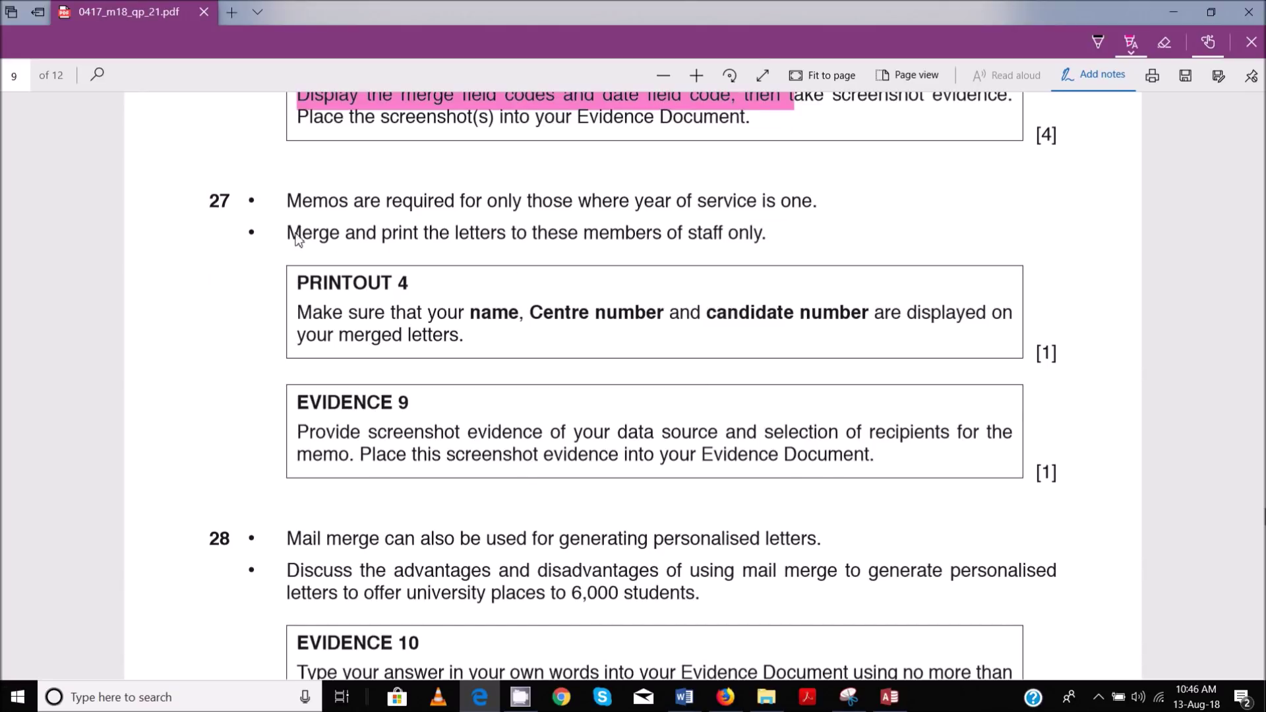
mouse_move(890, 697)
mouse_move(940, 632)
mouse_move(693, 700)
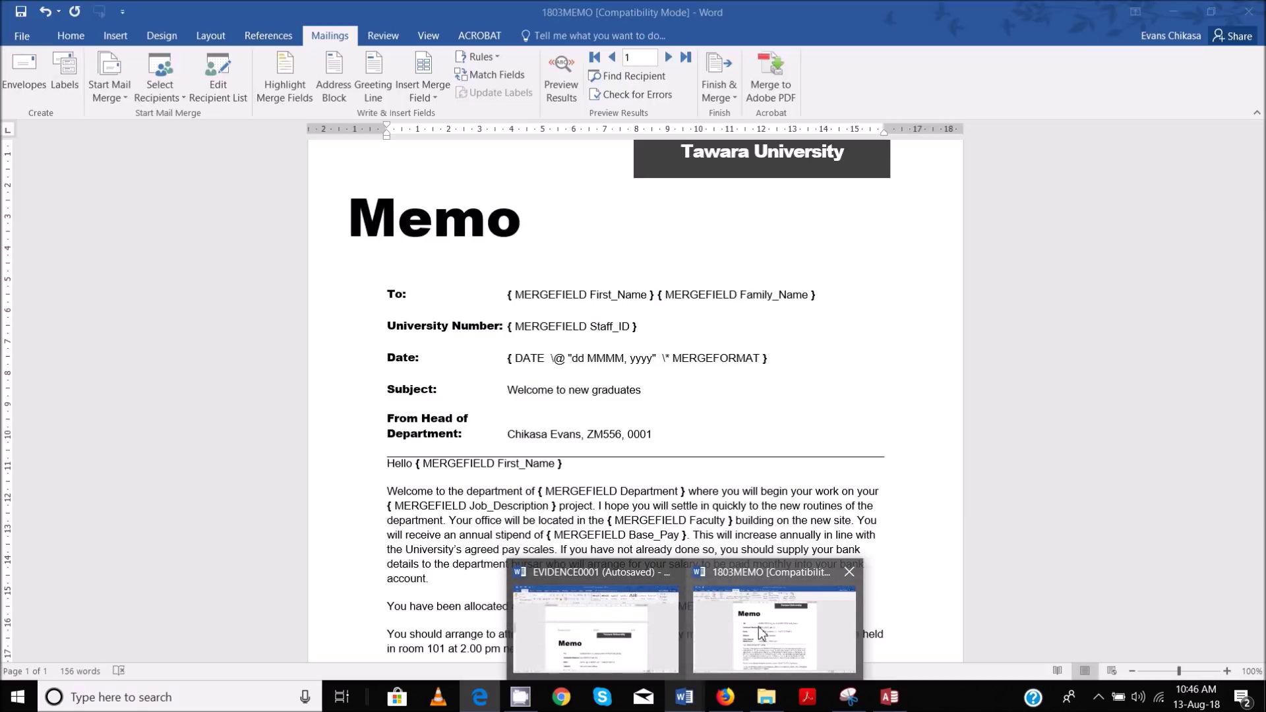
left_click(759, 631)
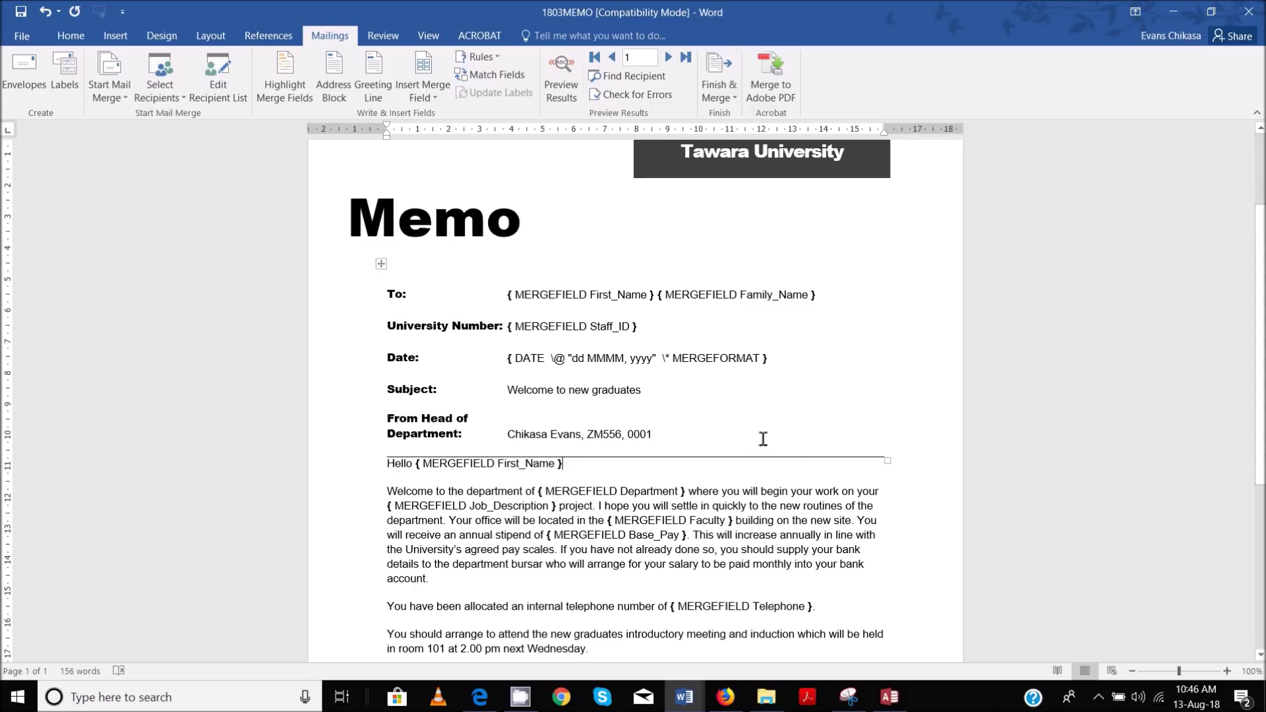
Select the memo and toggle field codes off, so «First_Name», «Staff_ID» and the date show again
left_click_drag(429, 269, 782, 561)
scroll(583, 222, "up", 4)
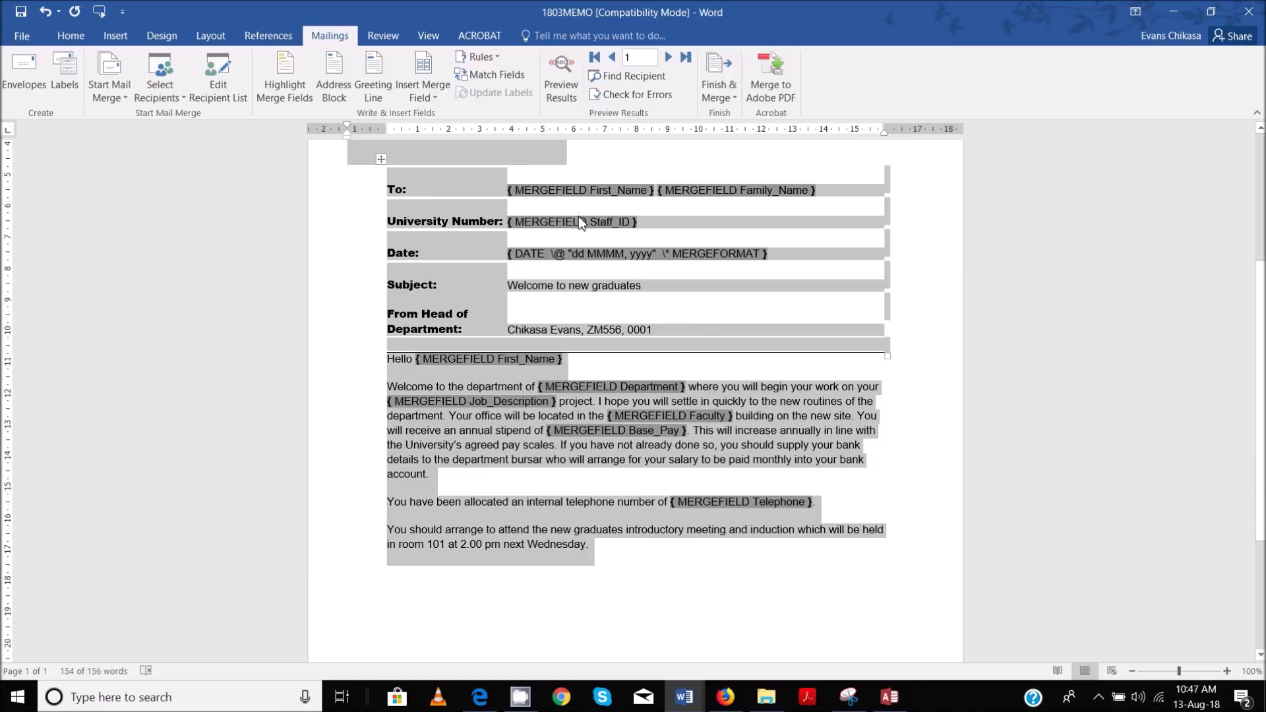
right_click(580, 216)
left_click(635, 351)
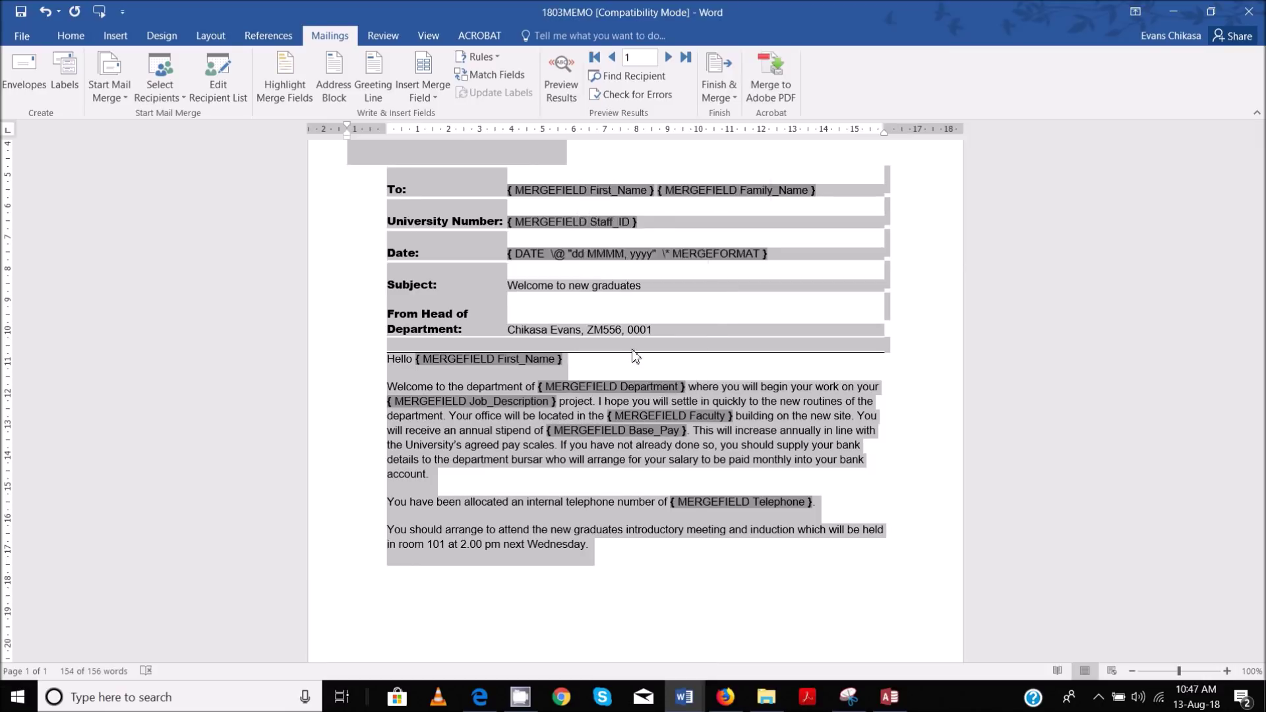
scroll(704, 273, "up", 5)
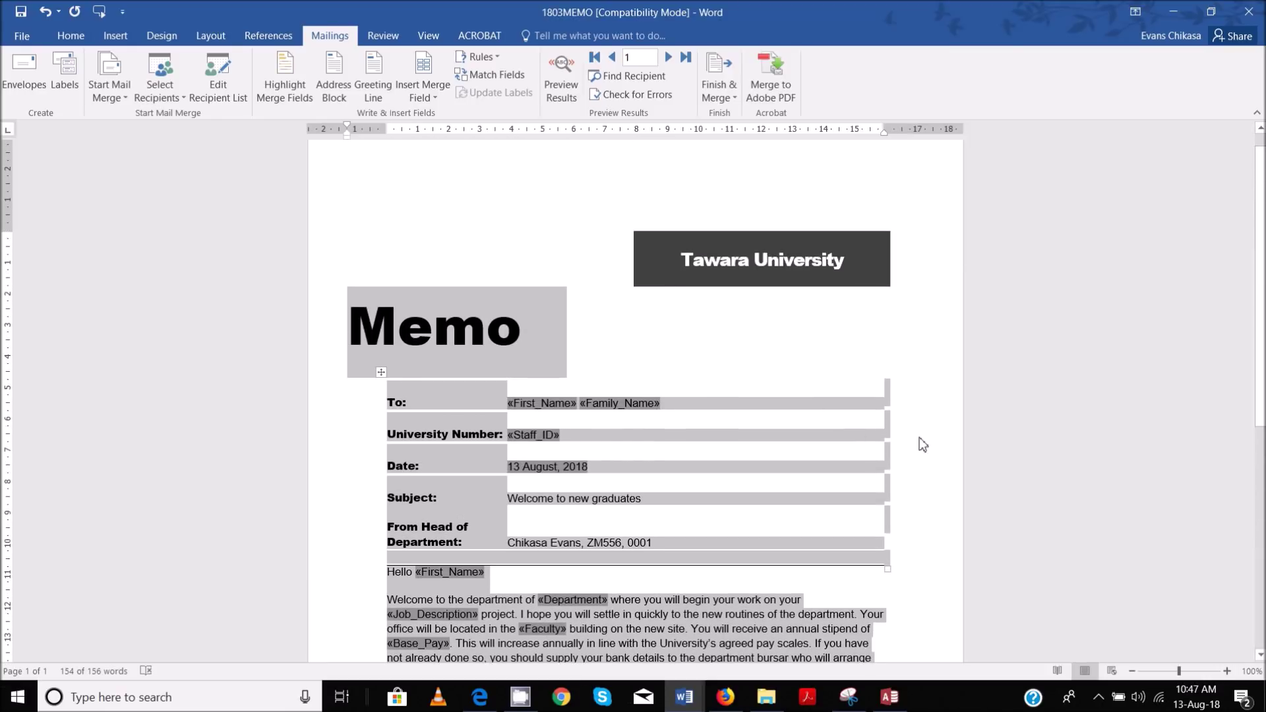
left_click(920, 437)
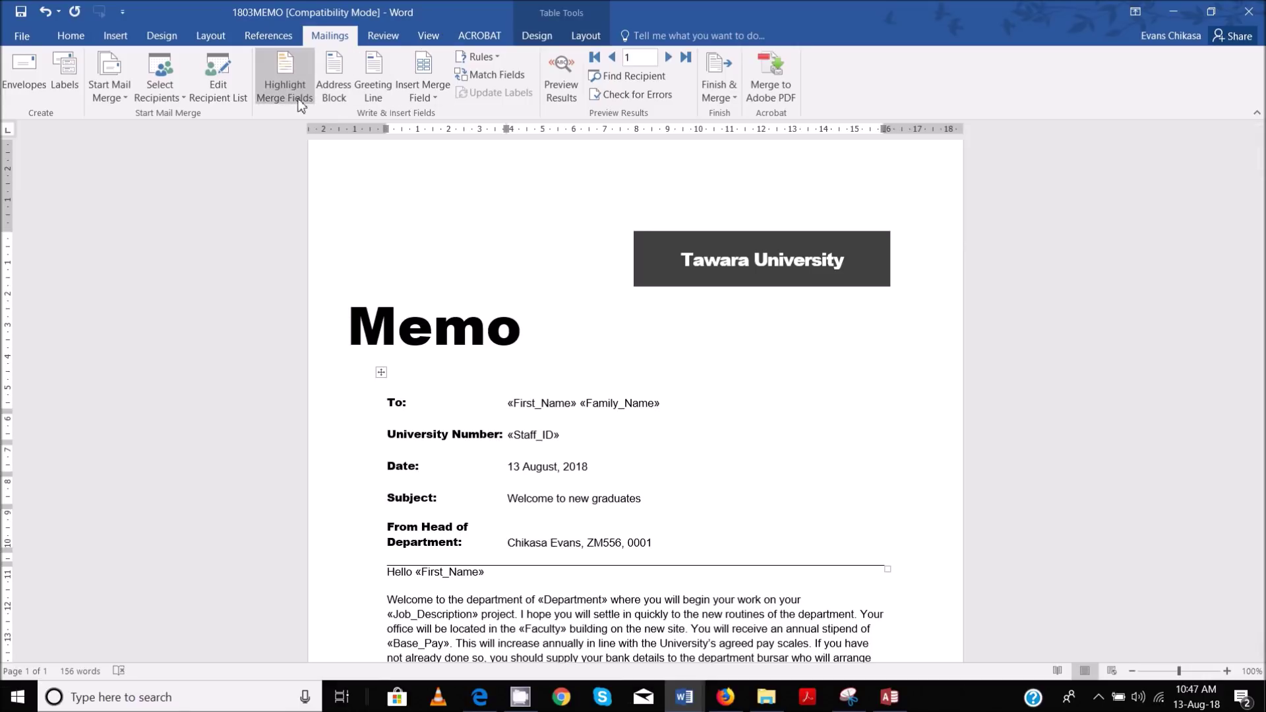
left_click(217, 86)
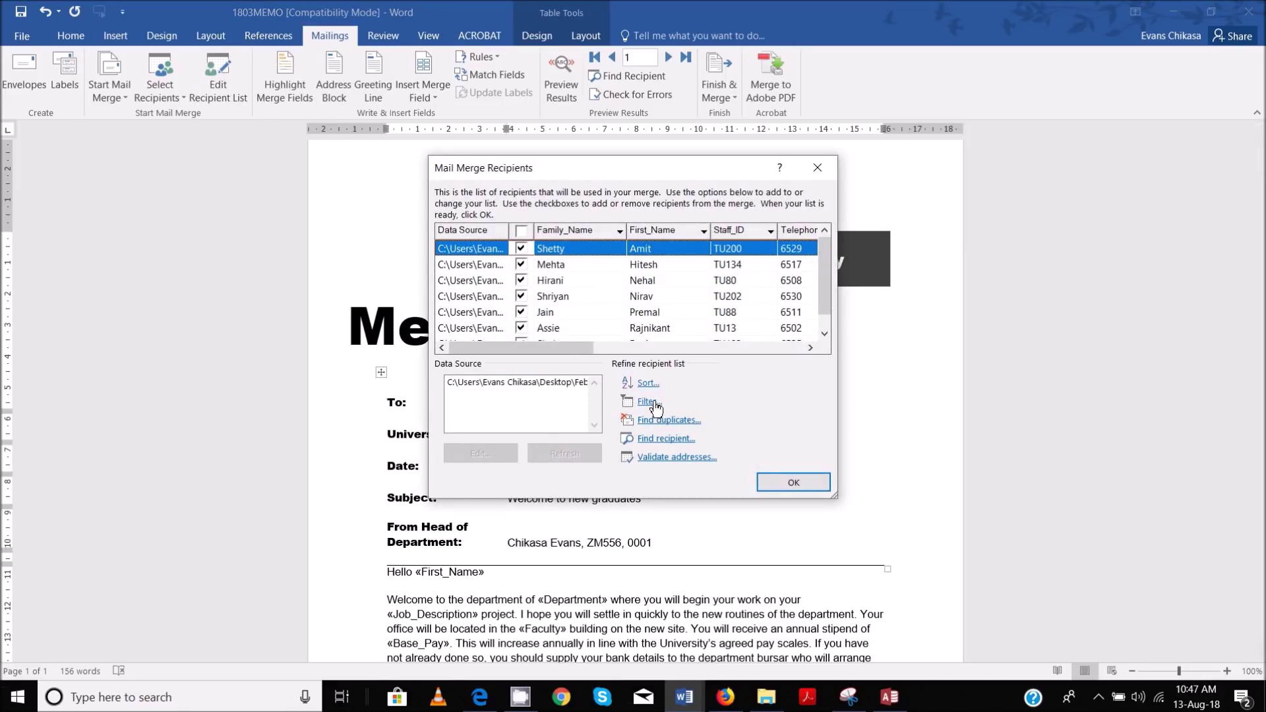
Filter the mail merge recipient list on the Years_Service field, keeping four staff records
left_click(647, 402)
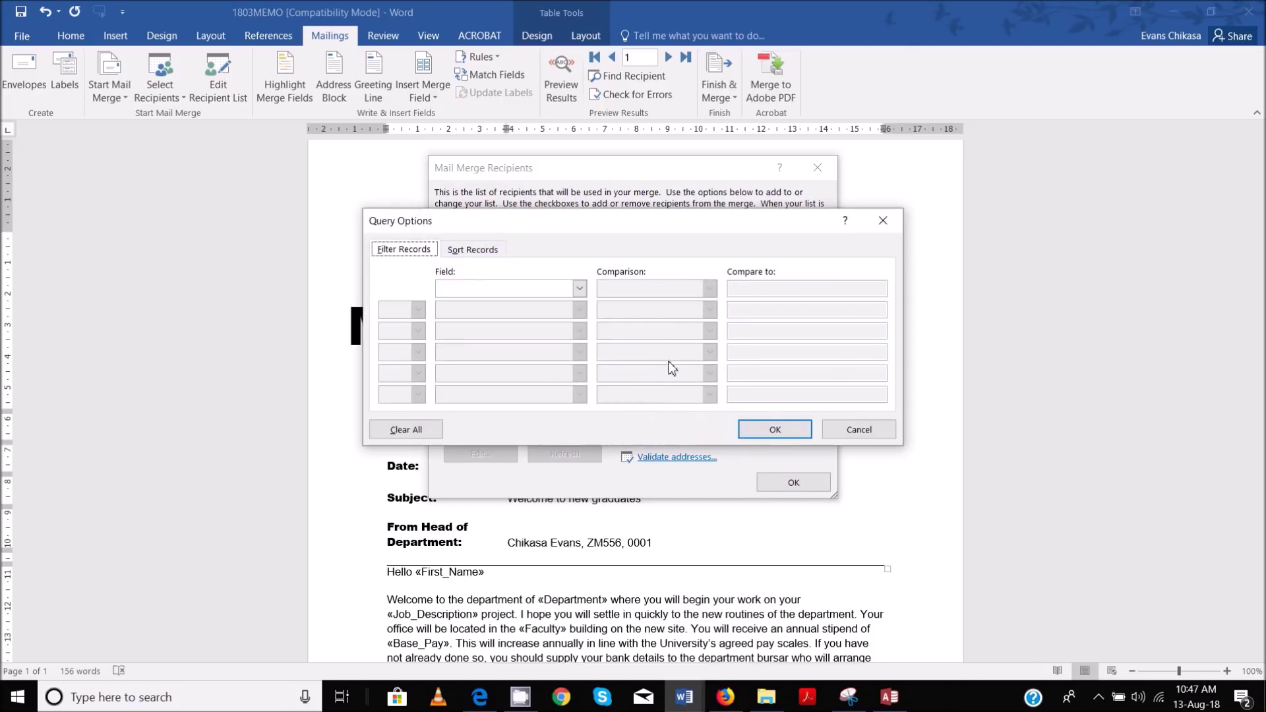
left_click(563, 291)
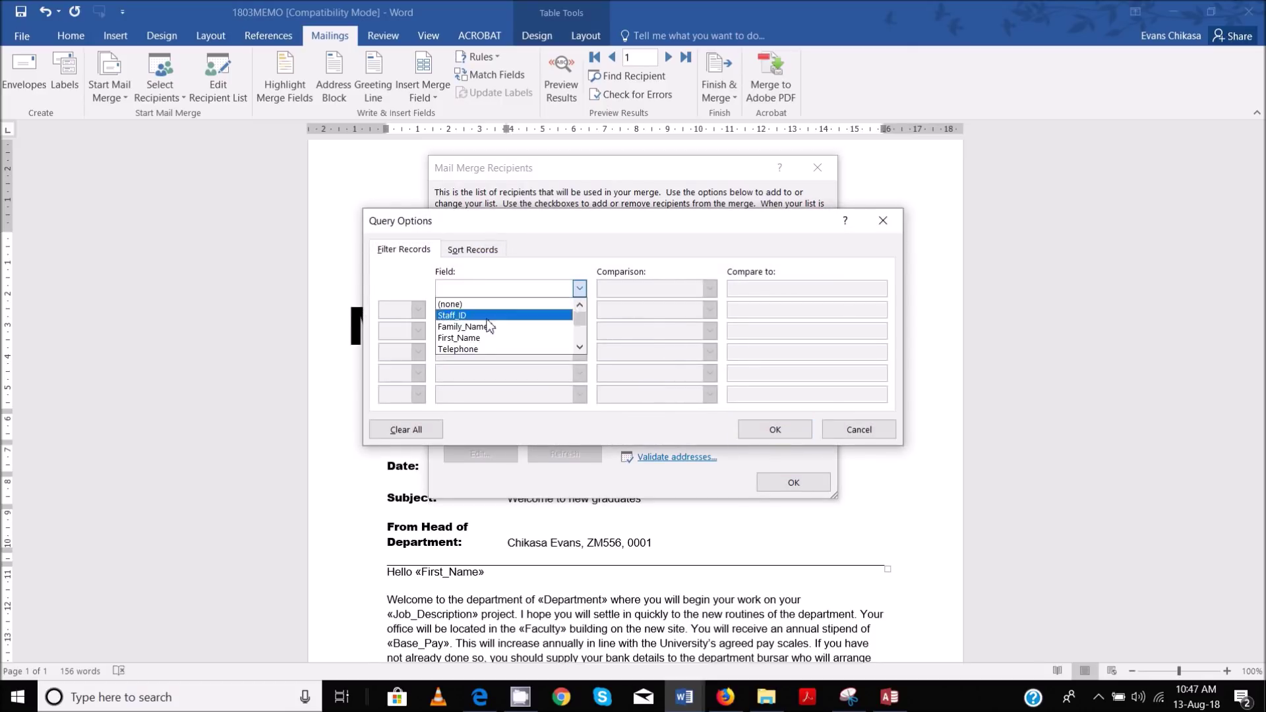
scroll(499, 336, "down", 2)
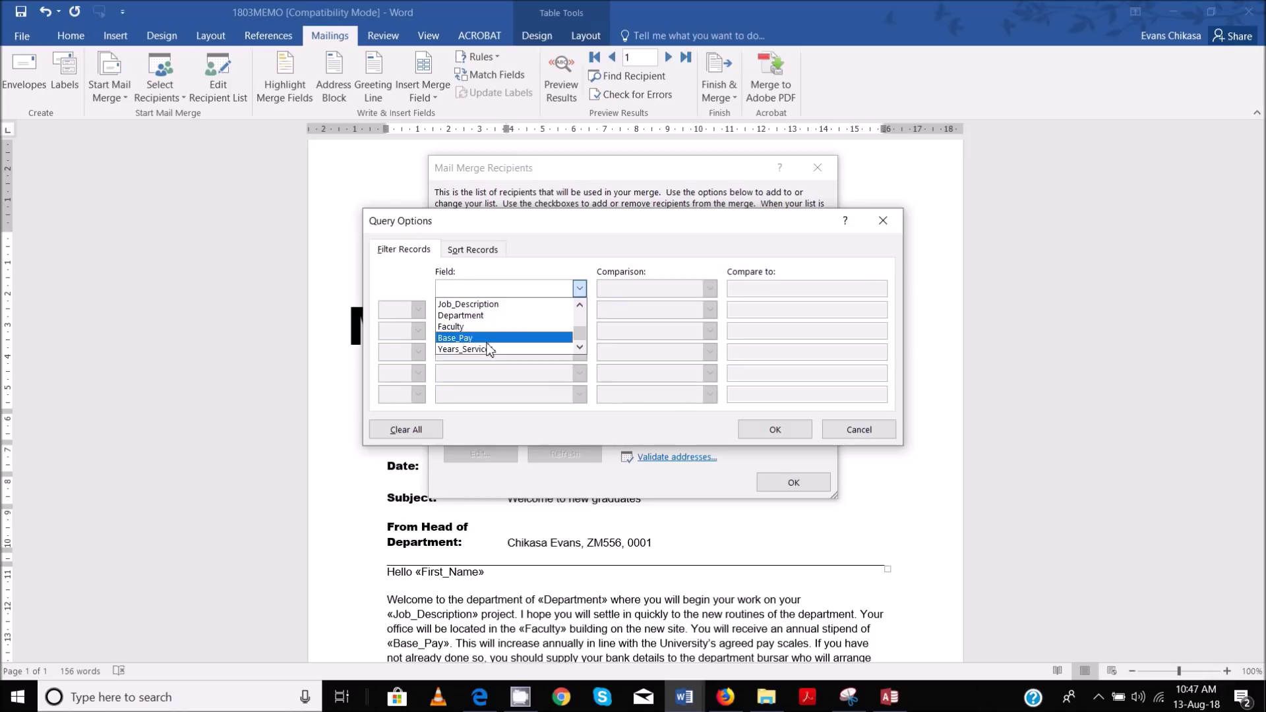
left_click(488, 350)
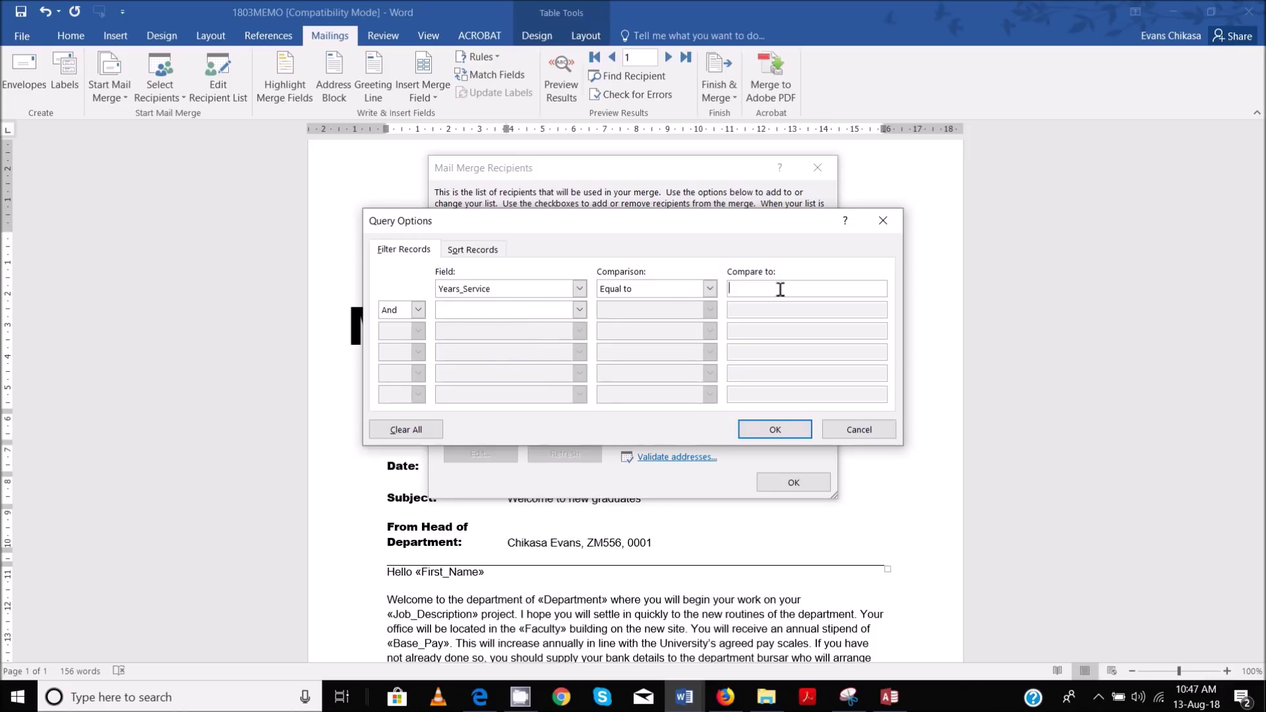
left_click(763, 427)
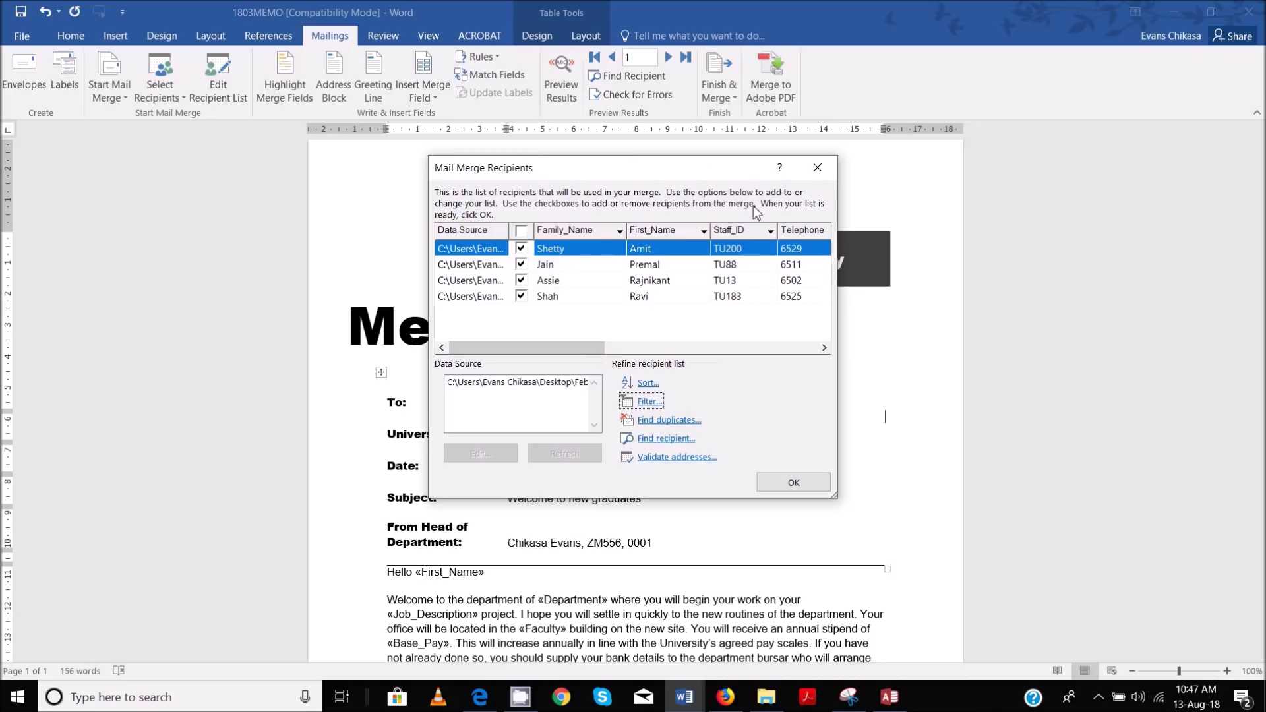
left_click(782, 482)
scroll(692, 343, "down", 2)
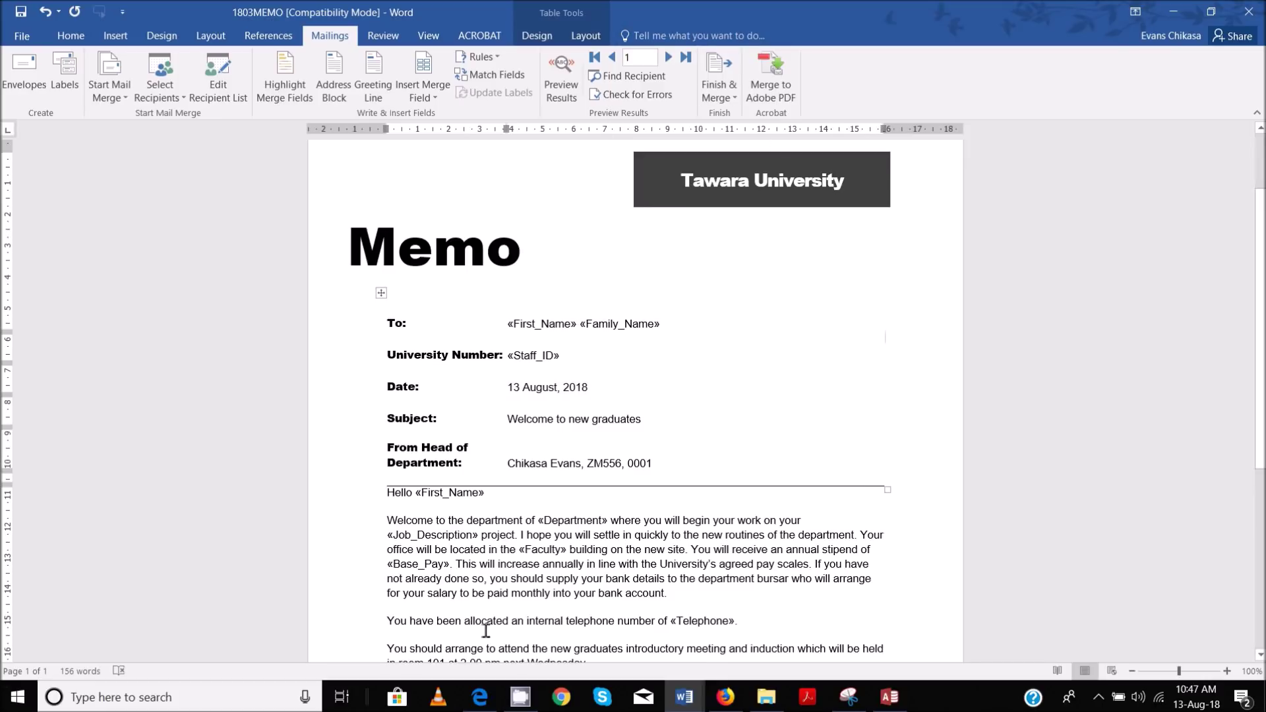
left_click(480, 697)
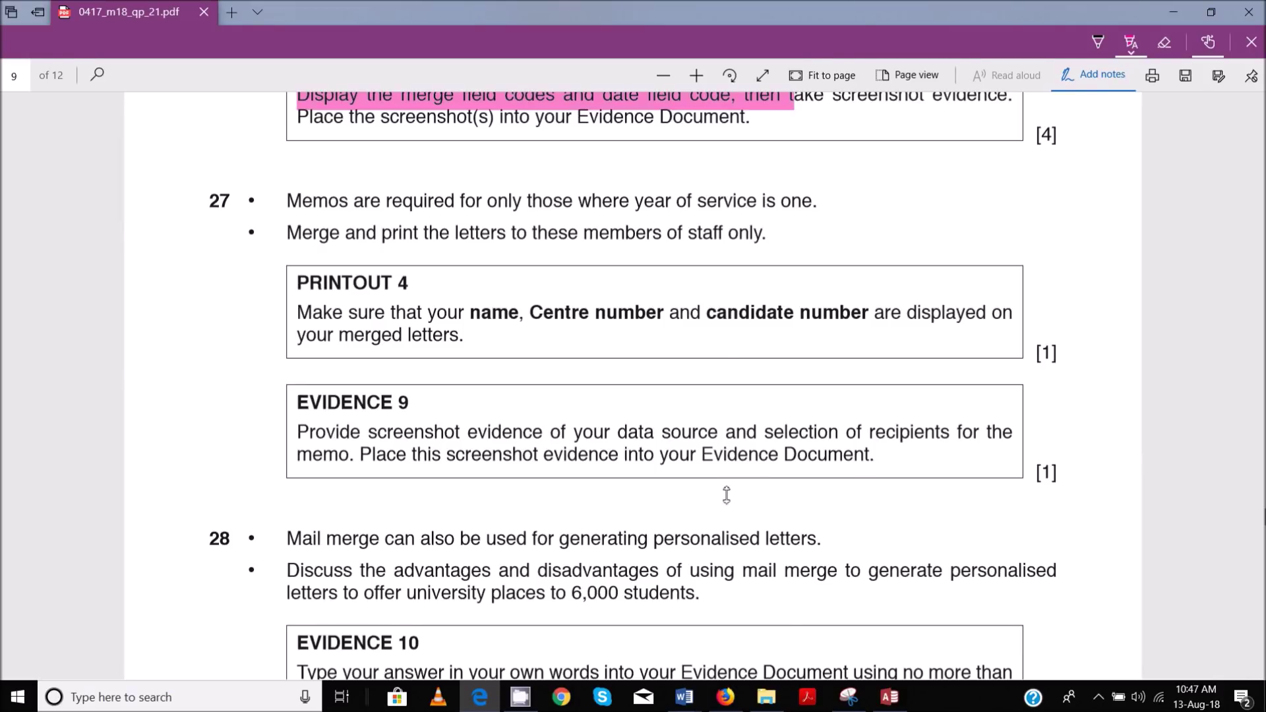
mouse_move(683, 705)
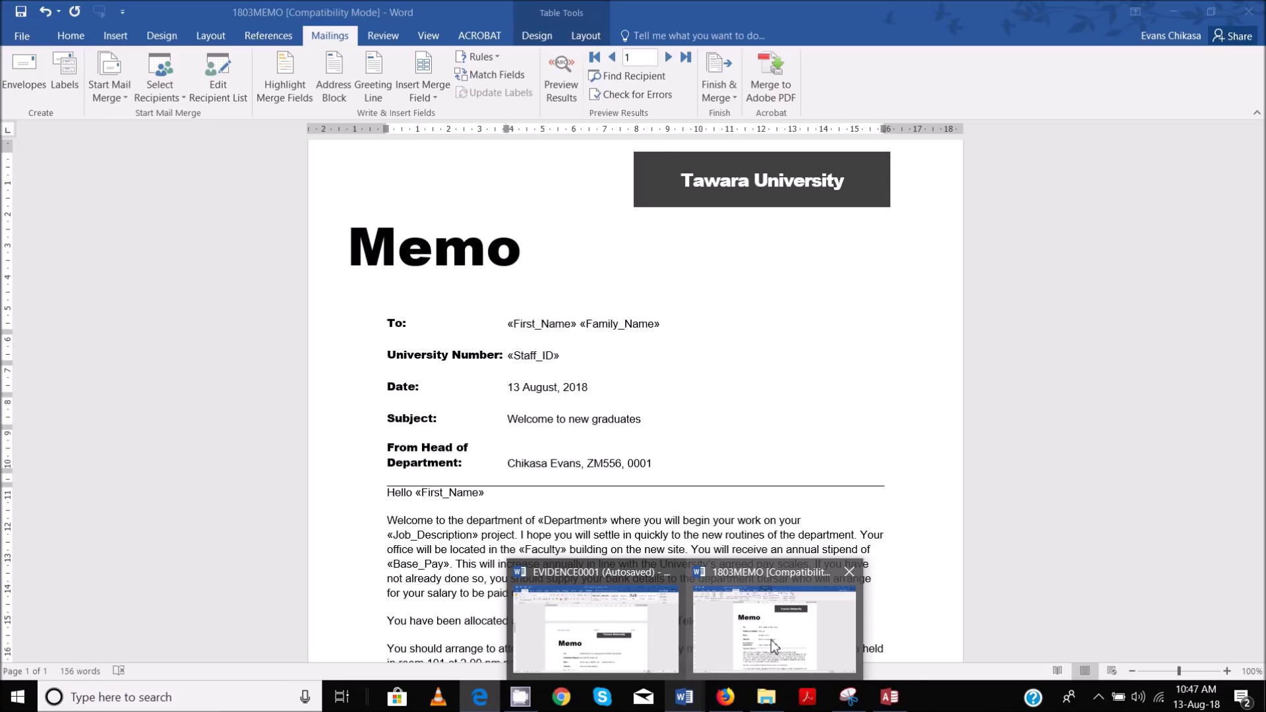
left_click(772, 642)
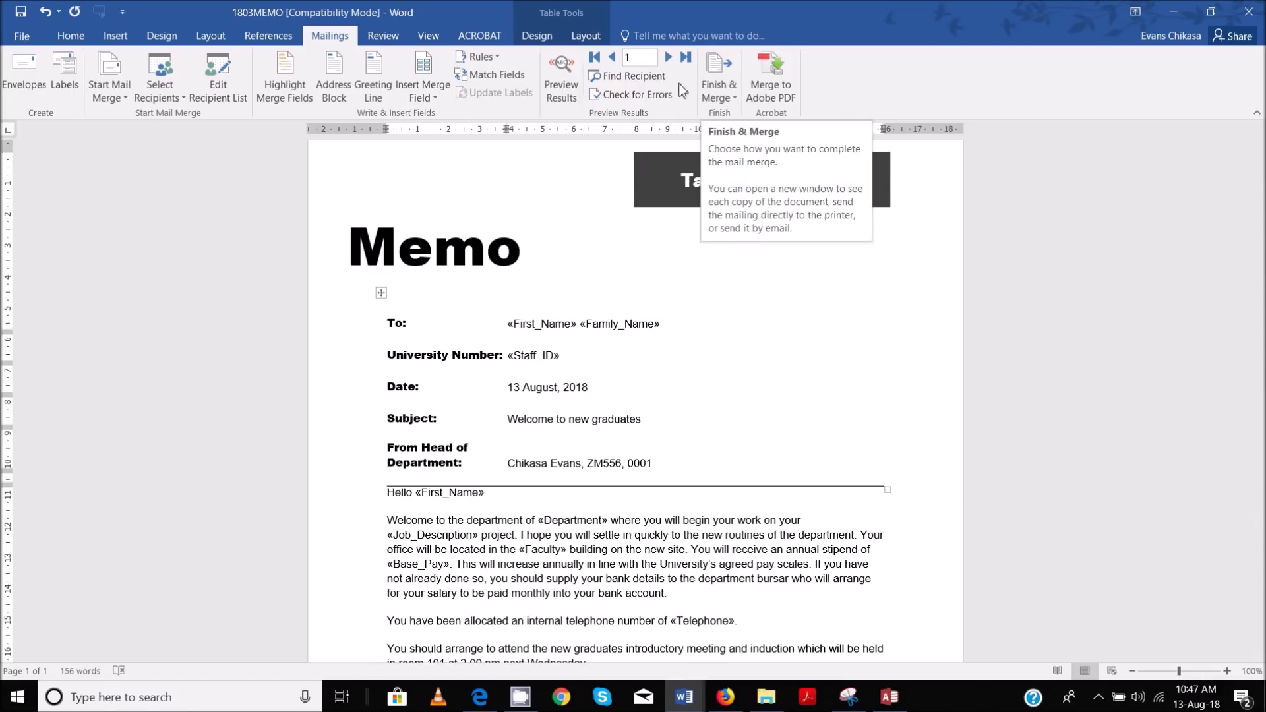
left_click(562, 85)
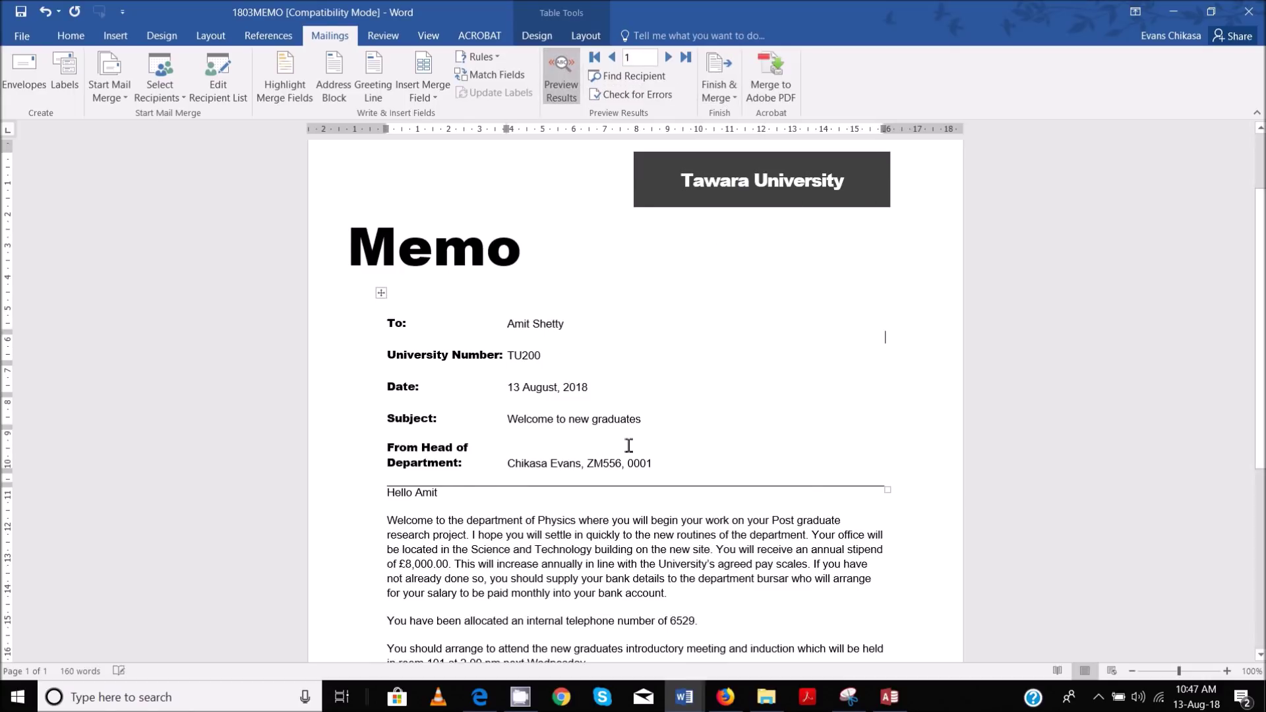
Step through the merged memo previews to record 4, then switch back to showing merge fields
scroll(627, 443, "down", 3)
scroll(658, 358, "up", 4)
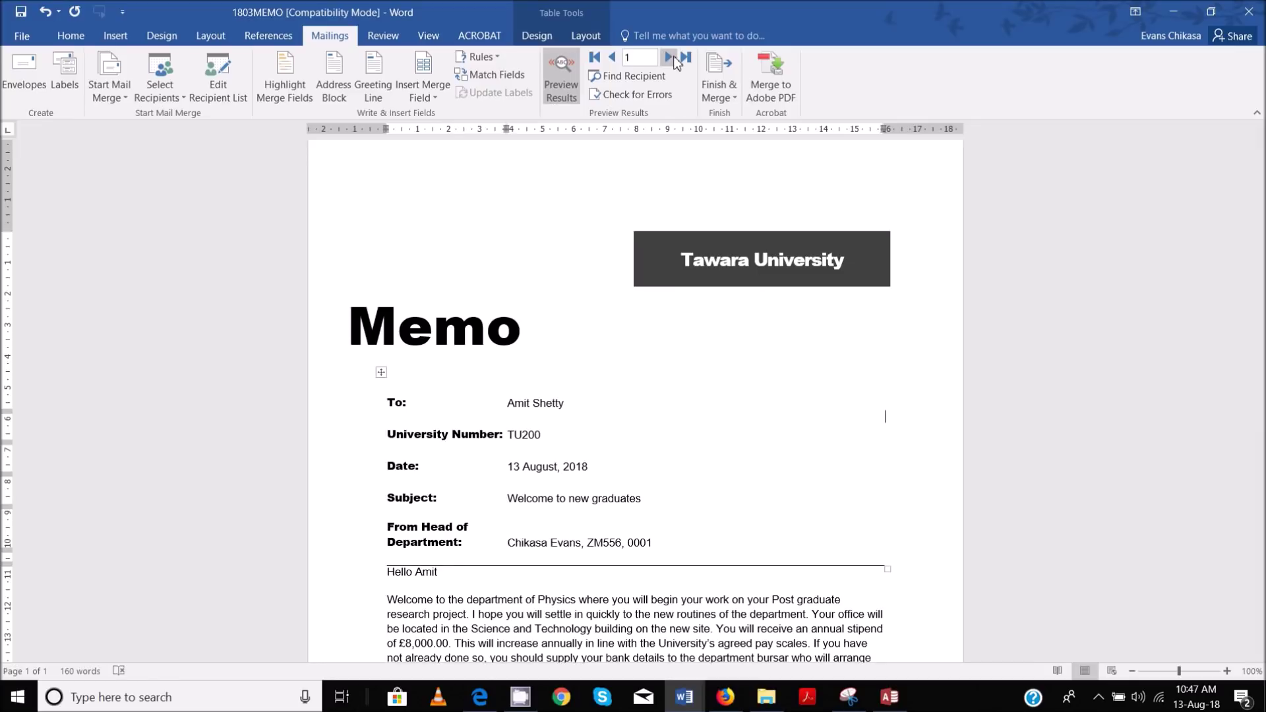
left_click(673, 58)
left_click(673, 58)
left_click(673, 58)
scroll(596, 422, "down", 3)
scroll(595, 422, "down", 7)
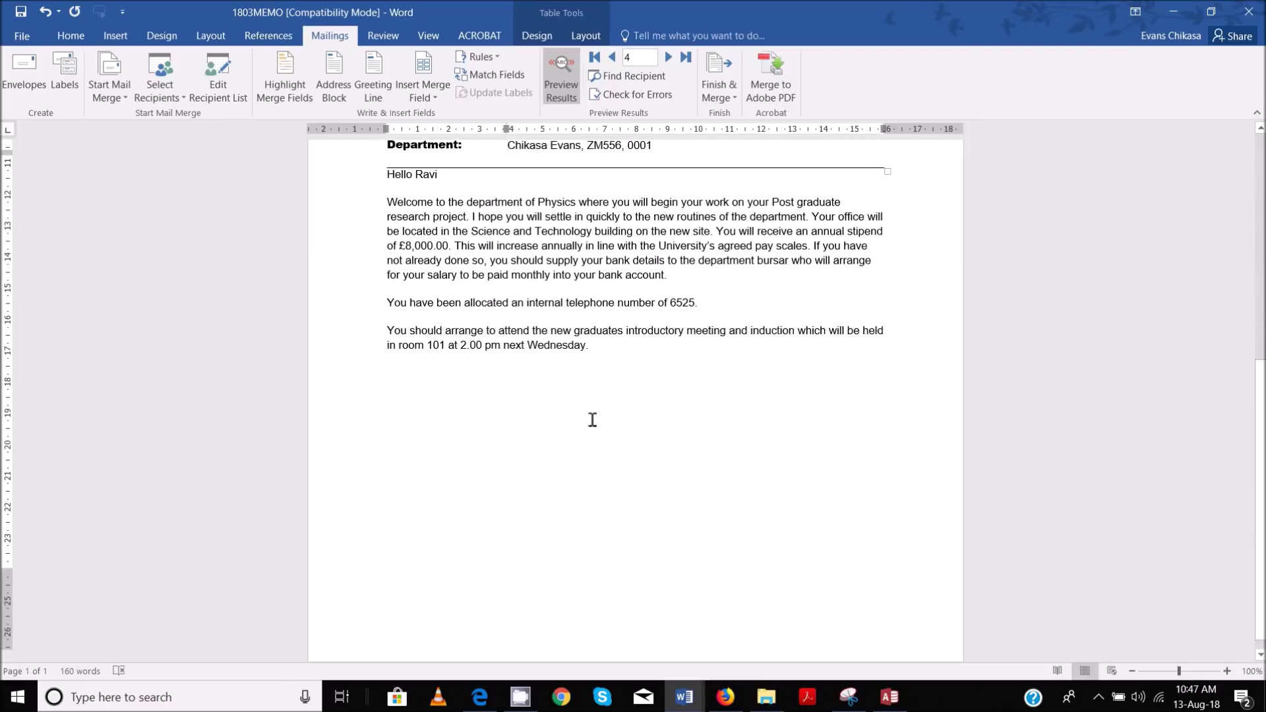
scroll(592, 419, "up", 6)
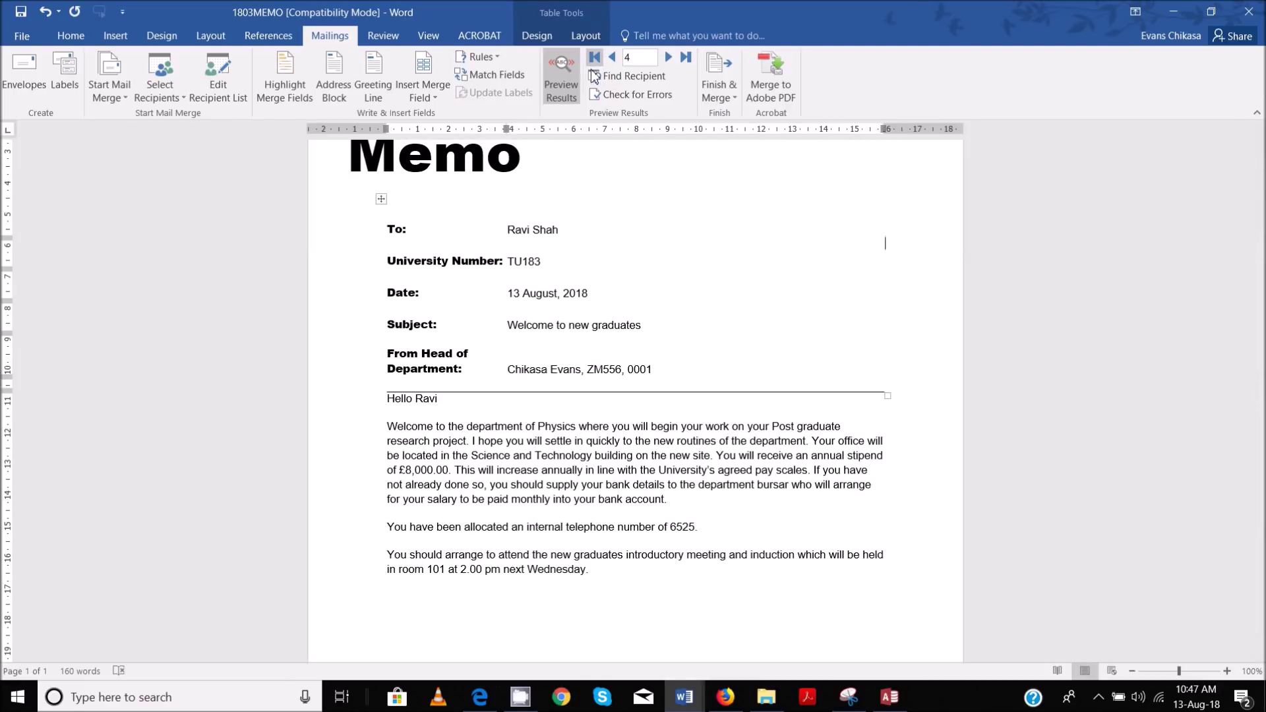
left_click(571, 88)
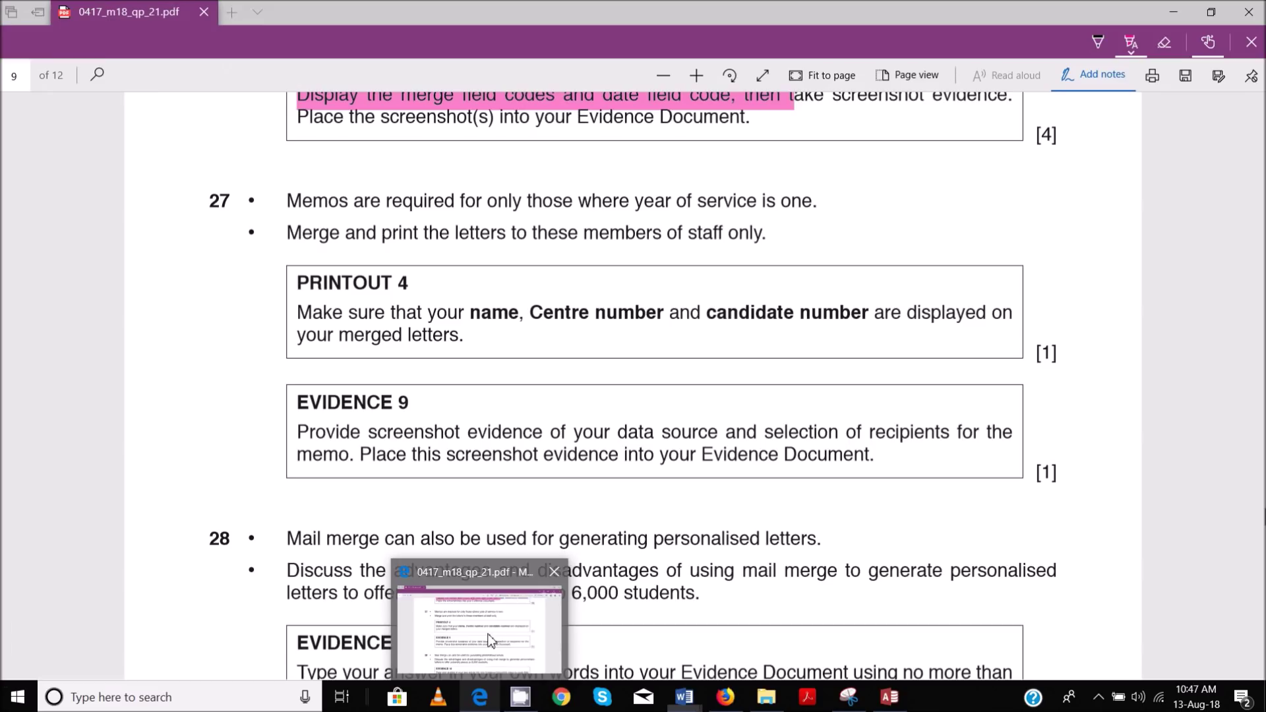
left_click(488, 633)
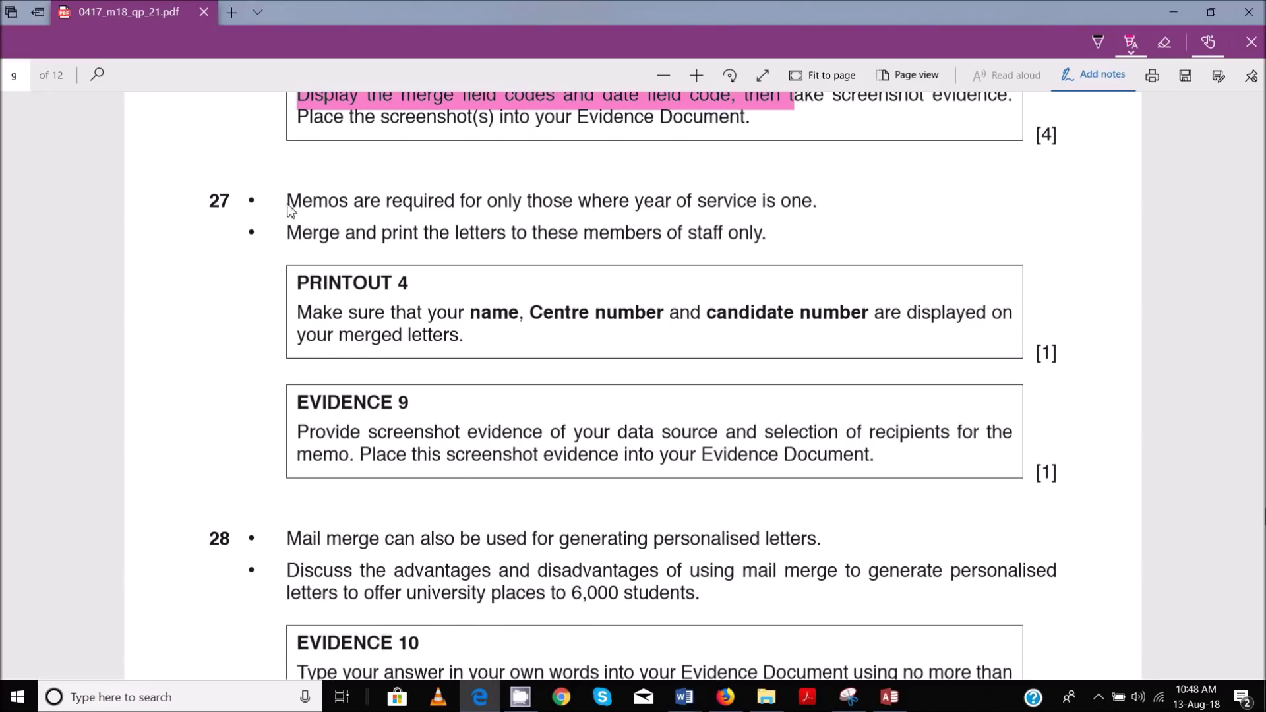
Highlight the PRINTOUT 4 instructions and both lines of item 27 in pink on the exam paper
left_click_drag(297, 275, 494, 347)
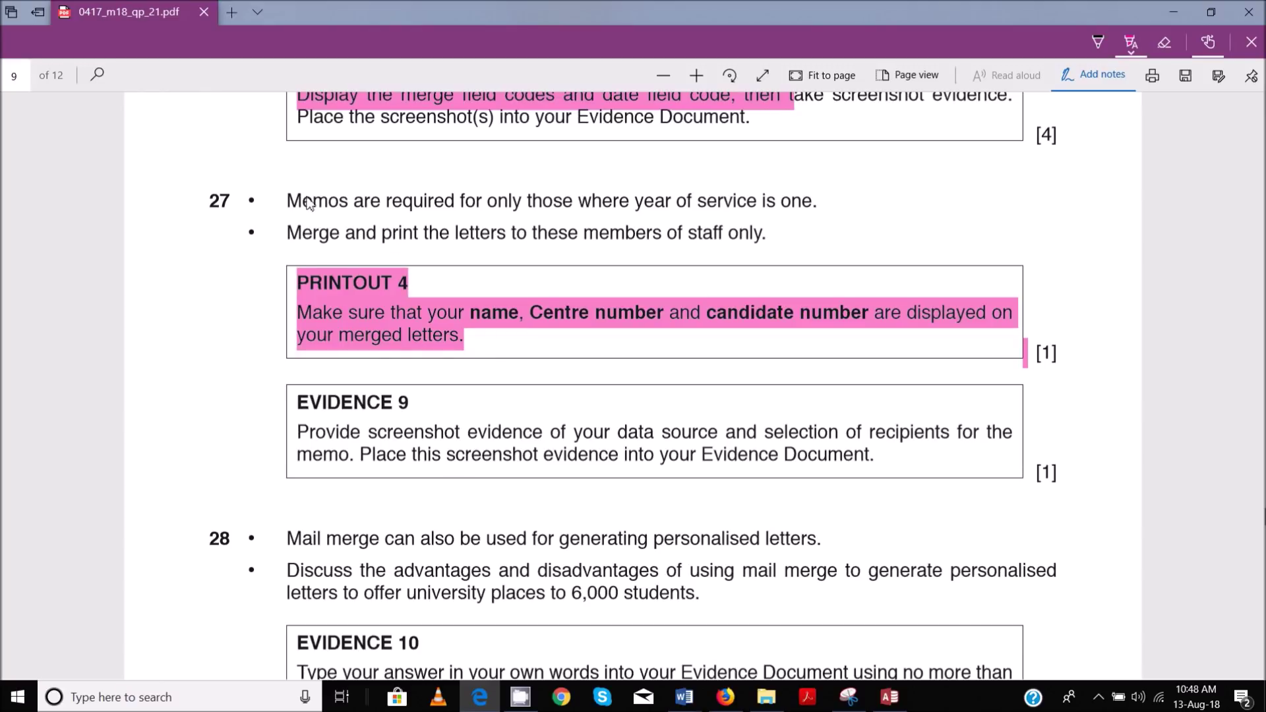
left_click_drag(288, 201, 817, 202)
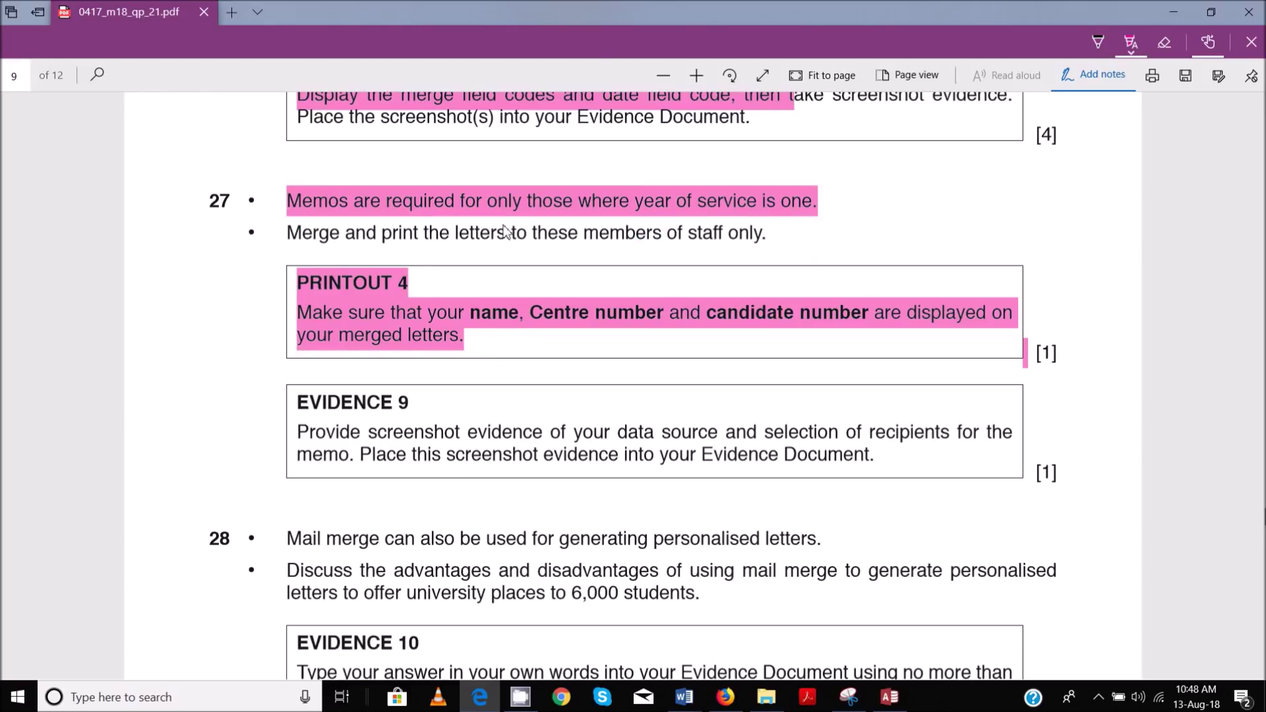
mouse_move(287, 238)
left_mouse_down()
mouse_move(738, 255)
mouse_move(767, 244)
left_mouse_up()
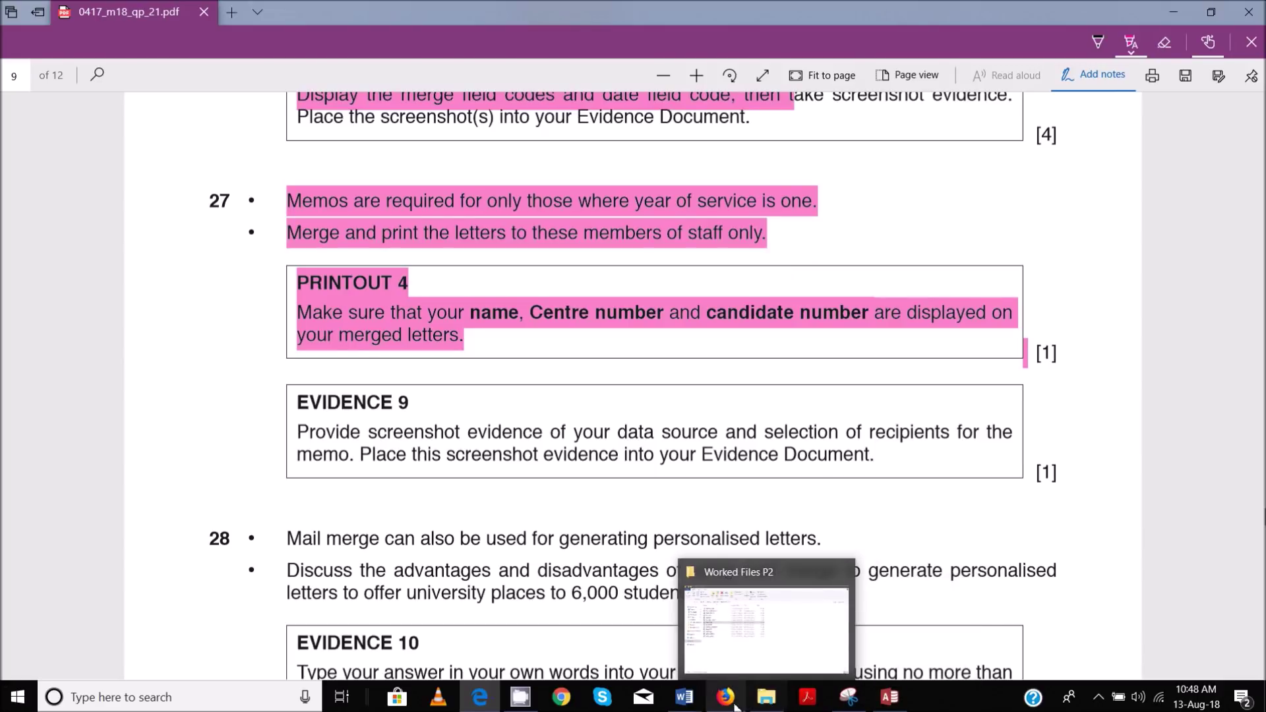
mouse_move(717, 705)
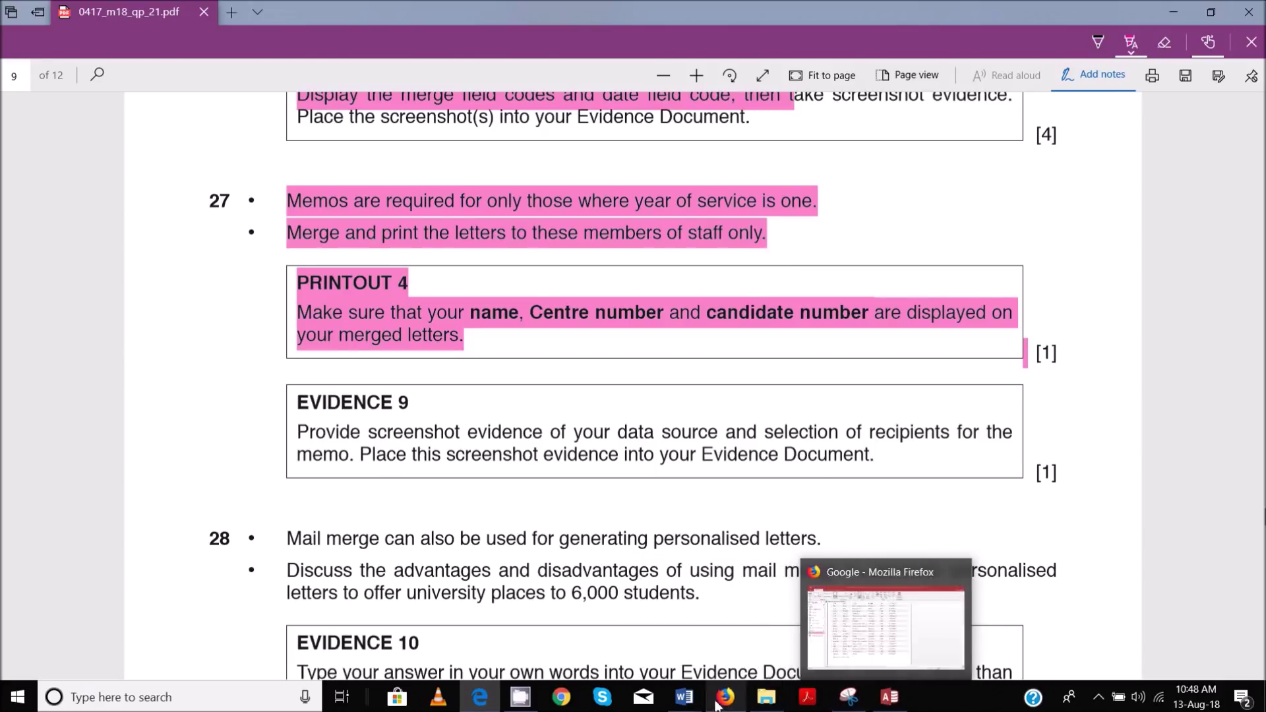
Reopen 1803MEMO's Mail Merge Recipients and Query Options side by side, then bring up Snipping Tool
left_click(656, 656)
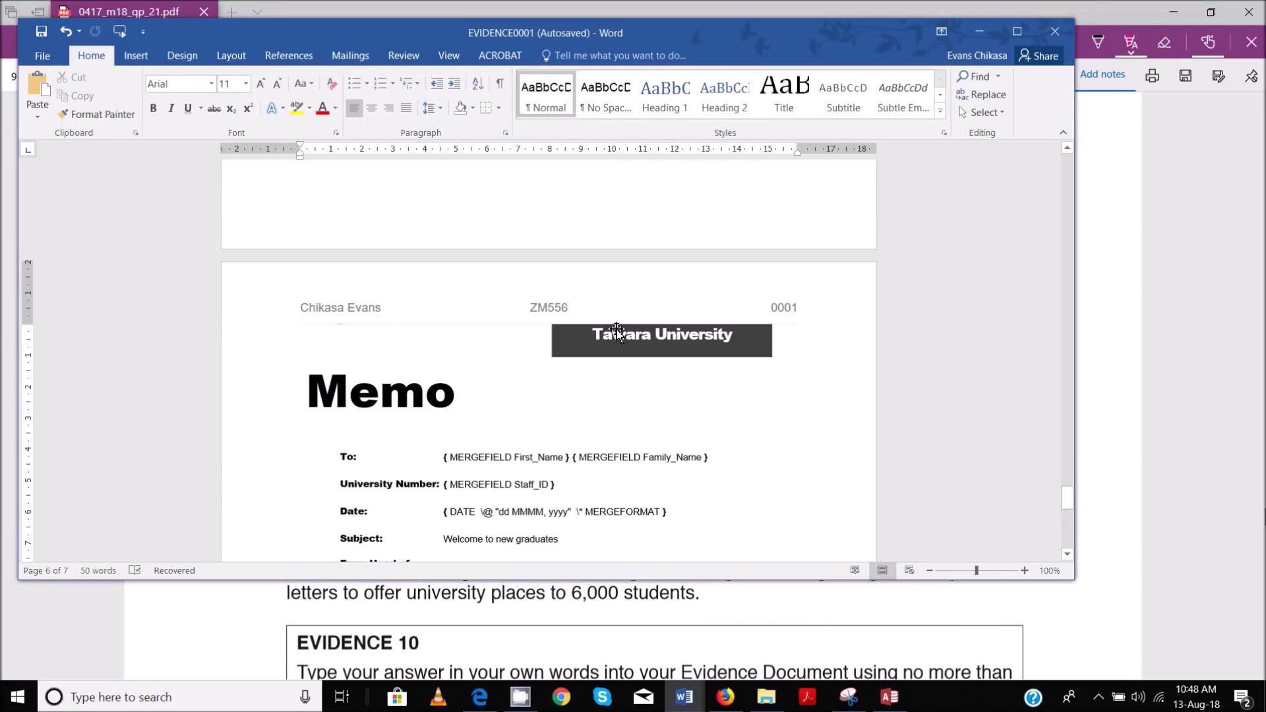
mouse_move(685, 698)
left_click(768, 641)
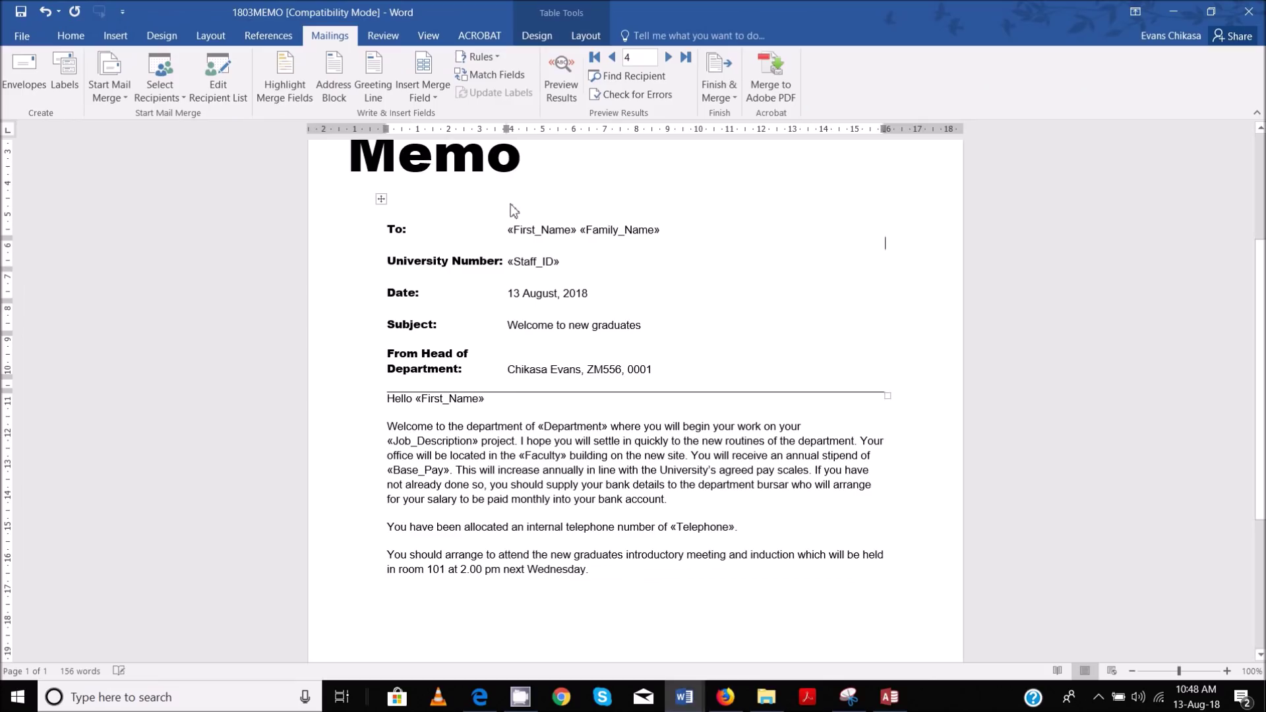
left_click(223, 96)
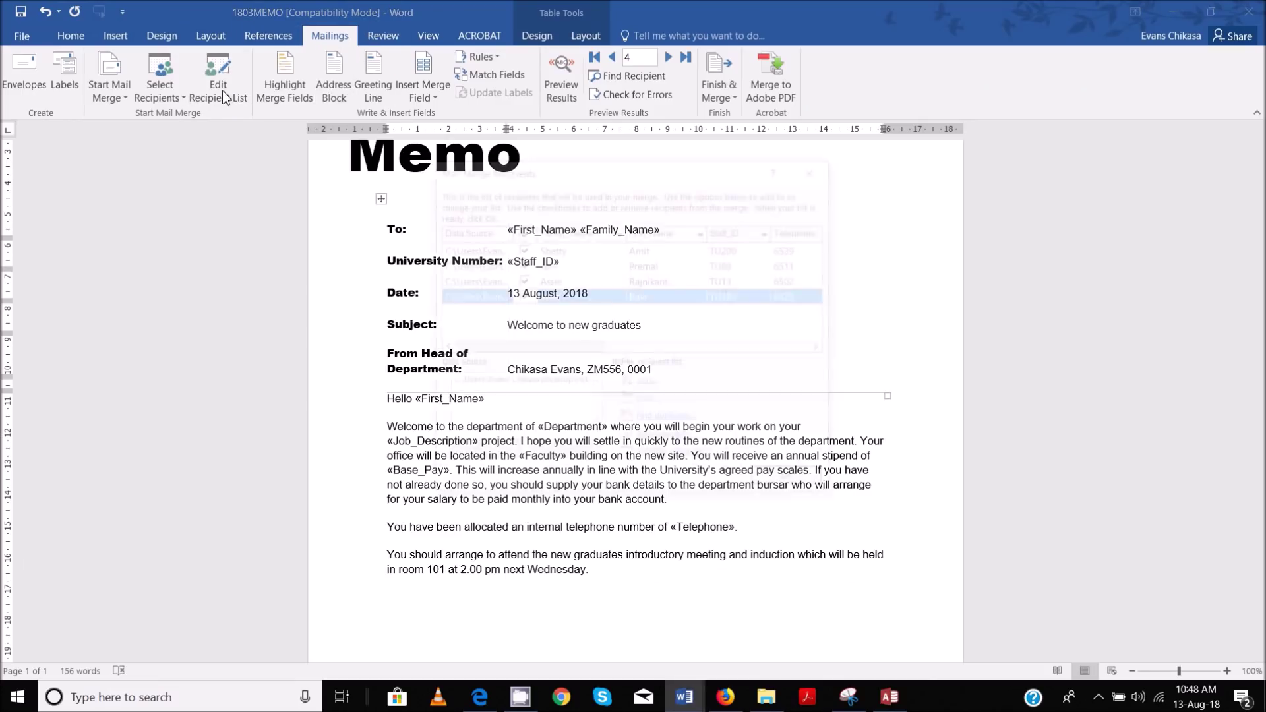
left_click_drag(575, 171, 228, 203)
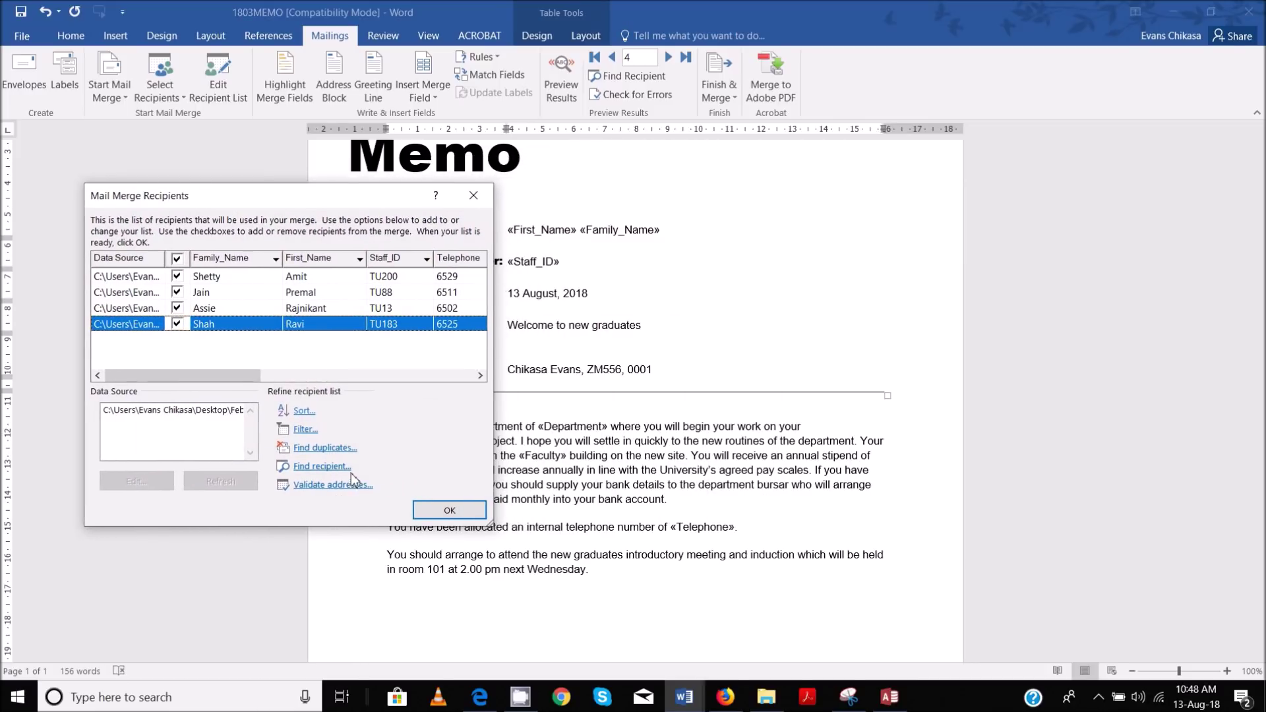
left_click(306, 429)
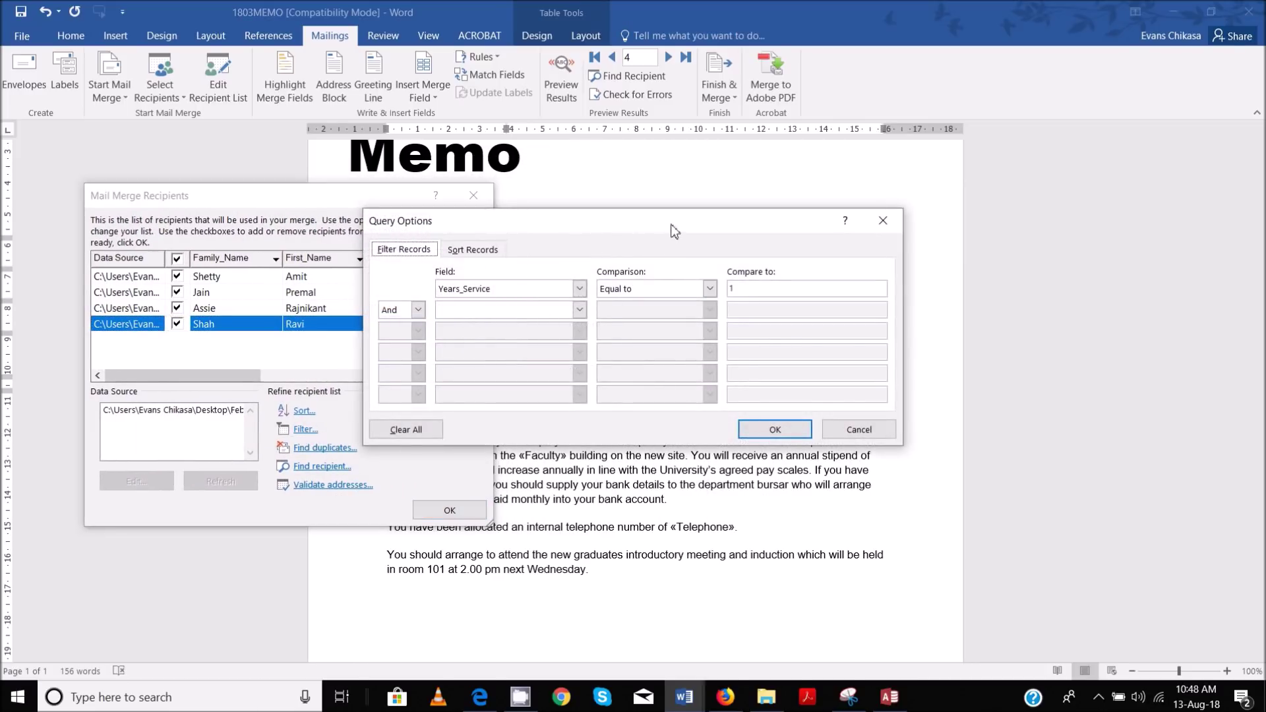
left_click_drag(672, 229, 816, 205)
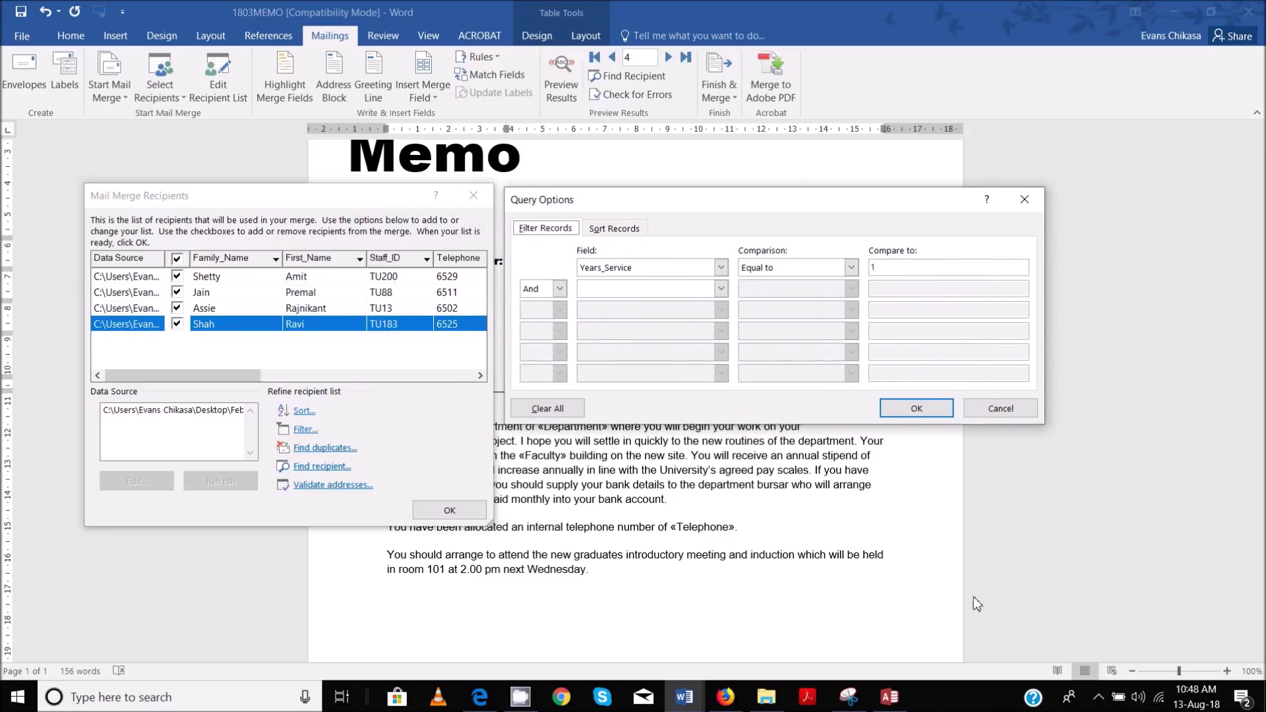
left_click(849, 700)
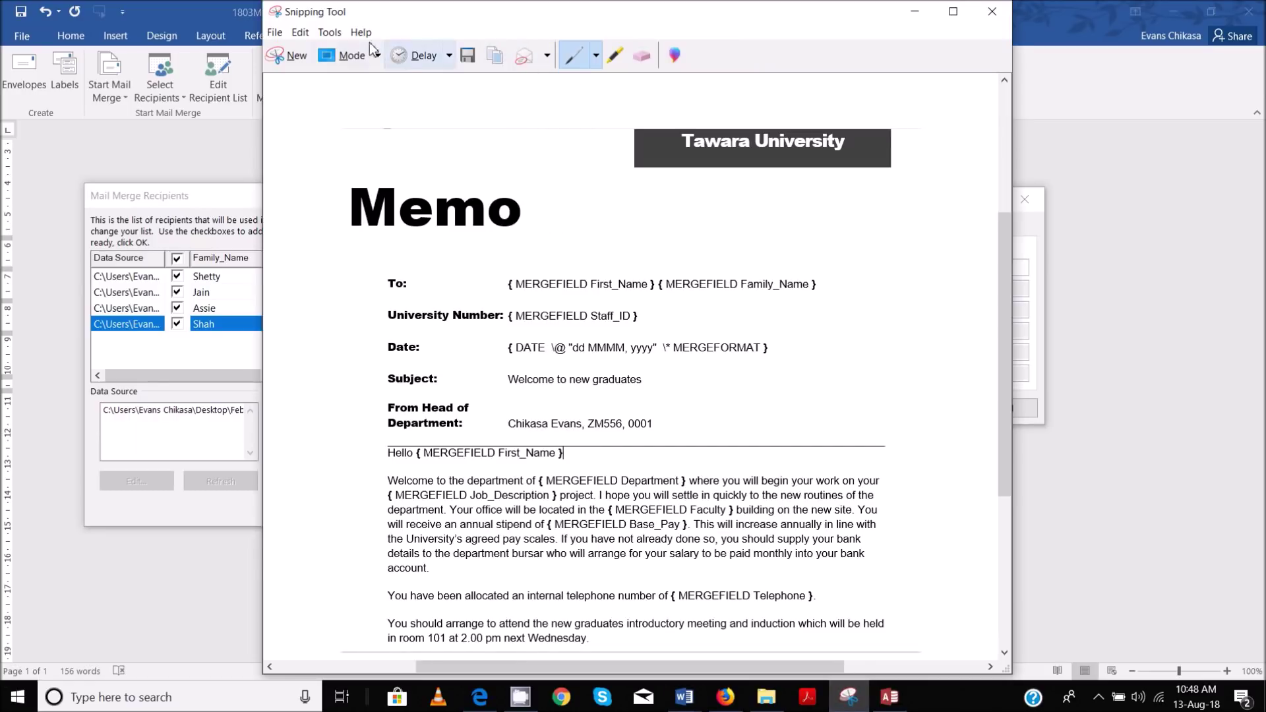
Take a new rectangular snip around the Mail Merge Recipients and Query Options dialogs
left_click(289, 55)
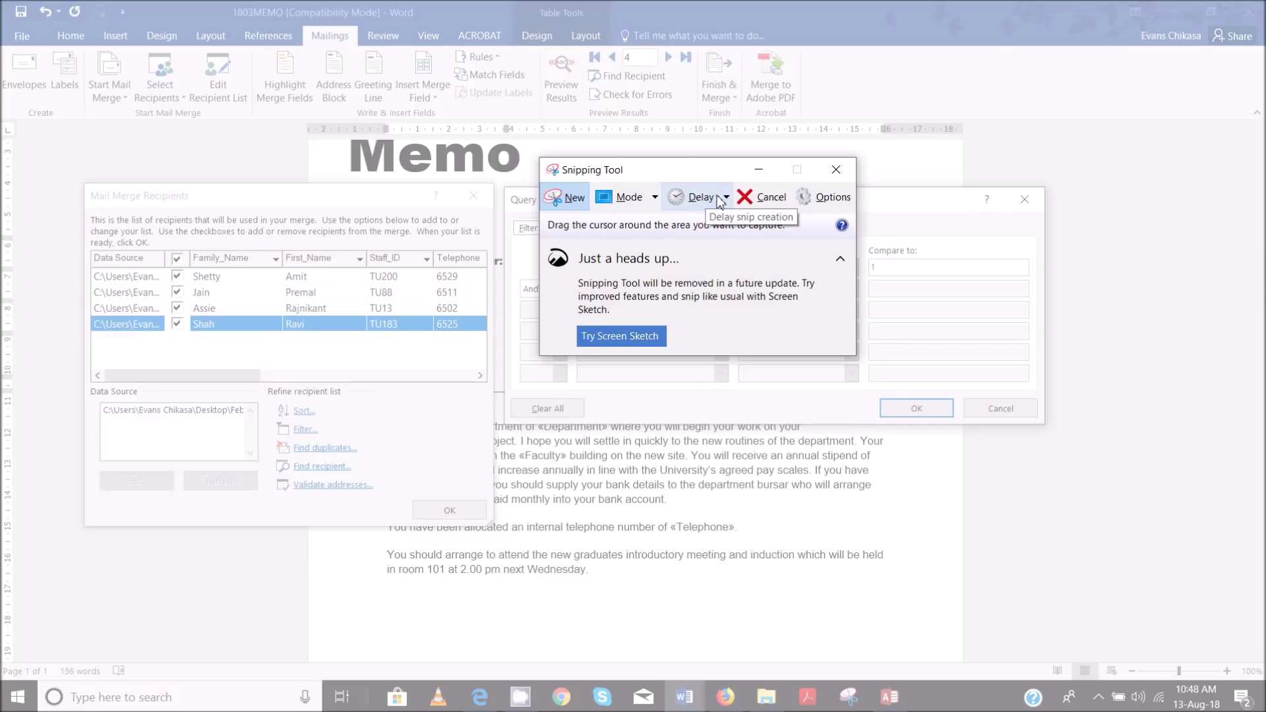
left_click(655, 197)
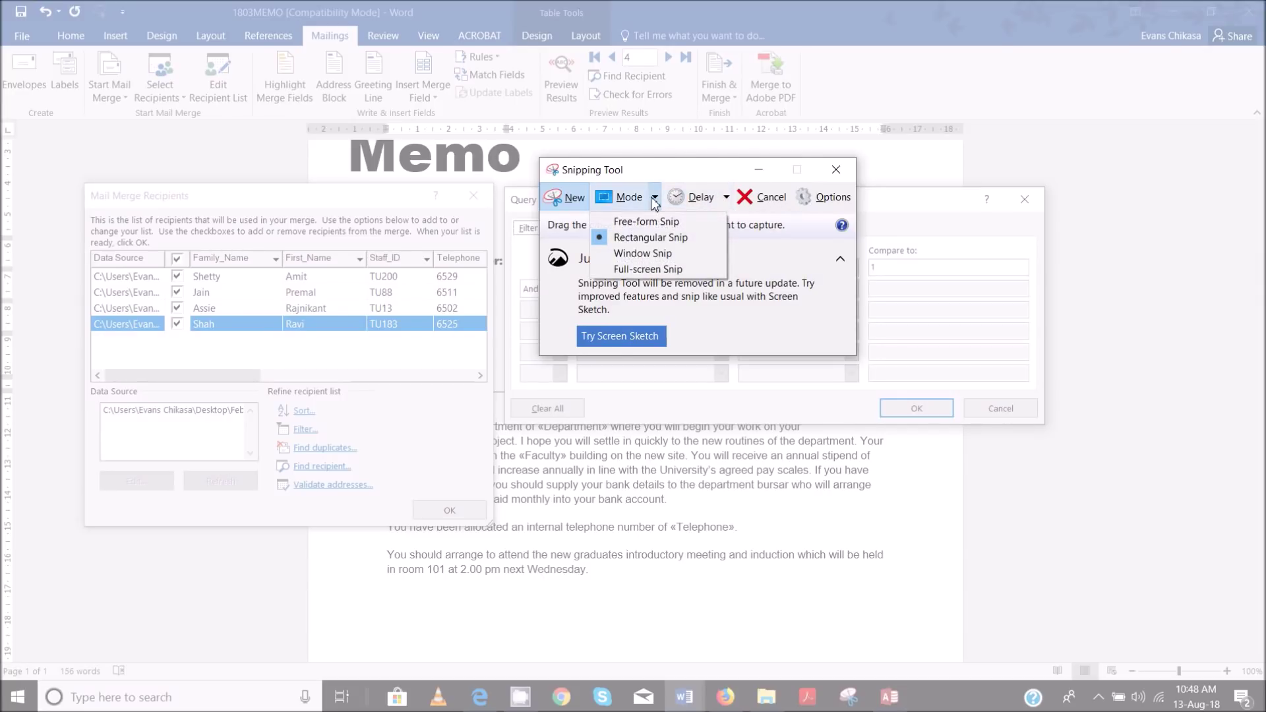
left_click(96, 191)
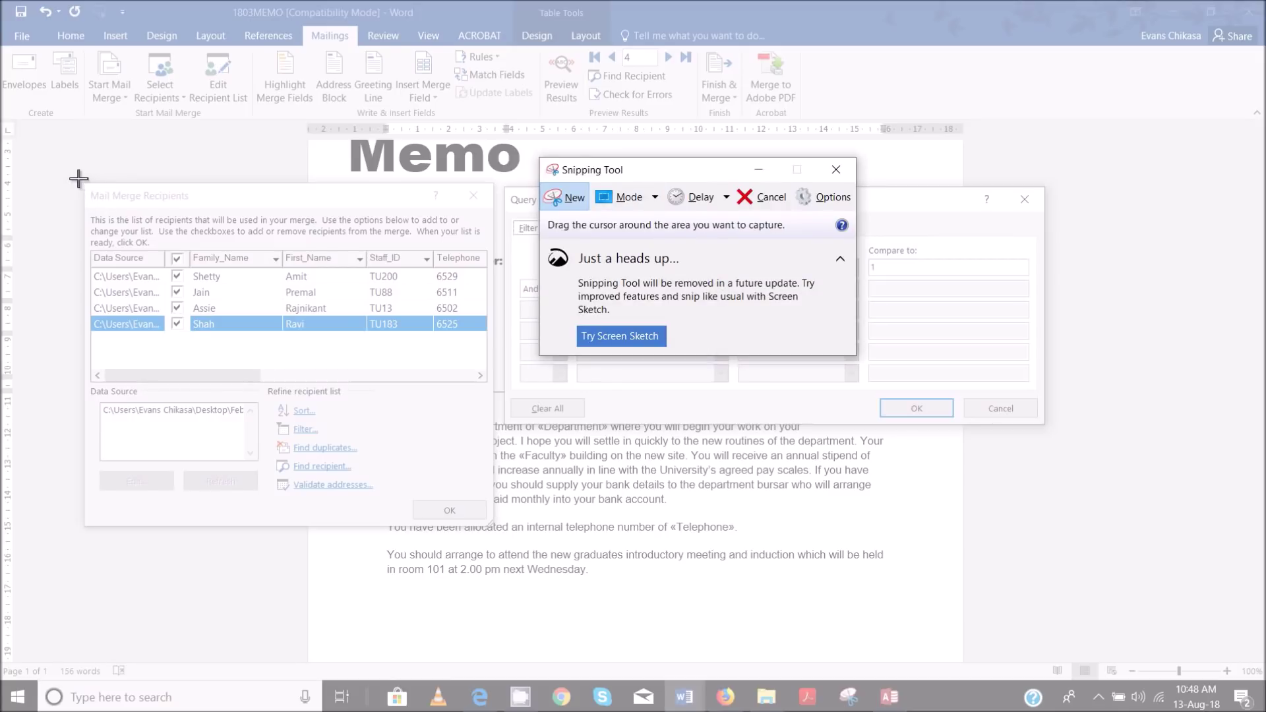
left_click_drag(76, 176, 1045, 533)
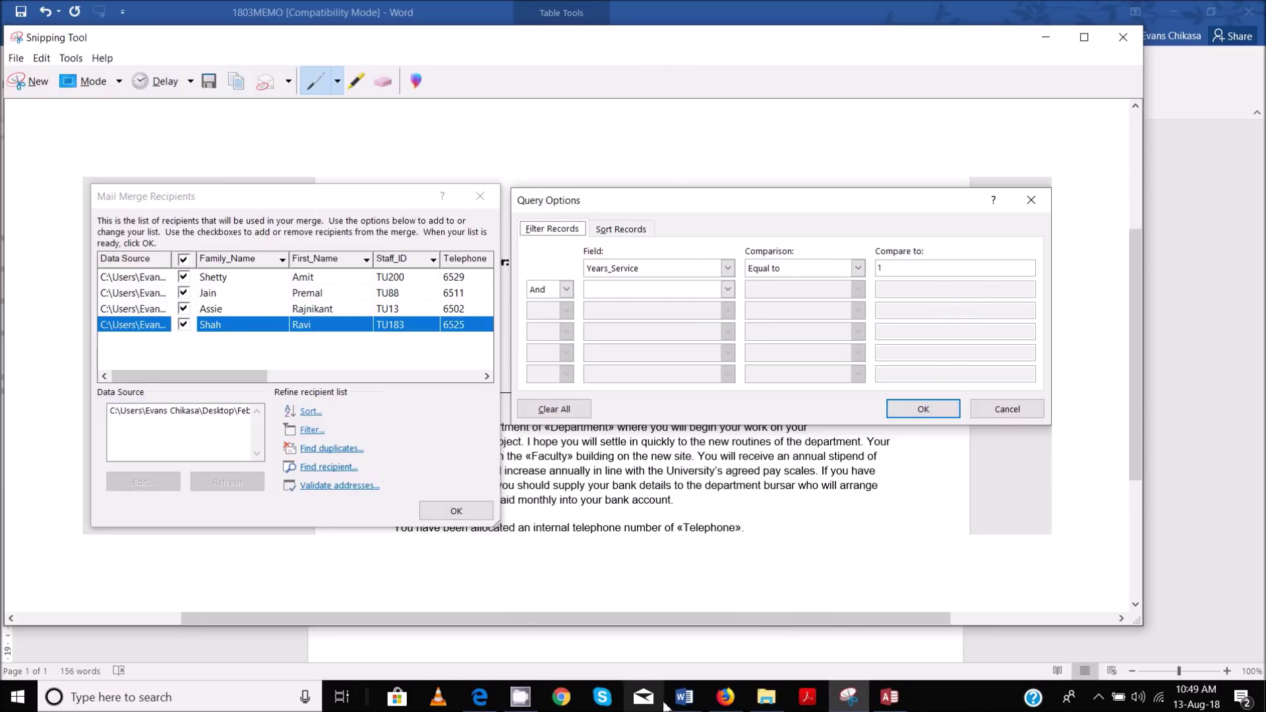
Accept the Years_Service equal to 1 filter and close the Mail Merge Recipients list
mouse_move(684, 698)
left_click(579, 571)
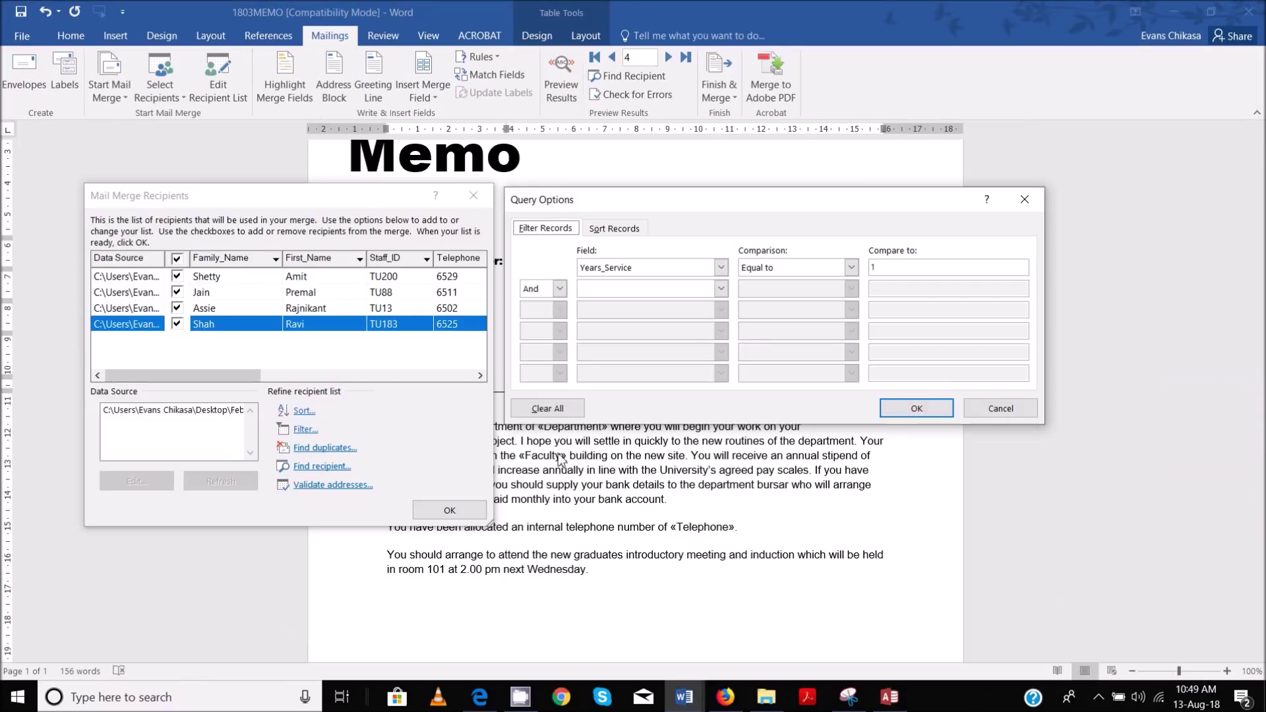
left_click(915, 408)
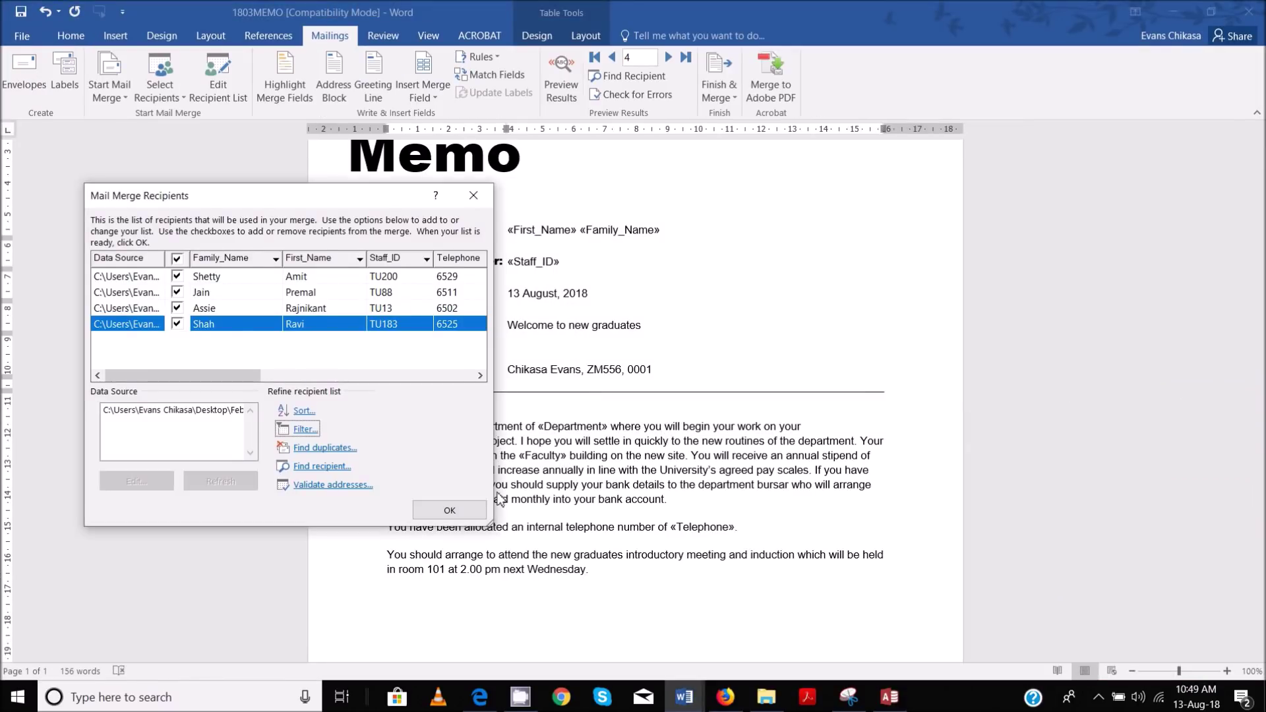
left_click(478, 509)
Paste the recipients screenshot into EVIDENCE0001 below Step 27 – Evidence 9
mouse_move(684, 697)
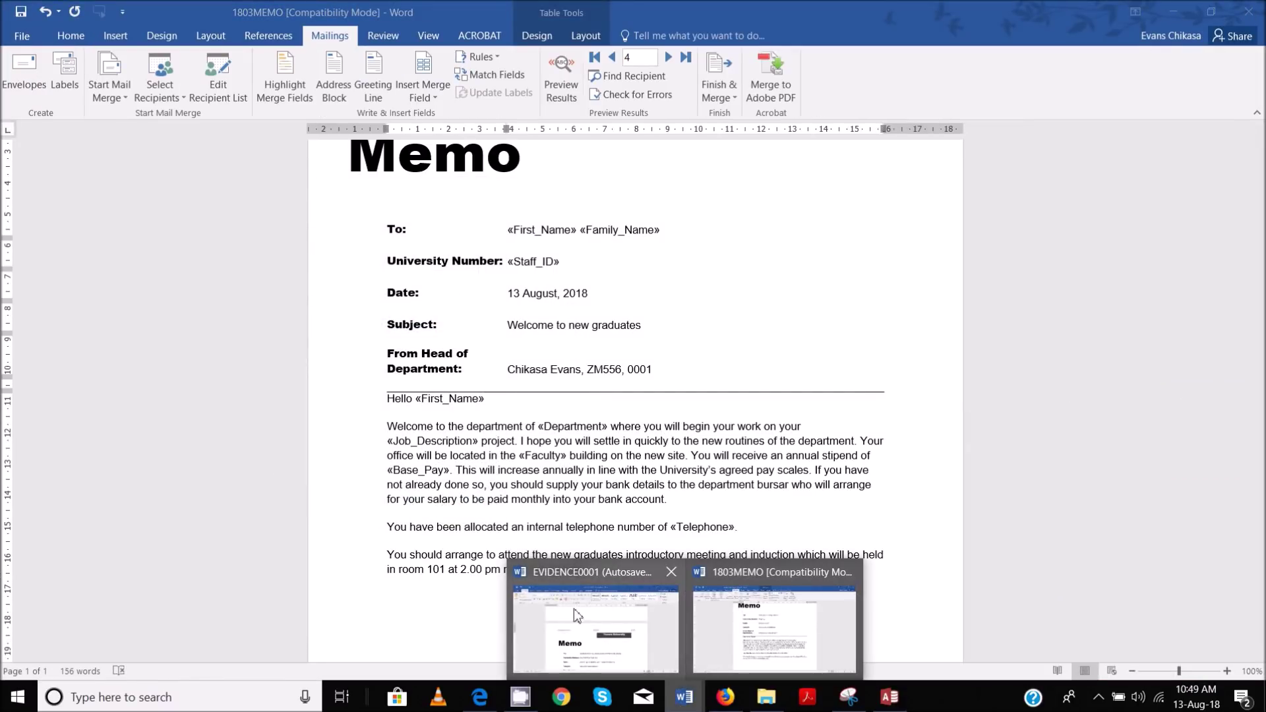
left_click(574, 608)
scroll(486, 336, "down", 5)
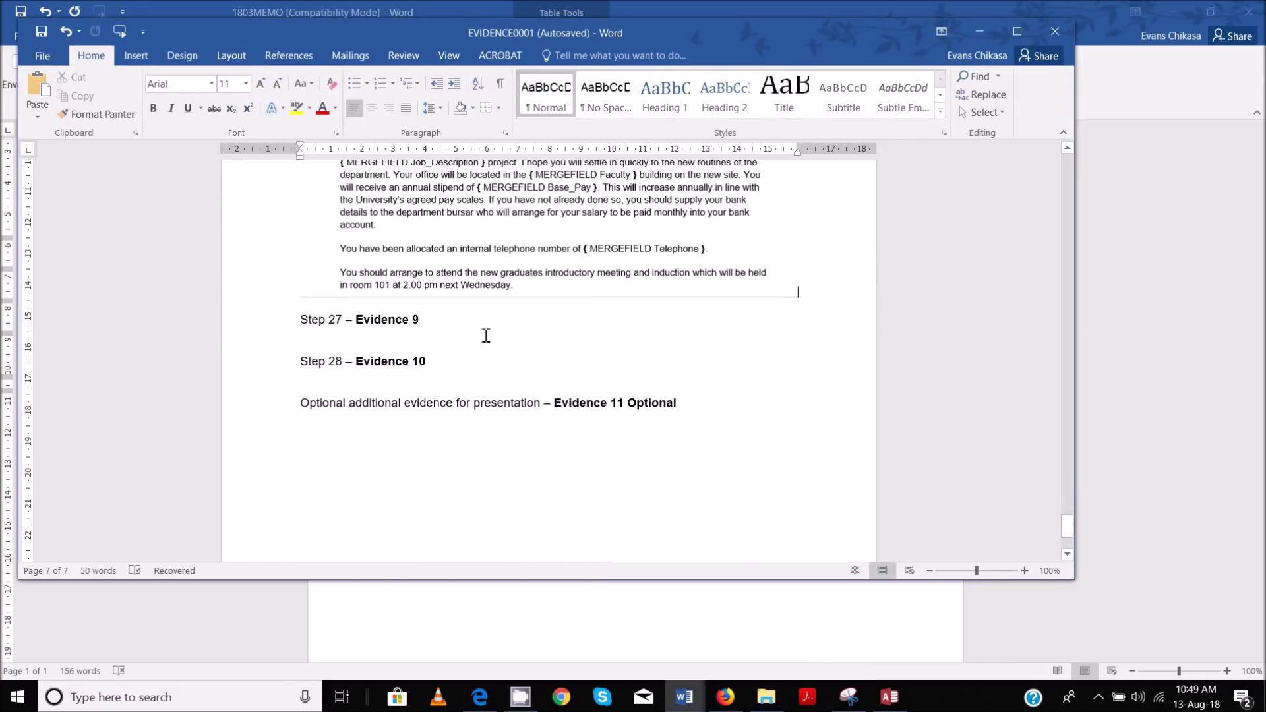
left_click(475, 331)
key("ctrl+v")
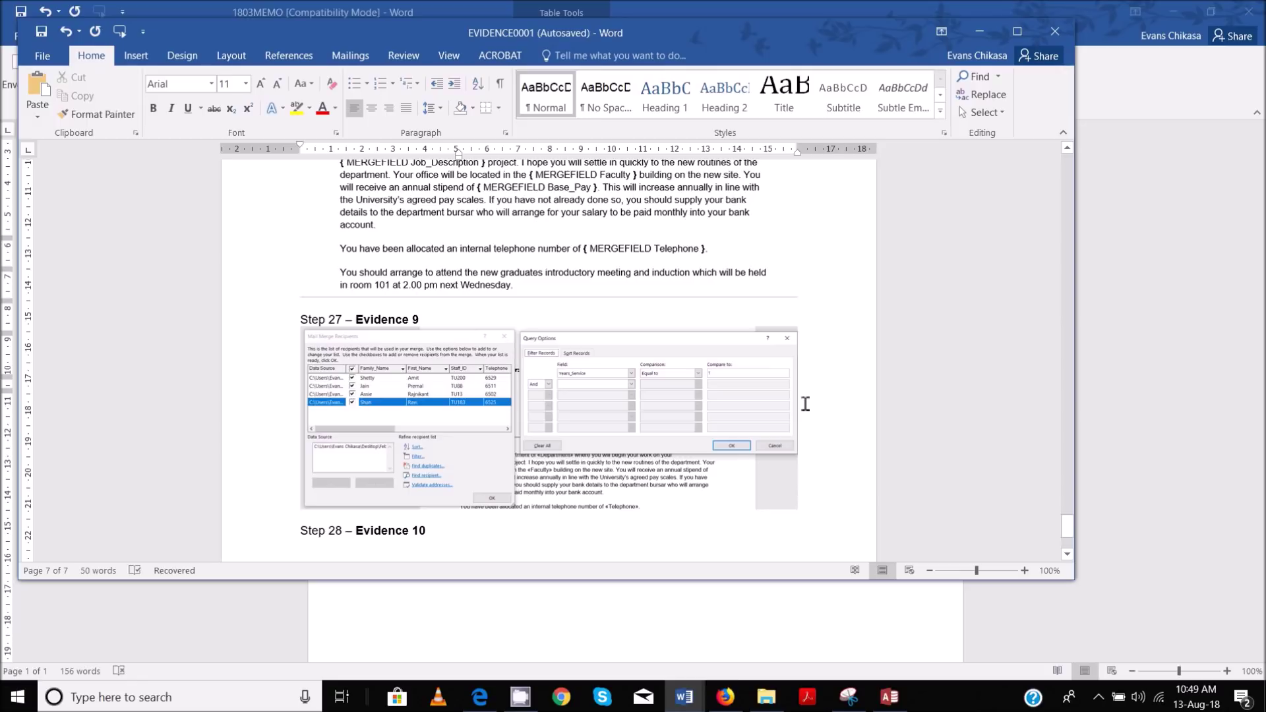
scroll(807, 404, "down", 4)
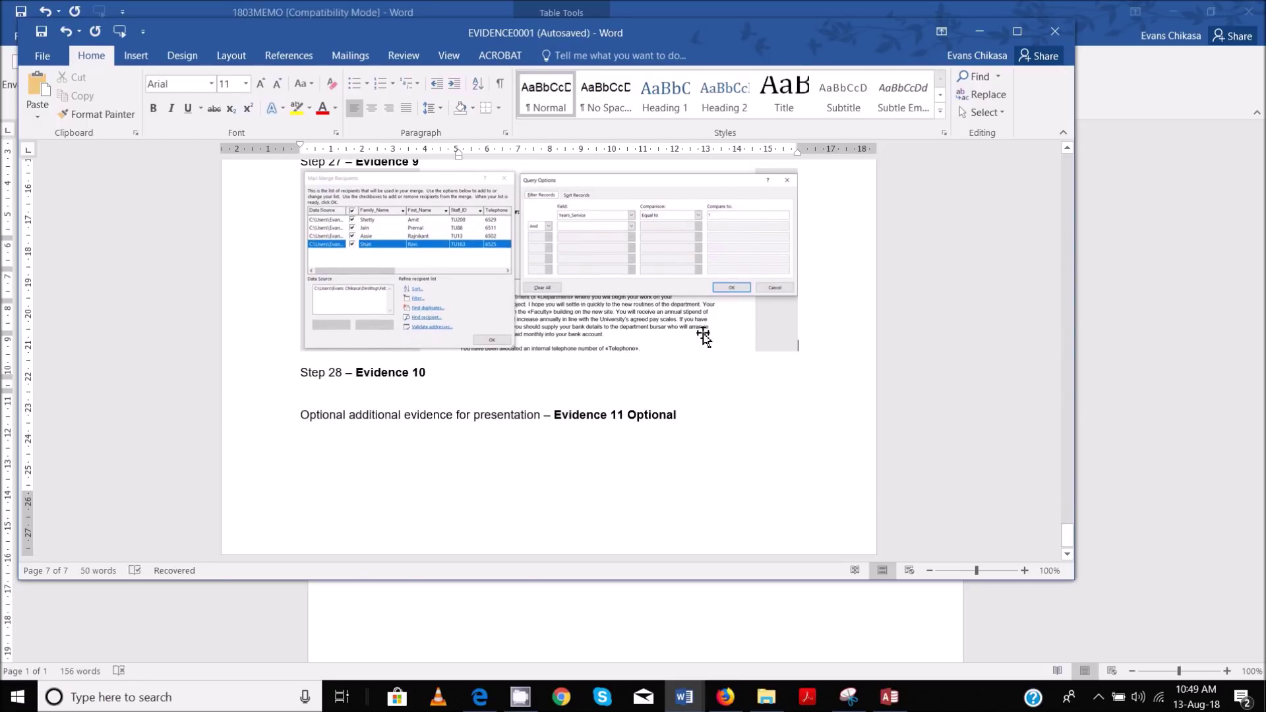
left_click(715, 305)
right_click(717, 302)
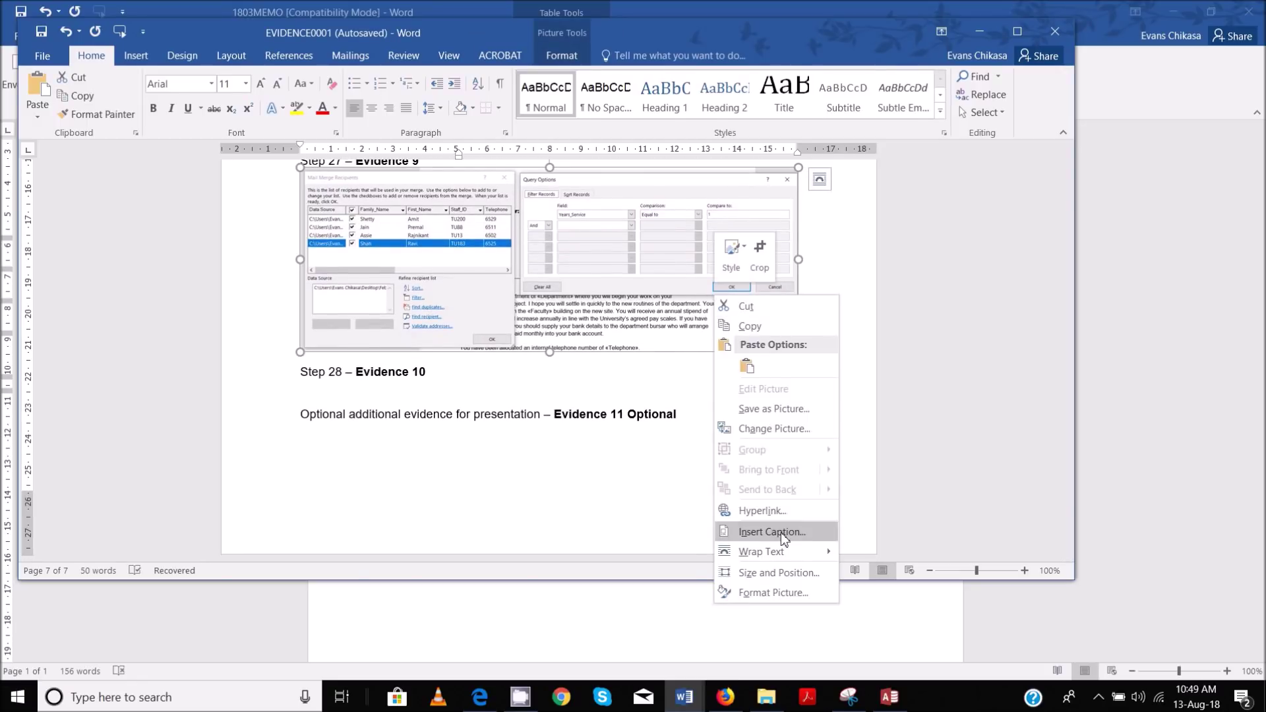
Enlarge the Evidence 9 screenshot slightly toward the lower right
mouse_move(810, 555)
left_click(686, 276)
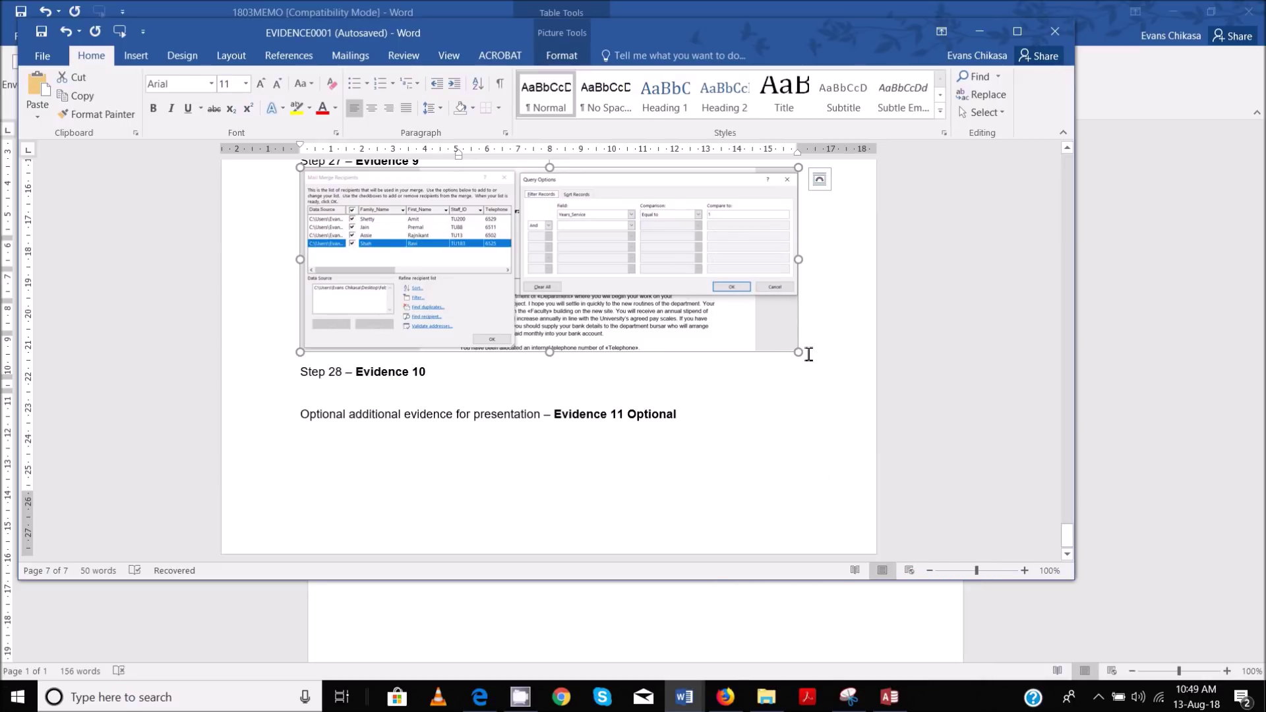
left_click_drag(800, 354, 813, 380)
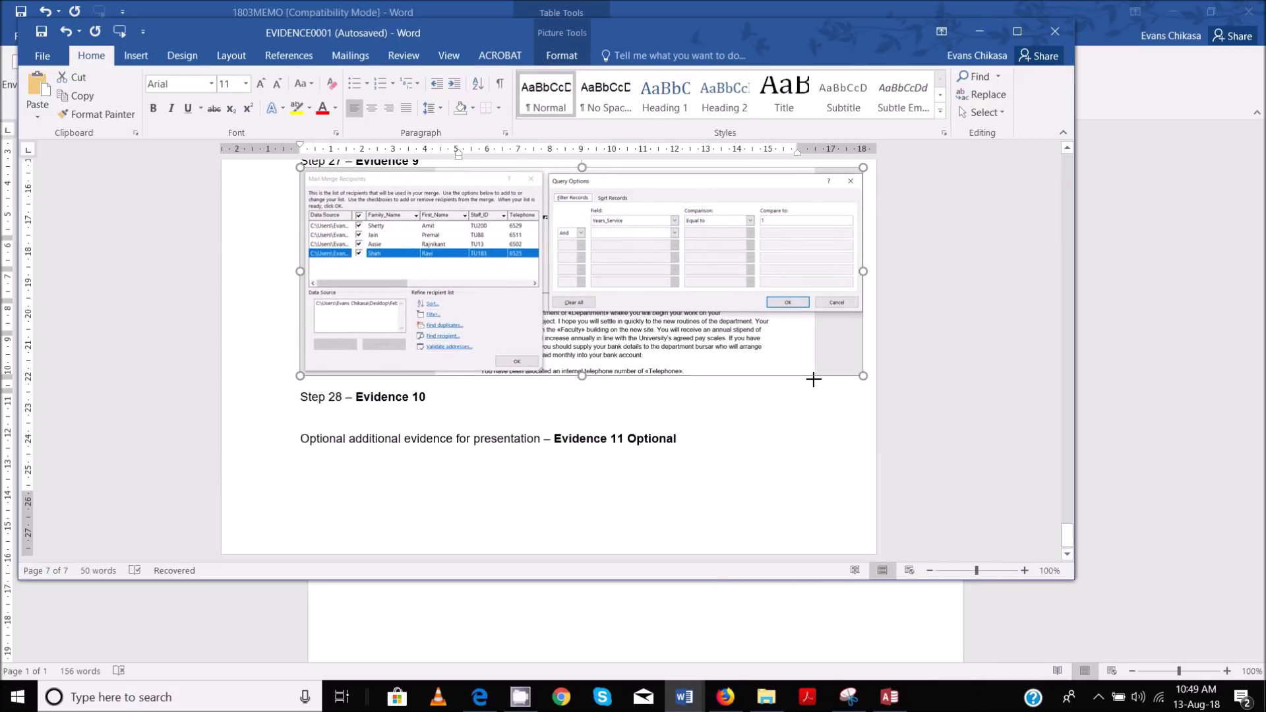
Set the screenshot's wrapping to Behind Text, then Square, and widen it toward the left margin
right_click(440, 298)
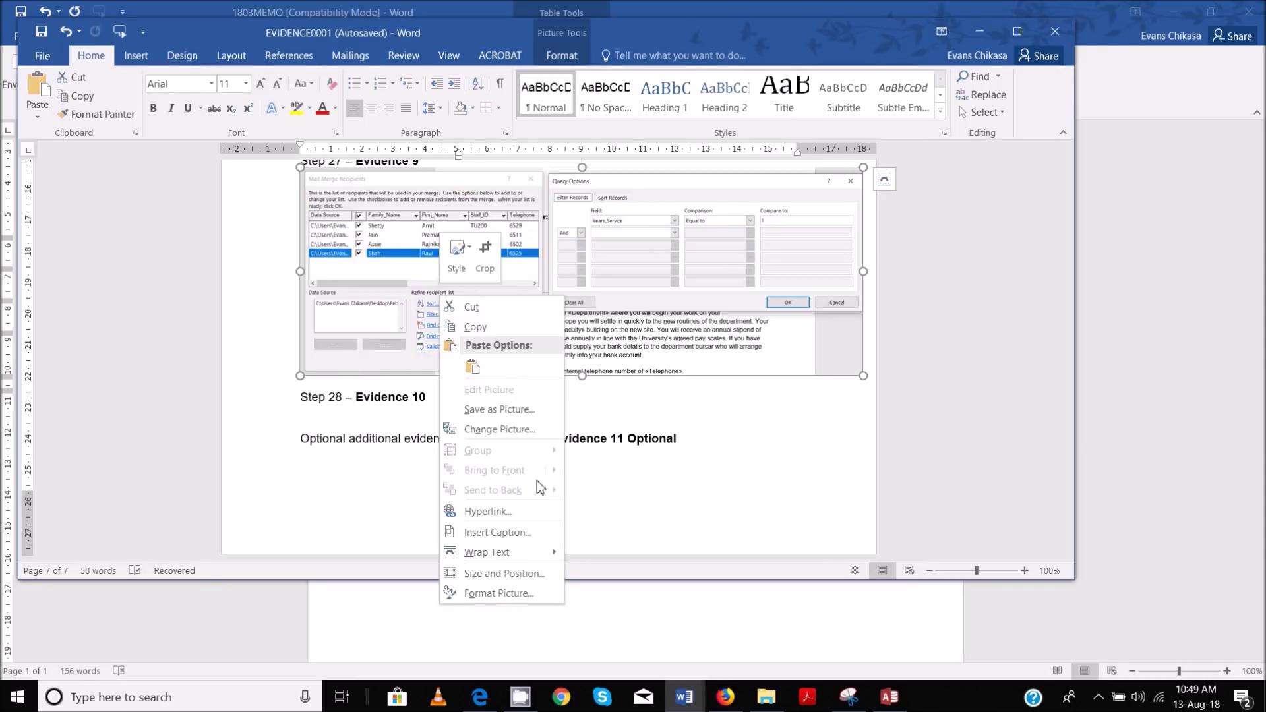
mouse_move(501, 552)
left_click(619, 547)
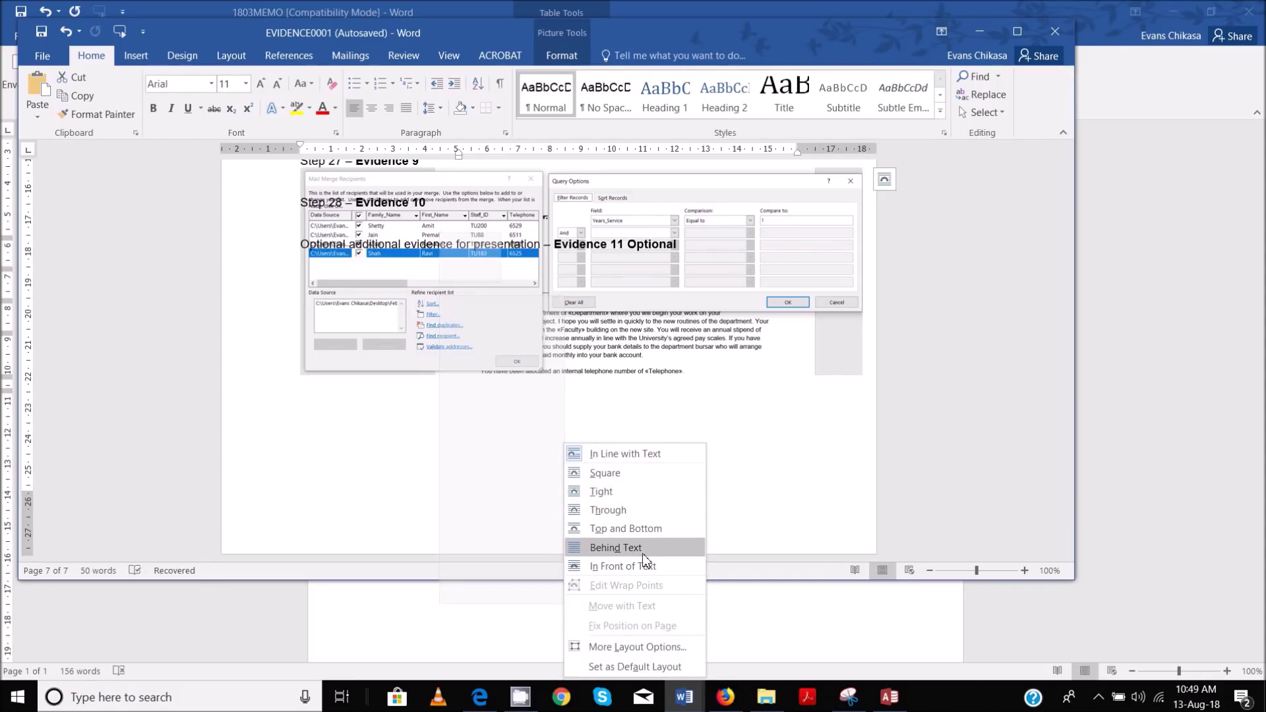
left_click(654, 471)
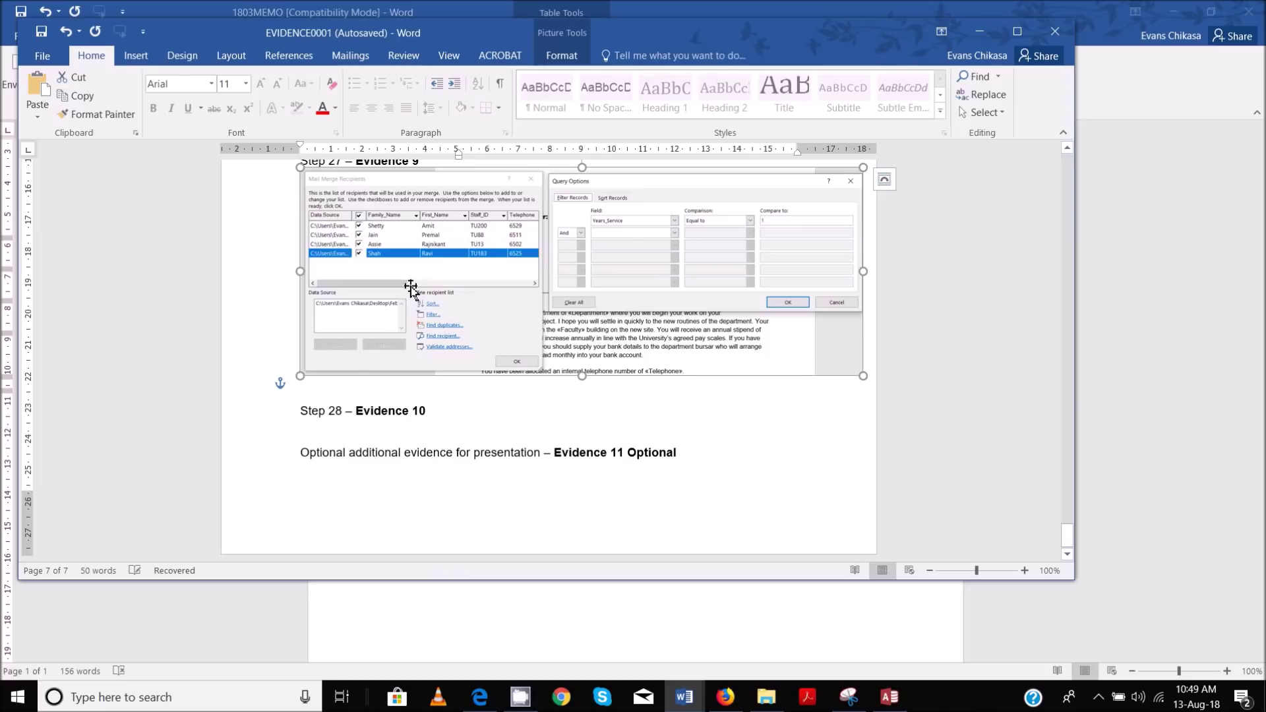
left_click_drag(300, 376, 250, 397)
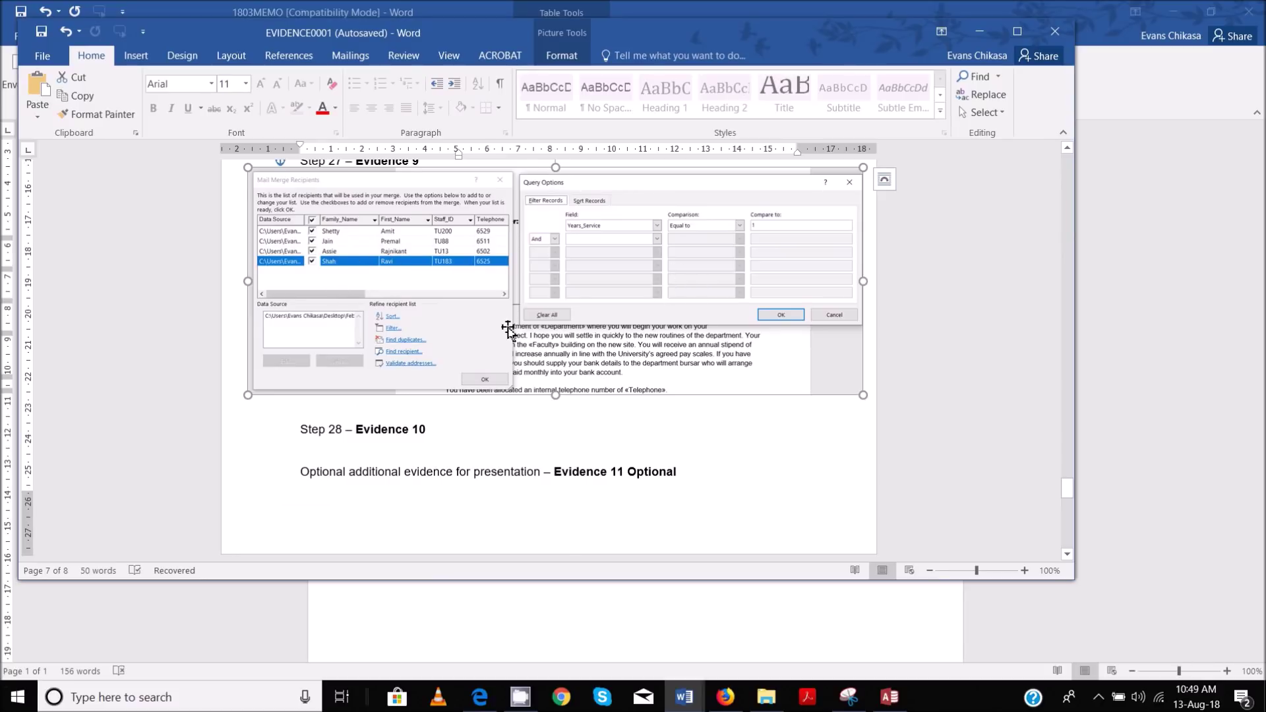
scroll(505, 327, "up", 1)
mouse_move(732, 706)
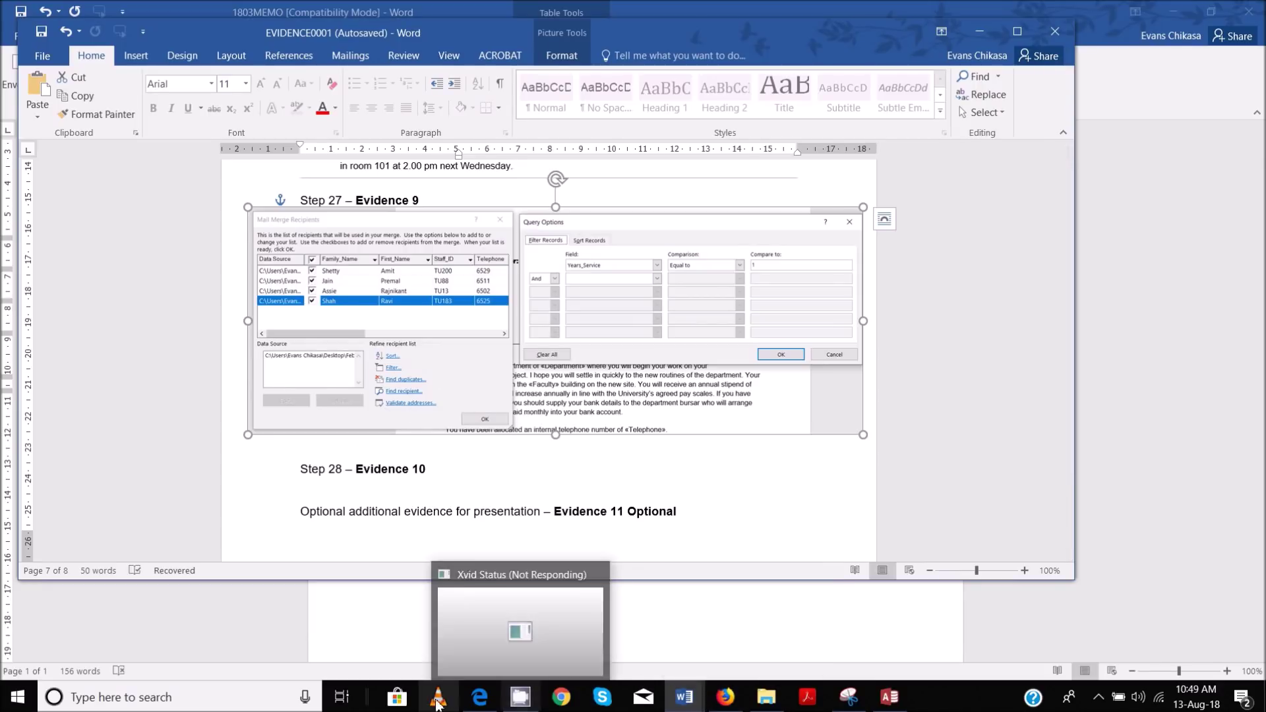
mouse_move(475, 701)
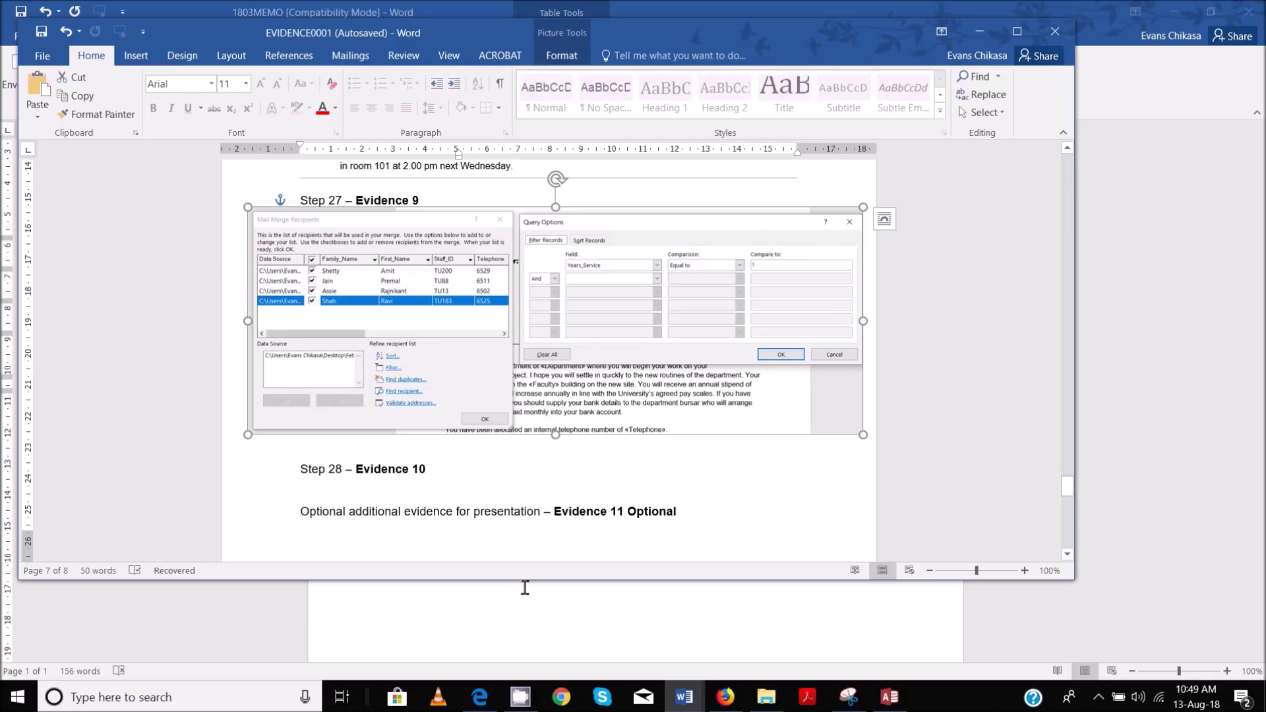
Highlight the Evidence 9 instructions in pink on the exam PDF
mouse_move(521, 697)
left_click(505, 627)
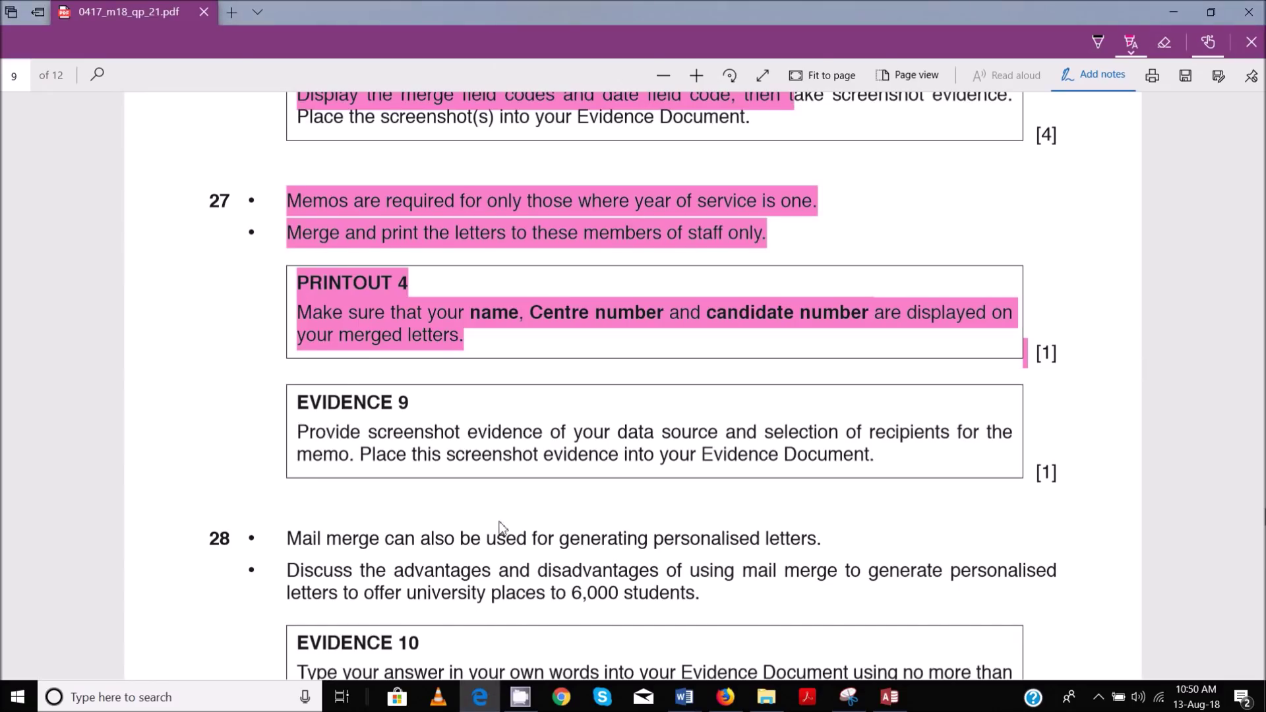
left_click_drag(310, 346, 837, 389)
Highlight Task 28's mail merge question, the Evidence 10 word limit and its 4 marks in pink
scroll(731, 465, "down", 3)
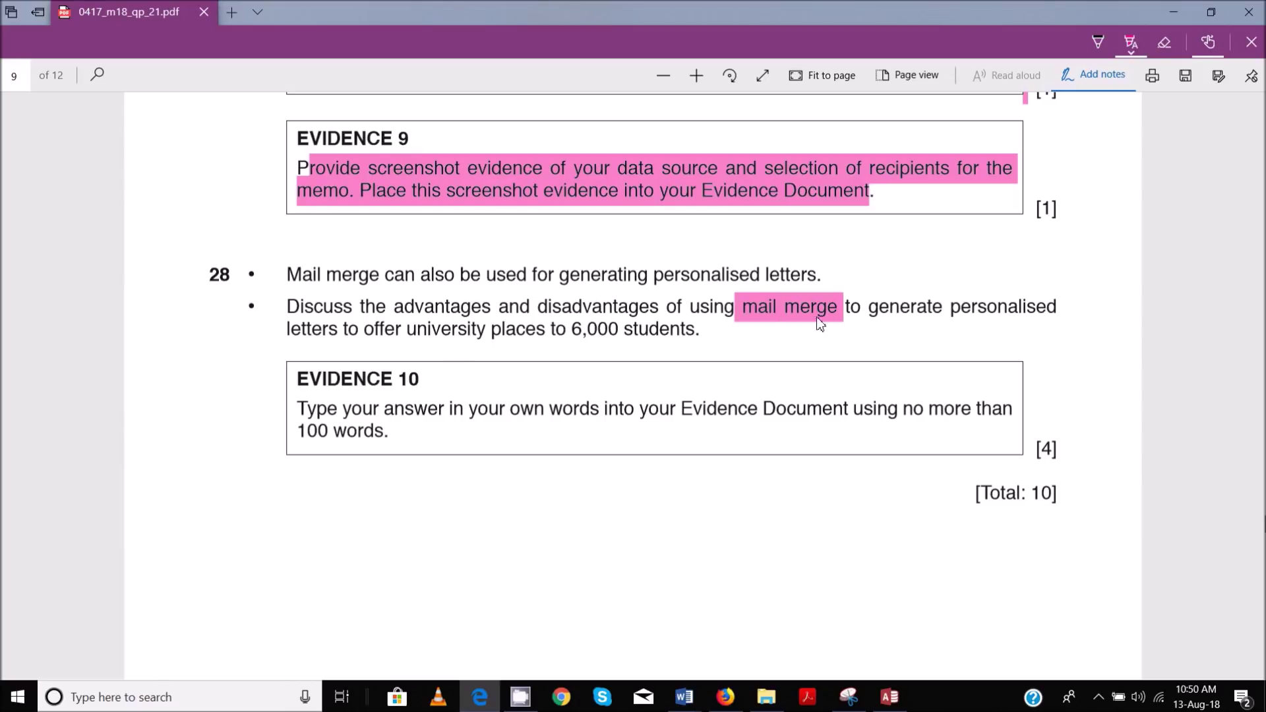
left_click_drag(820, 322, 948, 327)
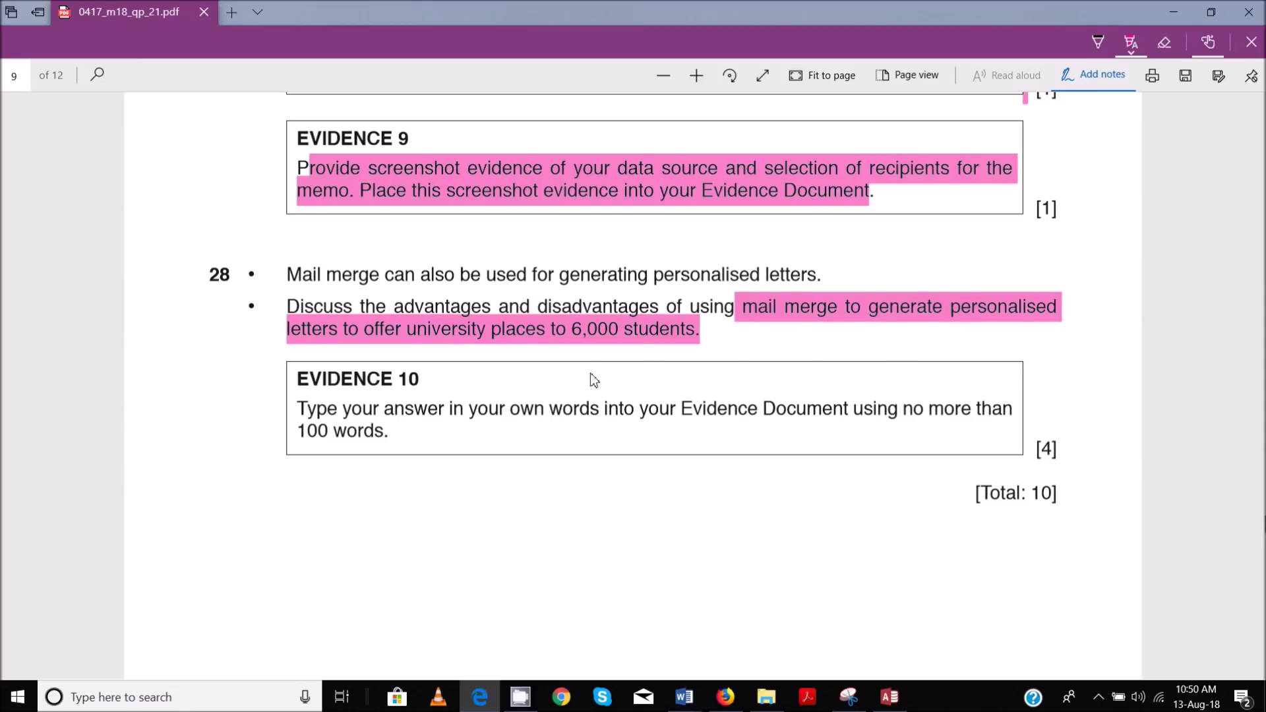
left_click_drag(331, 411, 486, 440)
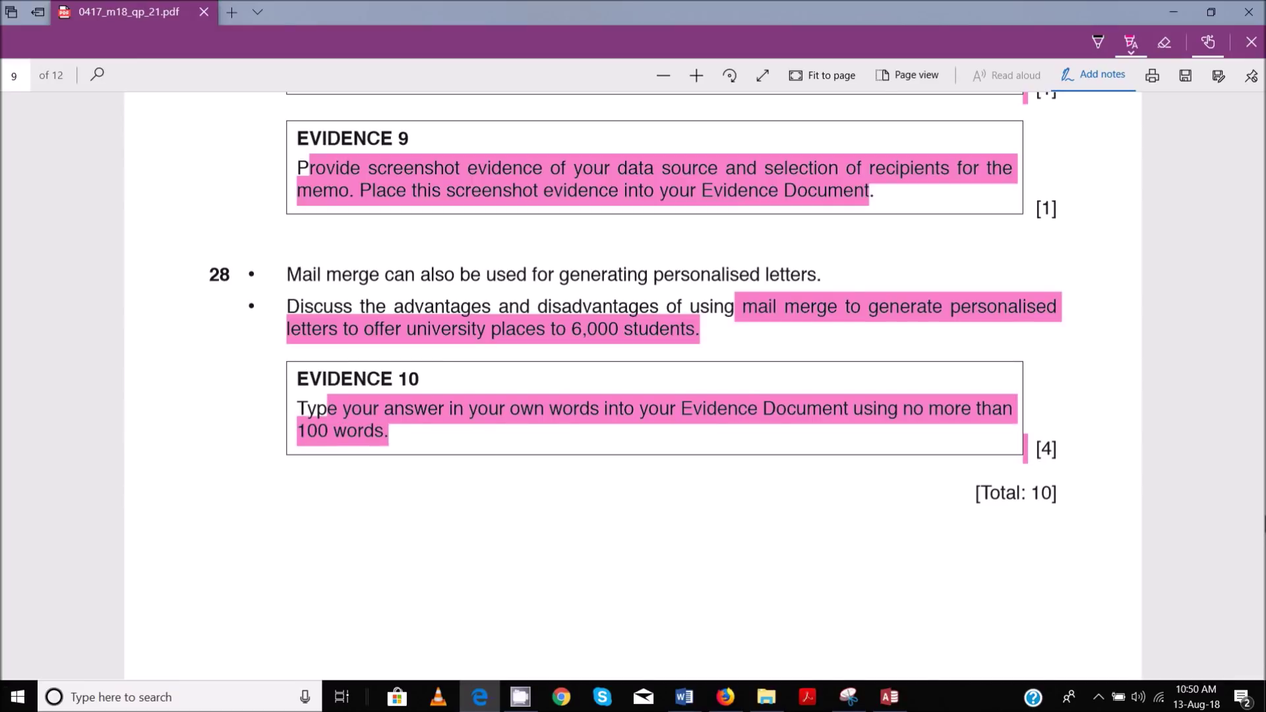
mouse_move(685, 697)
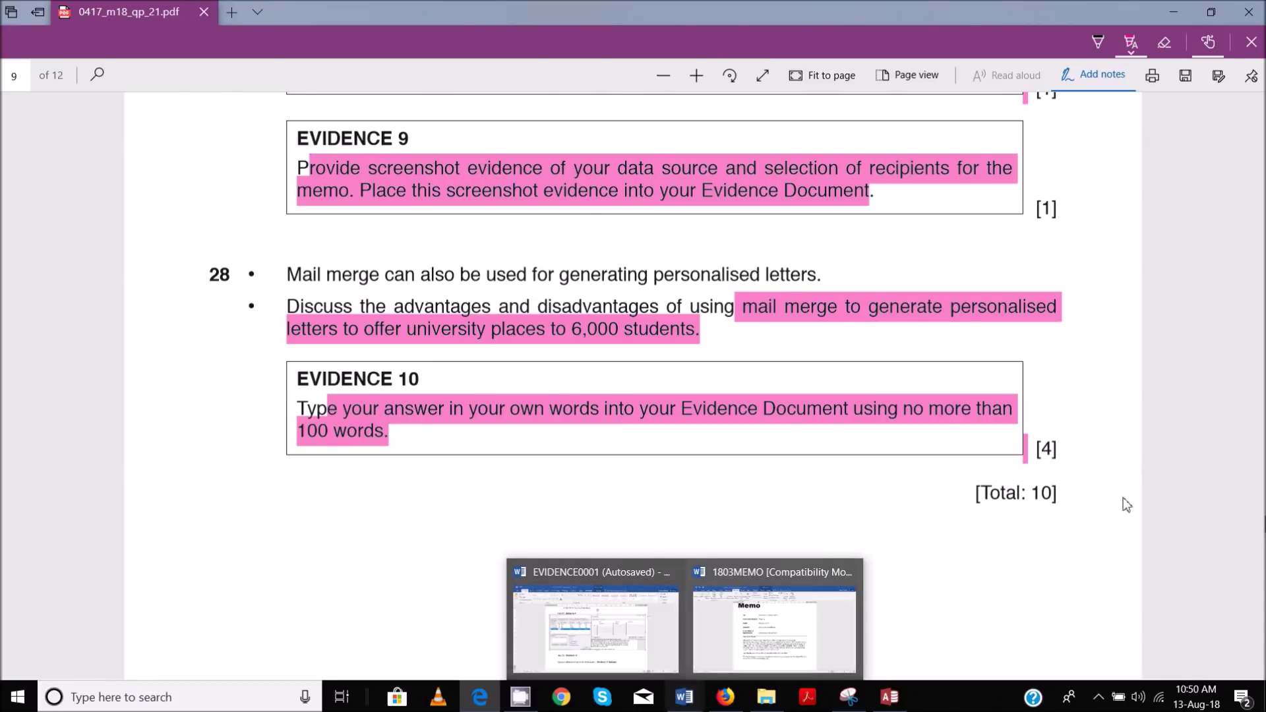
left_click_drag(1037, 448, 1073, 457)
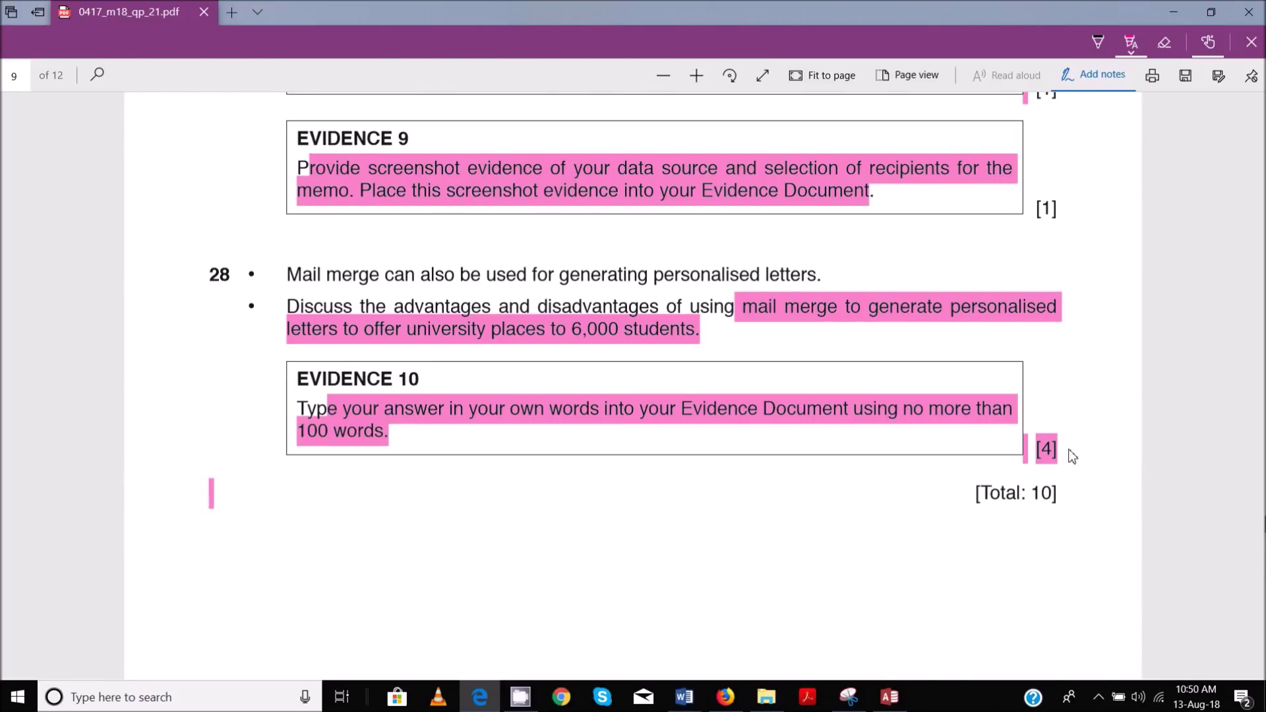
mouse_move(711, 692)
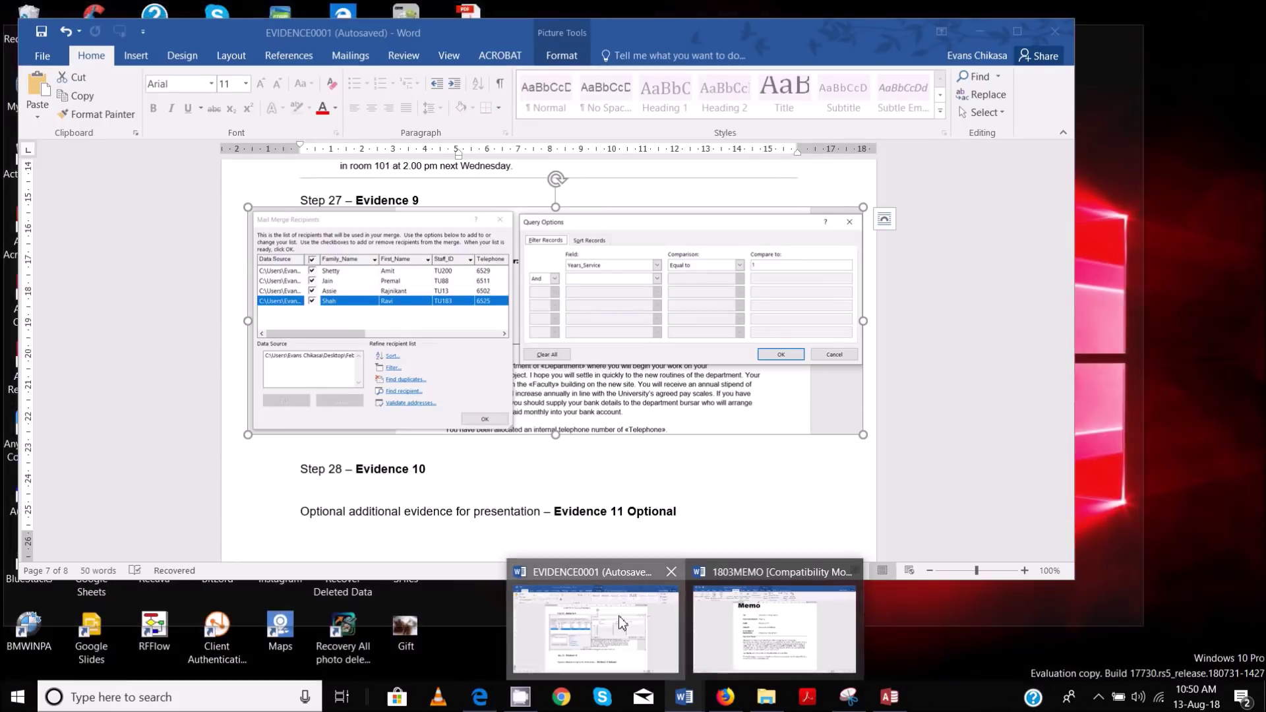
left_click(620, 623)
Begin the Evidence 10 answer: mail merge avoids typing 6000 individual letters
scroll(477, 522, "down", 3)
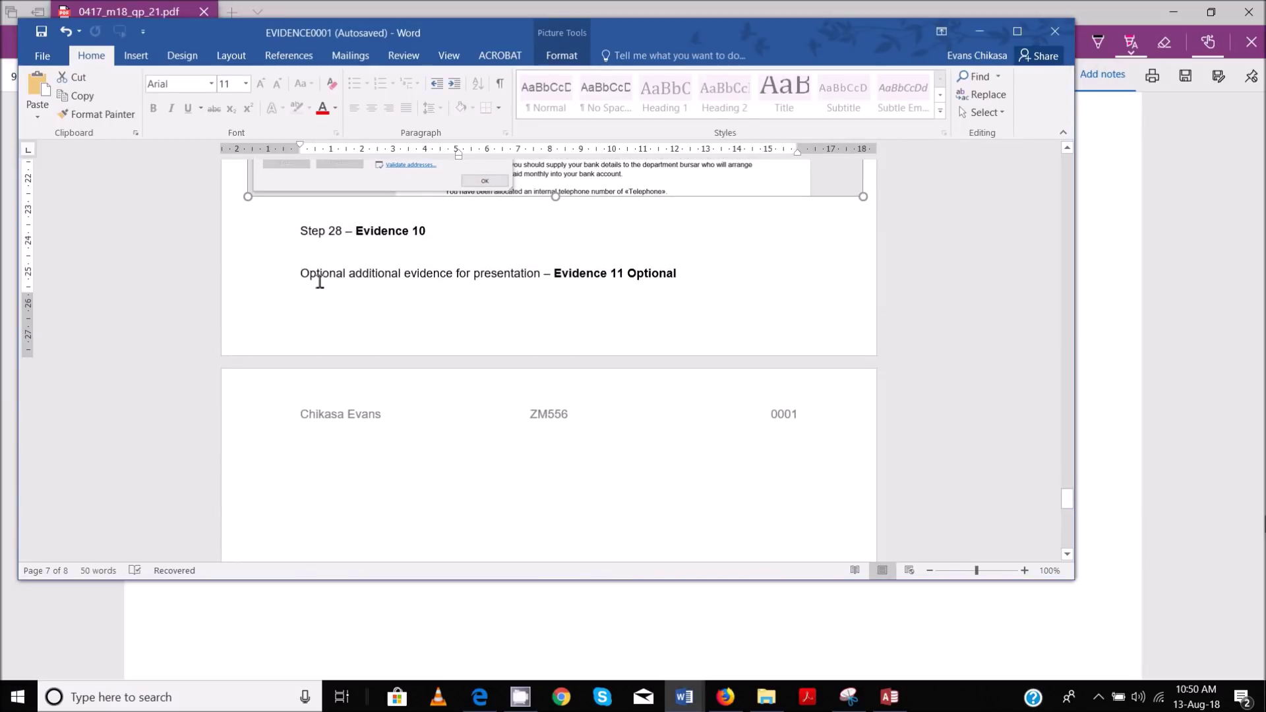
left_click(377, 248)
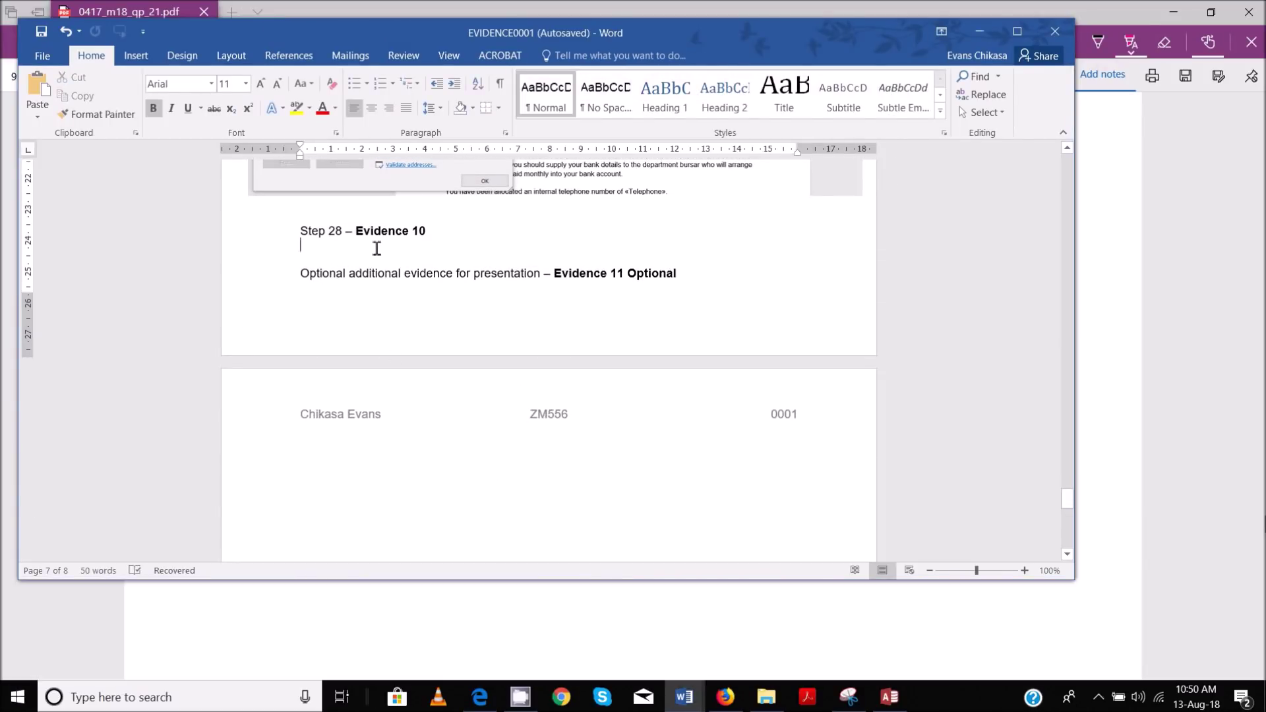
type("Ma")
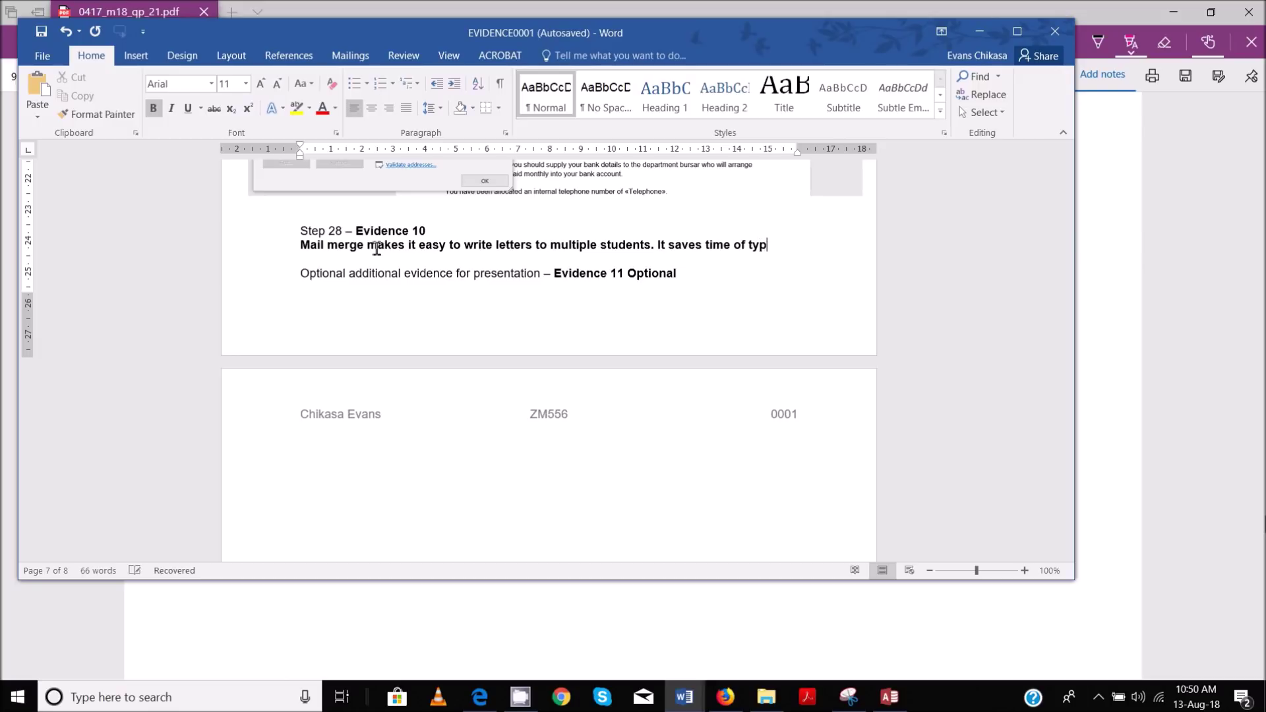
key("Return")
type("60")
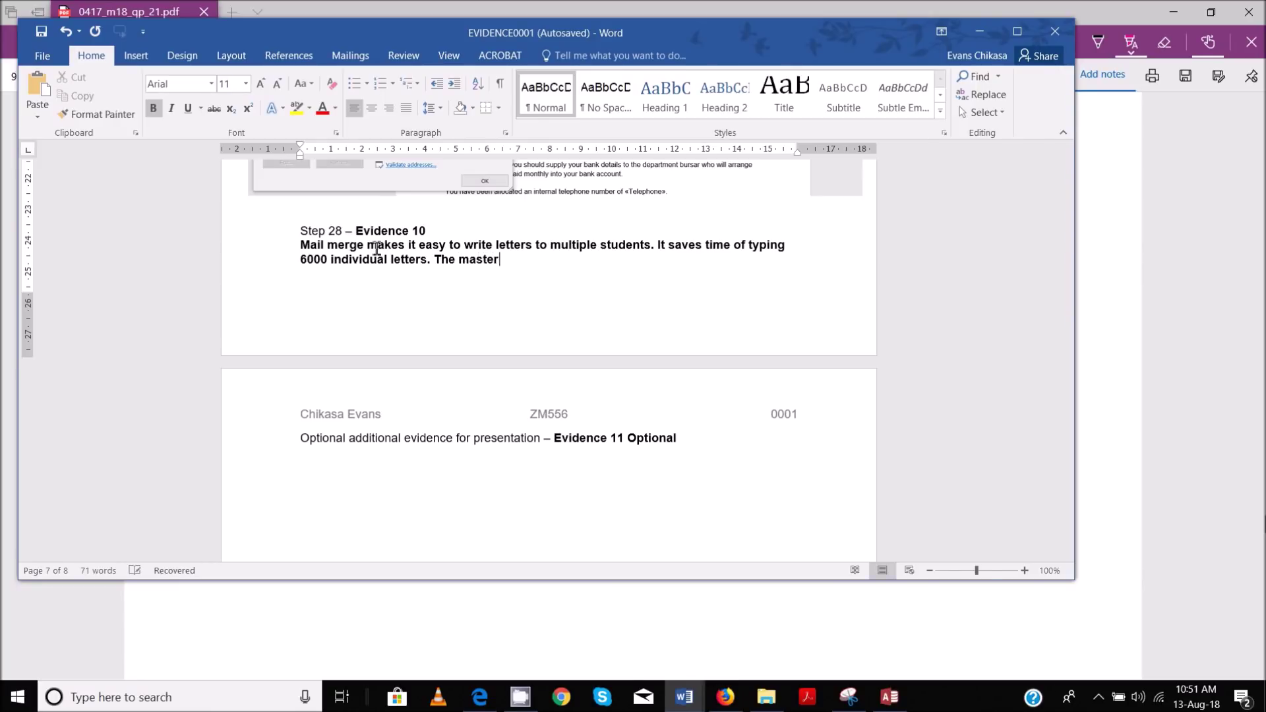
type("file c")
Add that the master file is edited once and changes can be applied to all letters
type("an edited only")
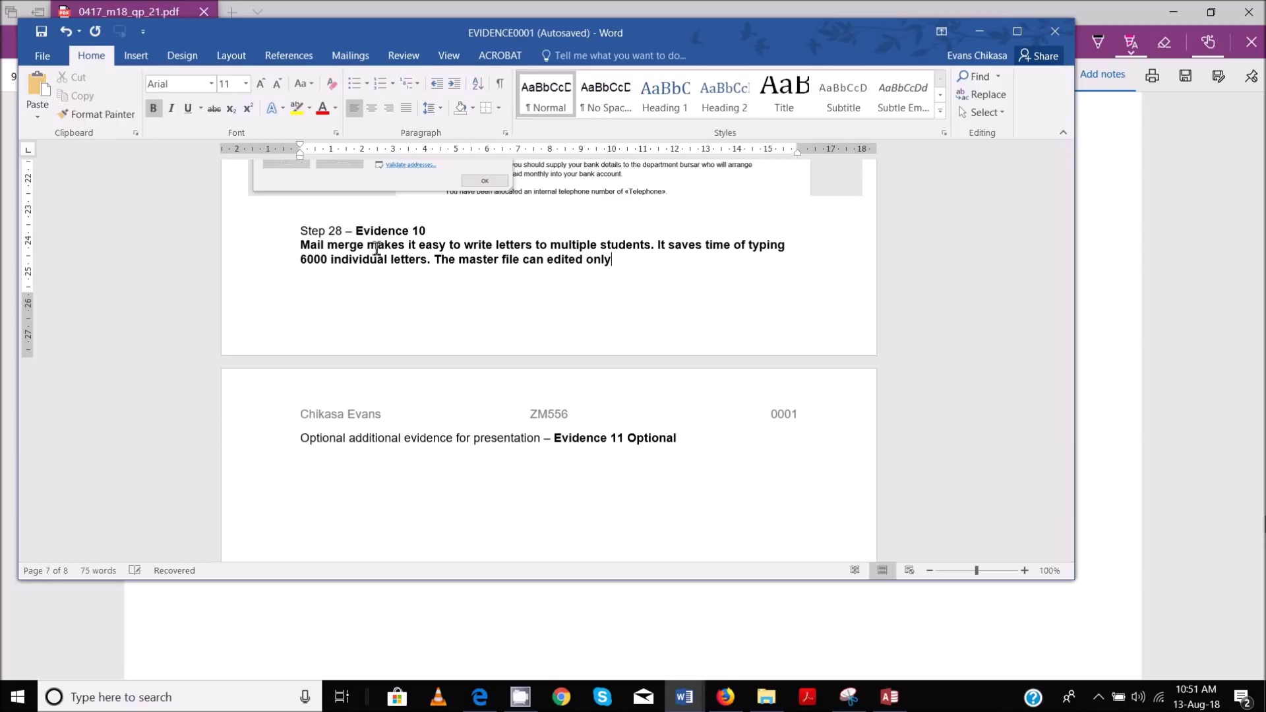
type(" once the the changes")
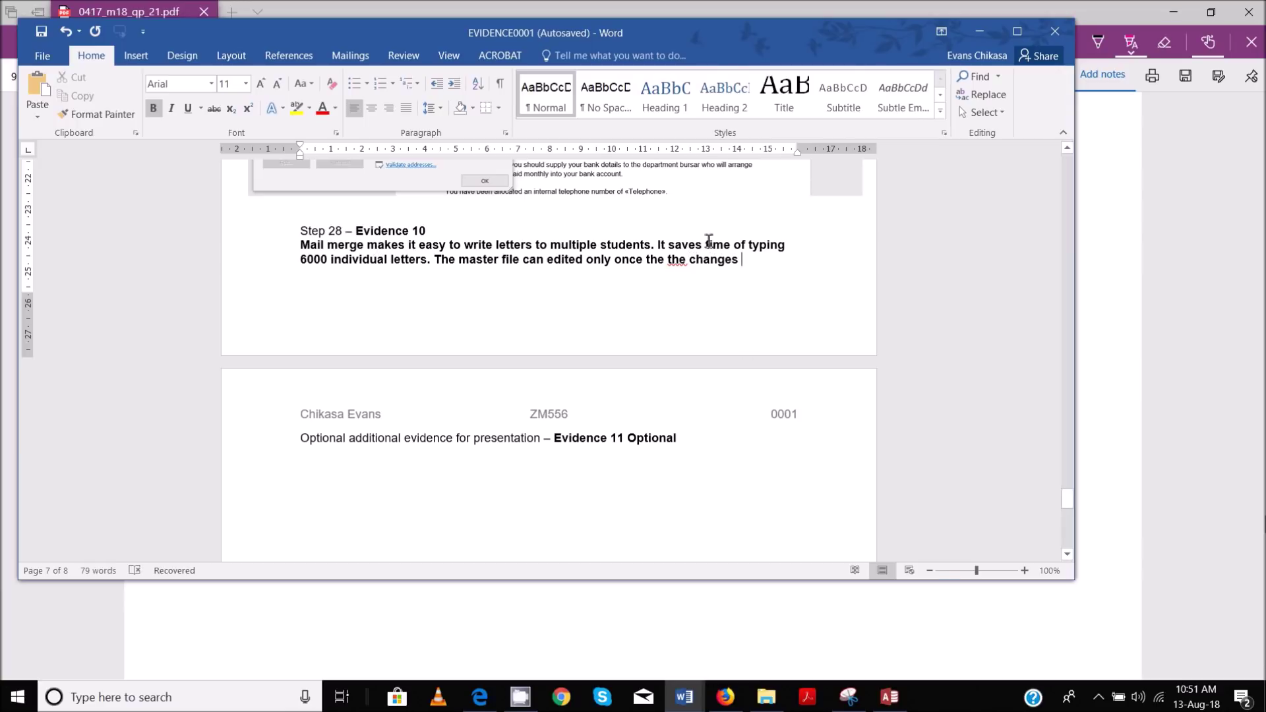
left_click(661, 264)
double_click(661, 261)
type("and")
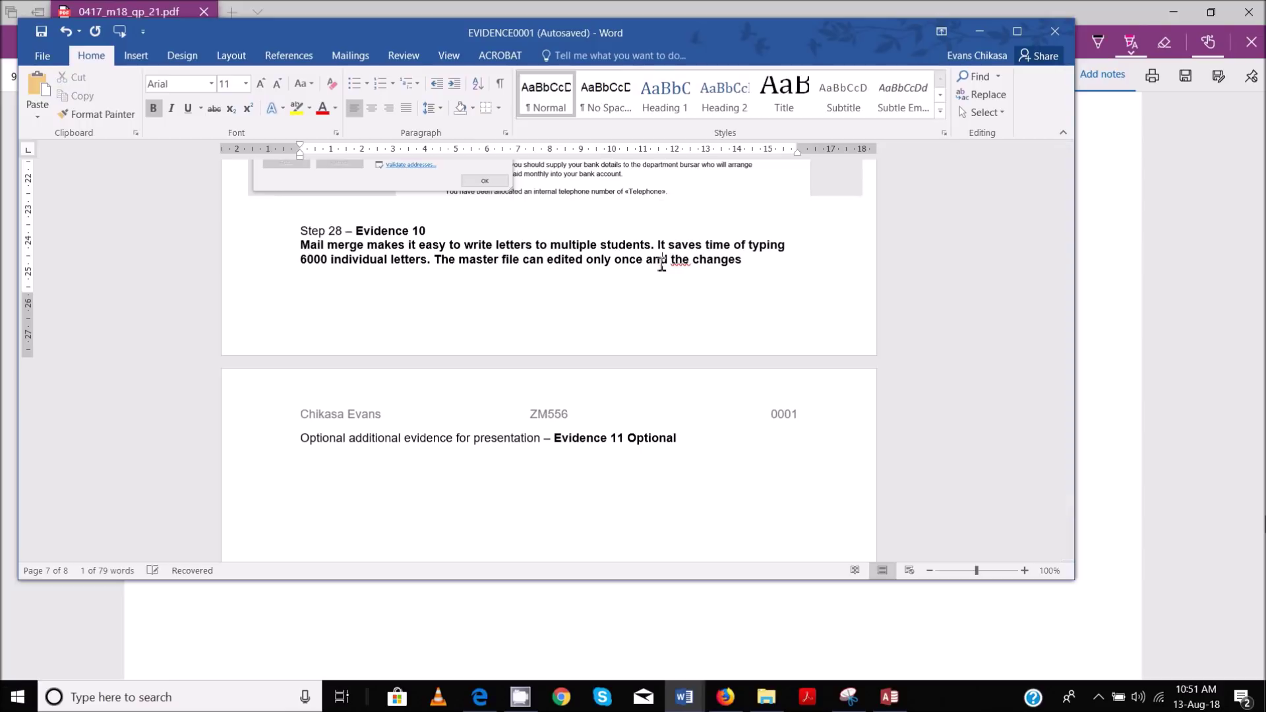
left_click(764, 257)
type("can")
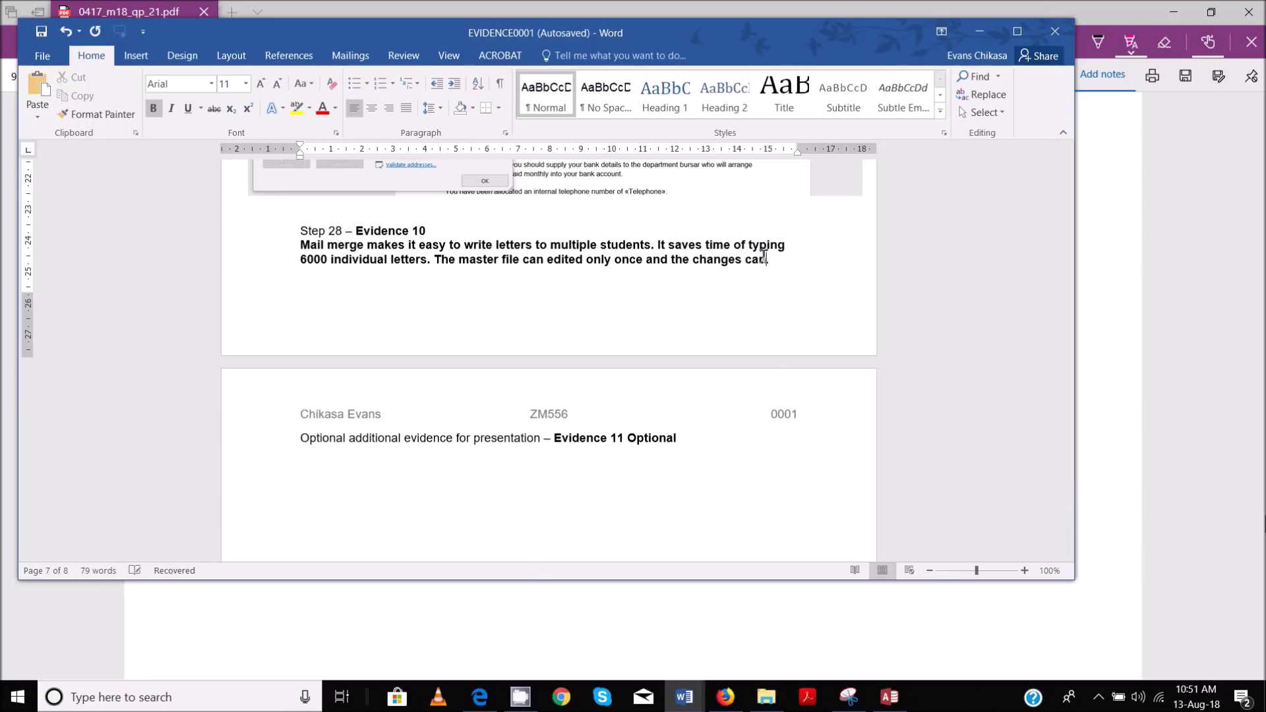
type("be applied to")
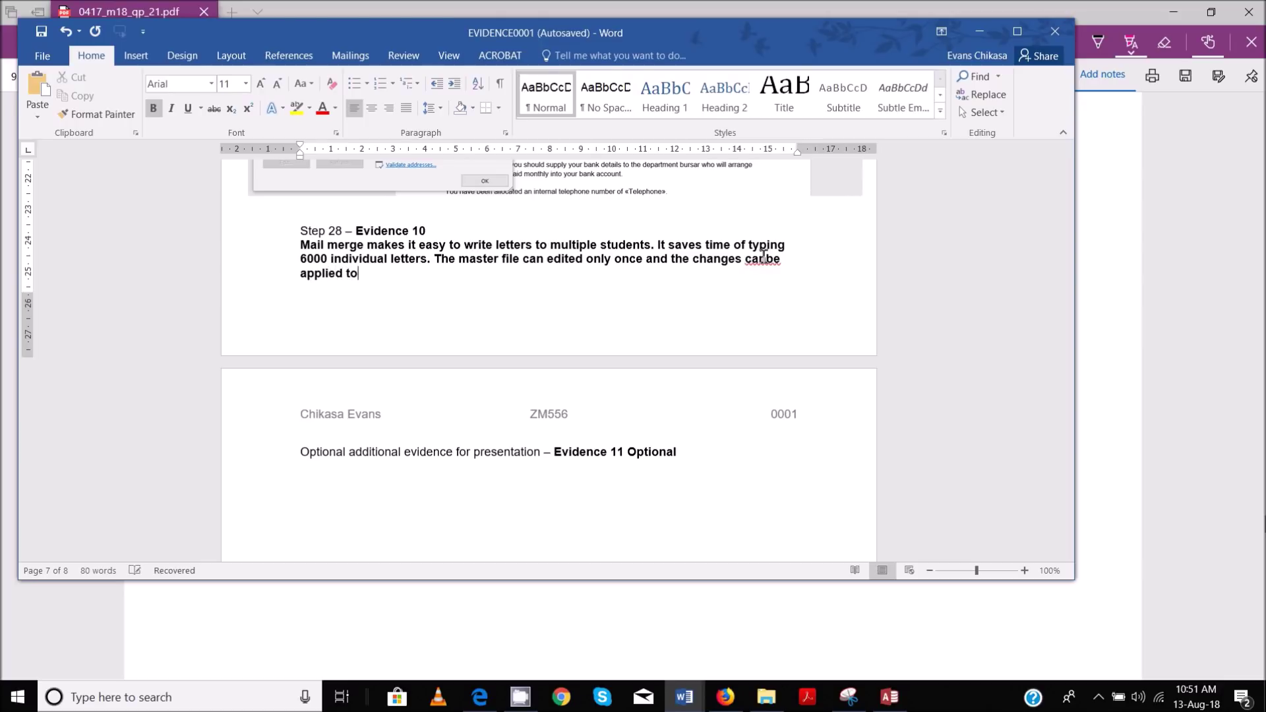
type(" all the letters.")
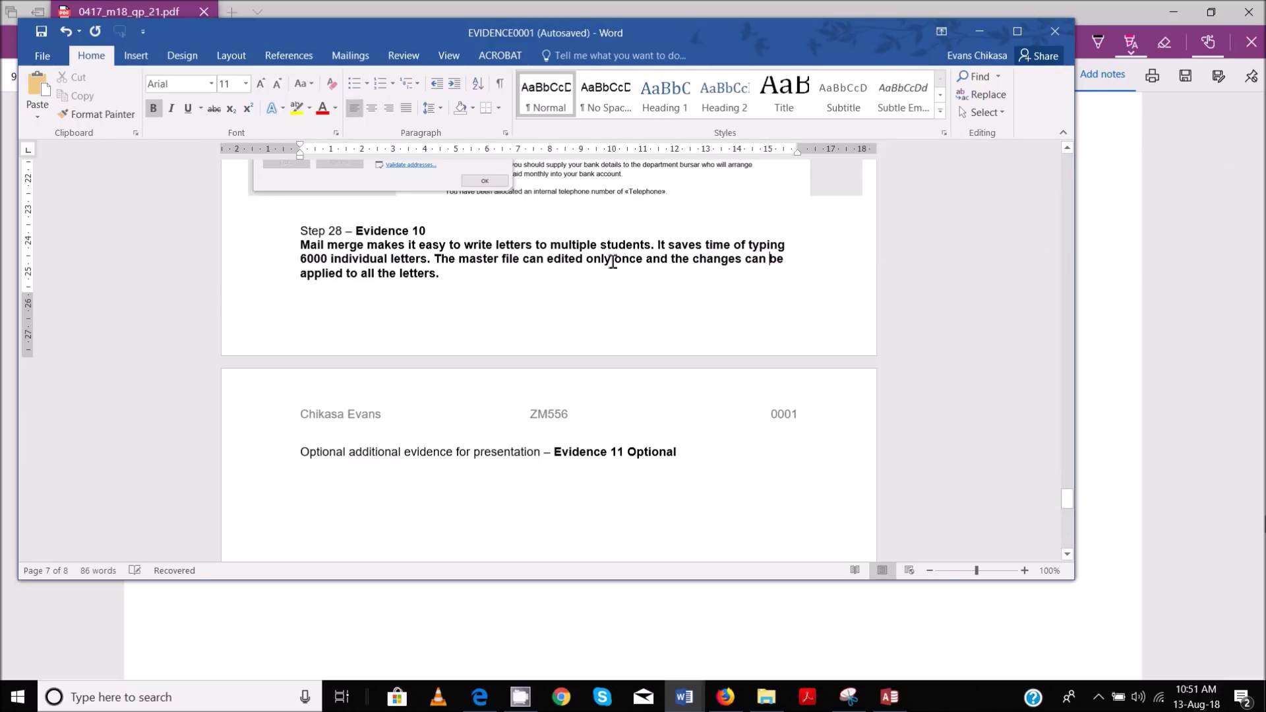
Split 'canbe' into 'can be' and add that a master-file mistake copies into all letters
left_click(535, 278)
type("If there is a")
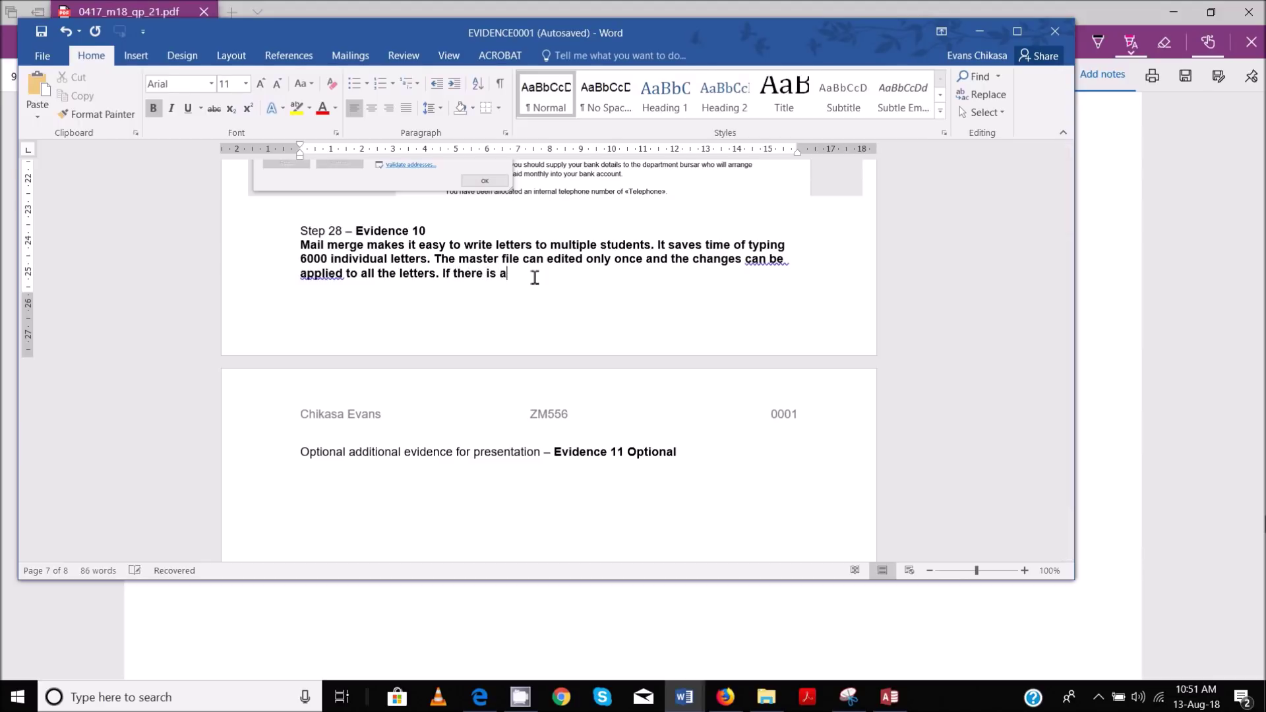
type(" mistake in the master file, al")
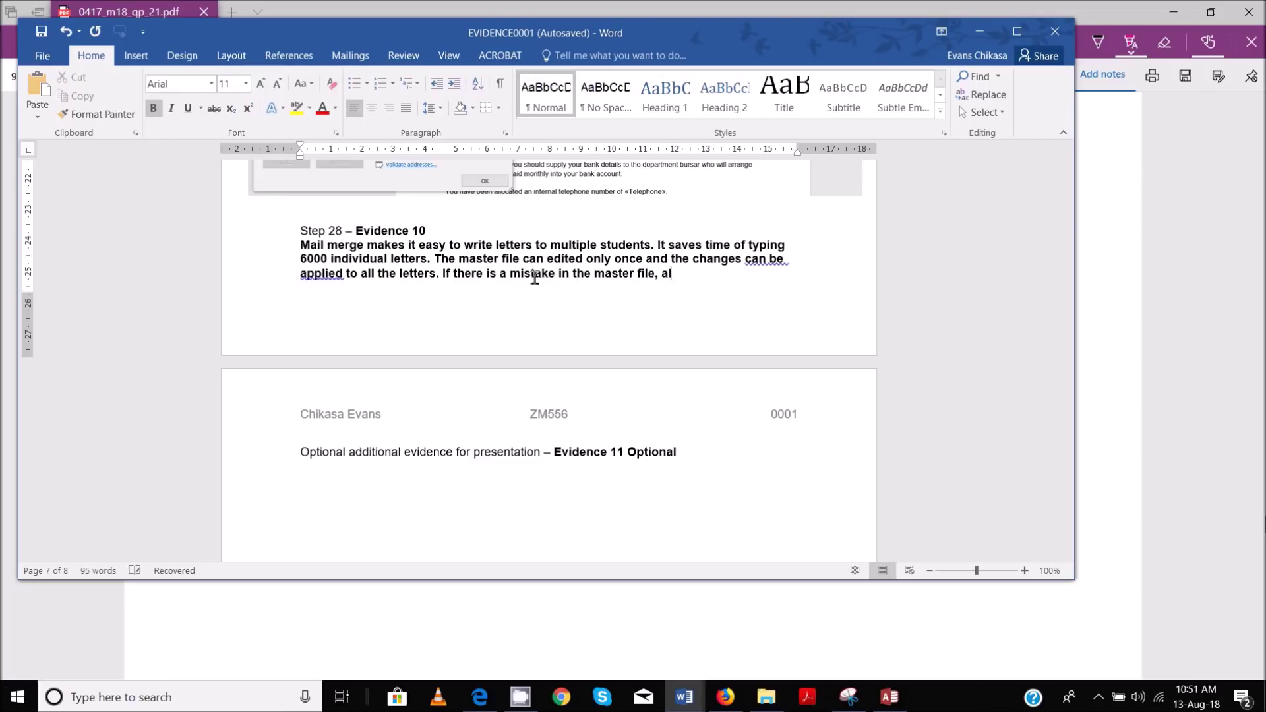
type("l the letters")
type(" will ha")
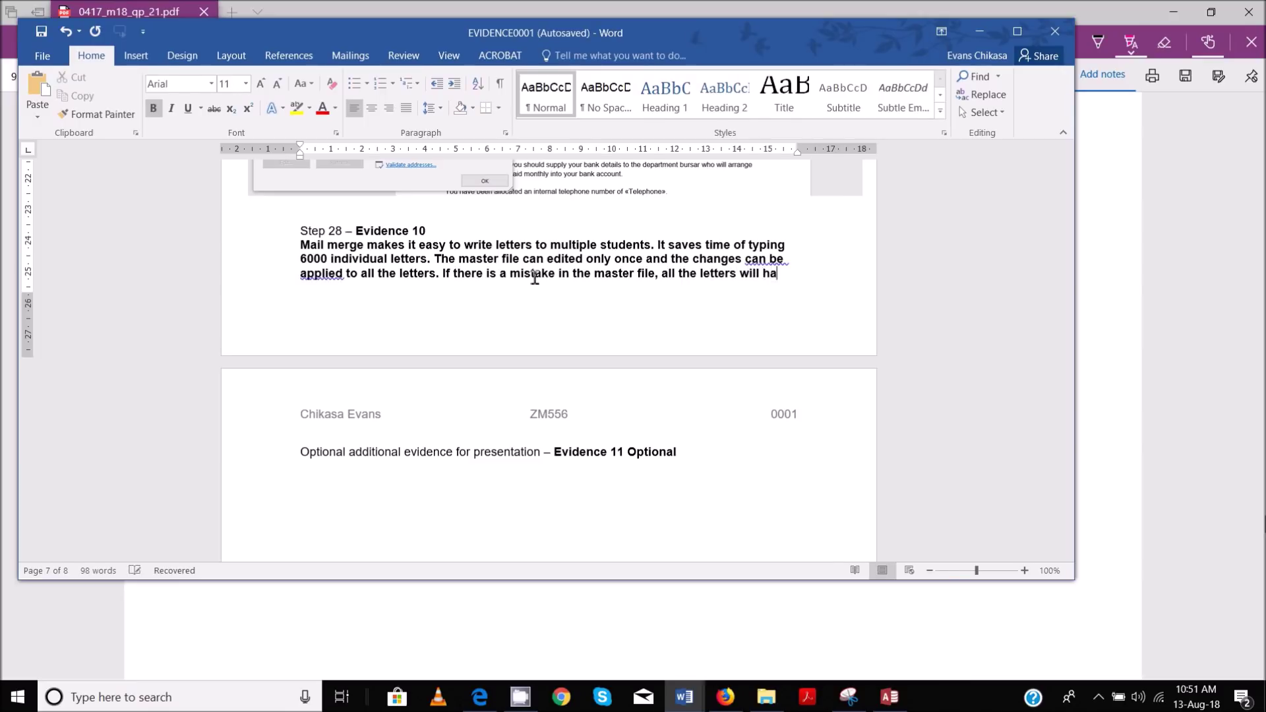
type("ve a copy of ")
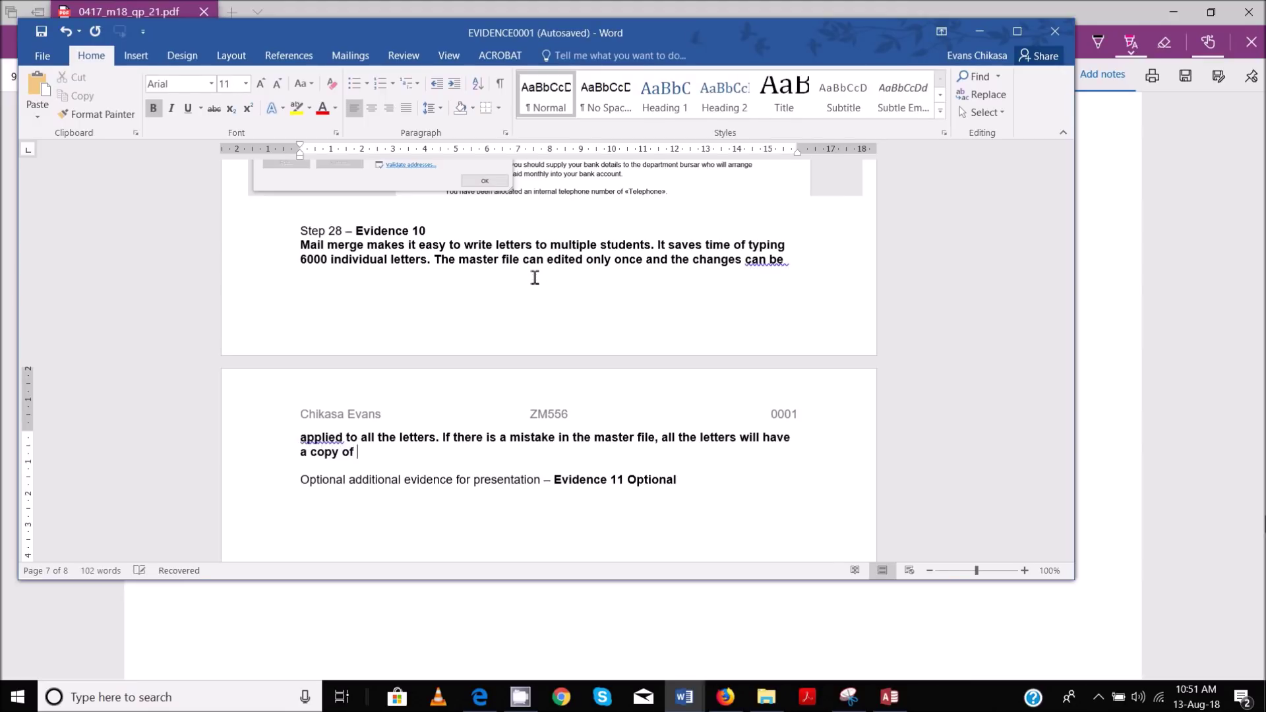
type("that mistake")
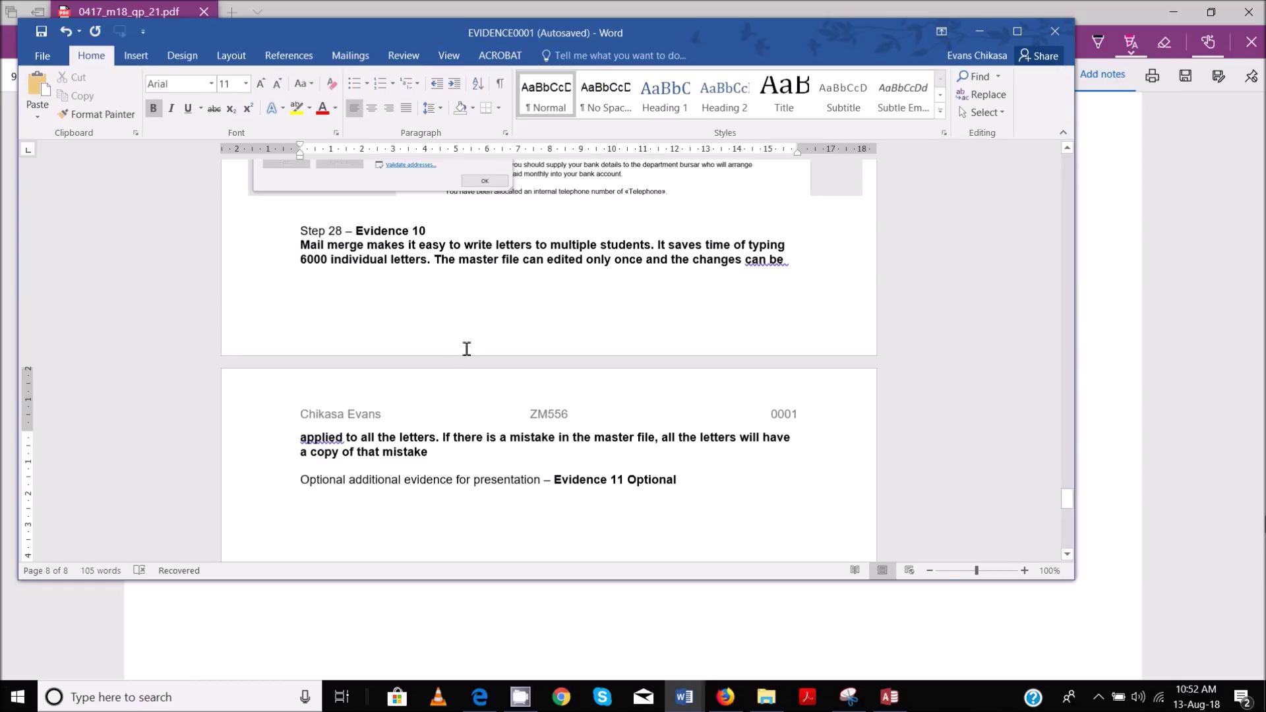
right_click(765, 264)
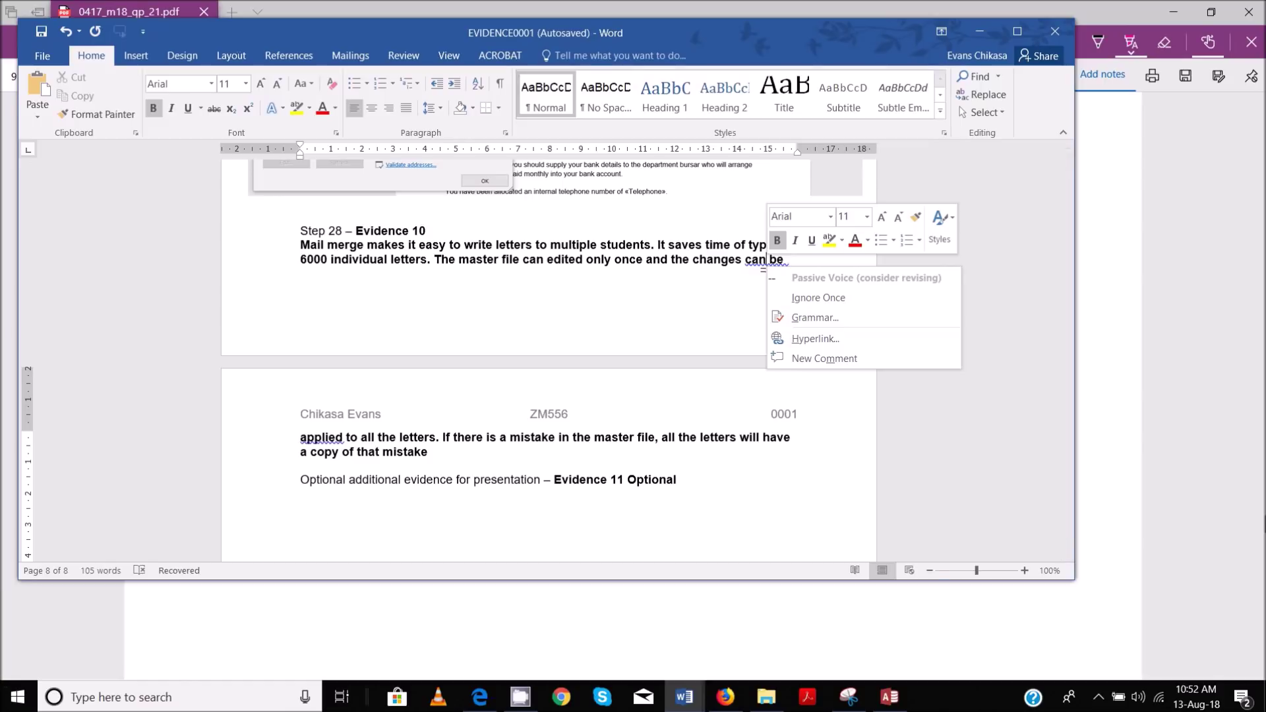
left_click(752, 290)
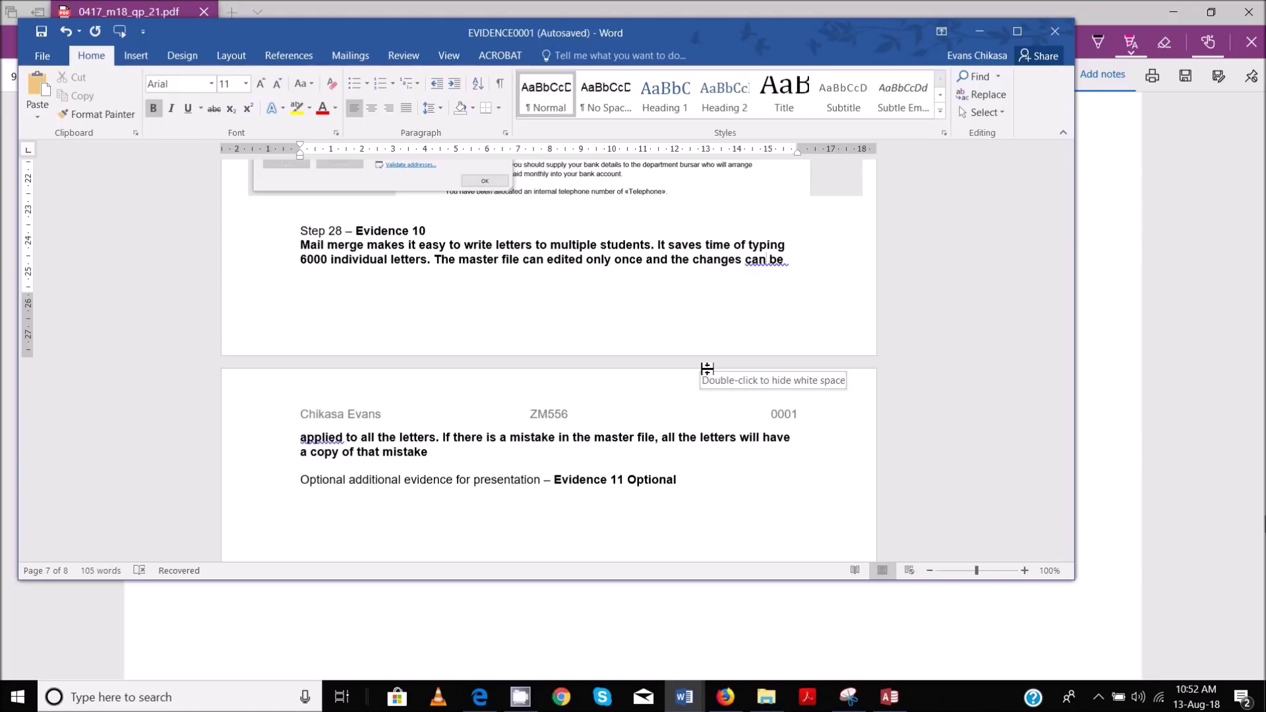
Add that printed letters with errors must all be reprinted, which is time consuming and costly
left_click(517, 452)
type(". I")
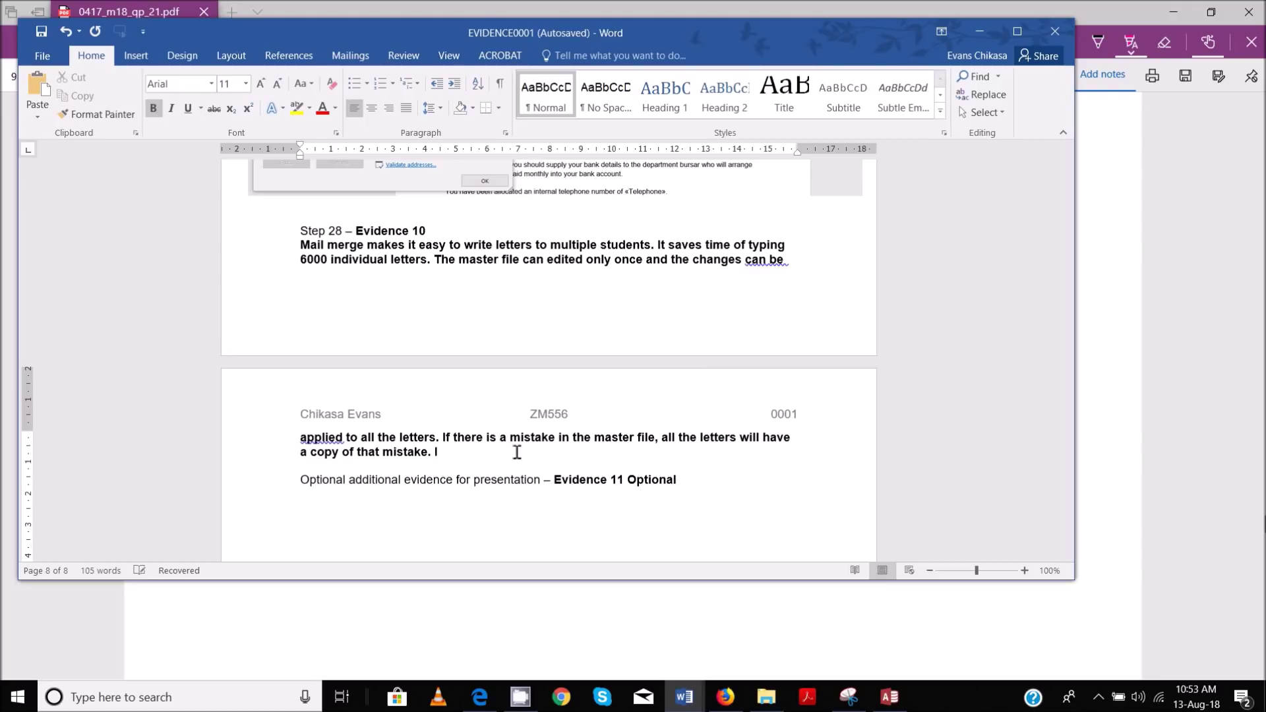
type("f there is an error in the master ")
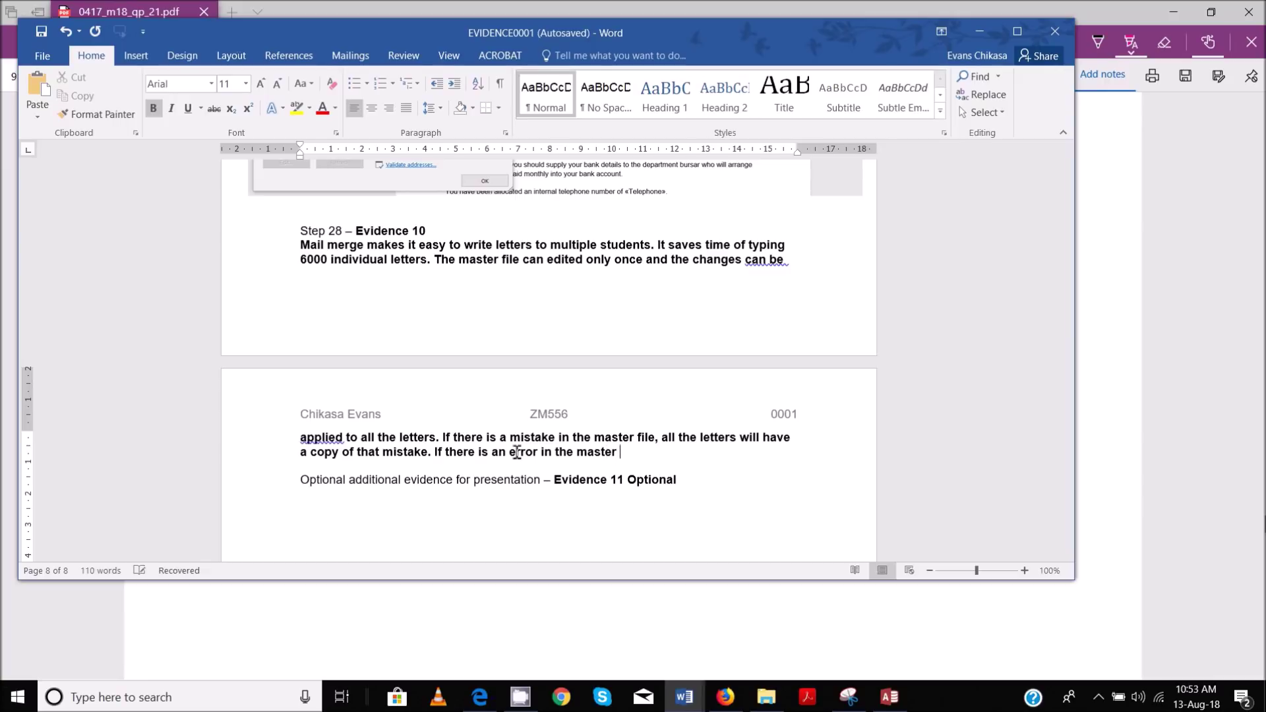
type("file, then")
key("BackSpace")
key("BackSpace")
key("BackSpace")
key("BackSpace")
key("BackSpace")
key("Left")
key("BackSpace")
key("BackSpace")
key("BackSpace")
key("BackSpace")
key("BackSpace")
key("BackSpace")
key("BackSpace")
key("BackSpace")
key("BackSpace")
key("BackSpace")
key("BackSpace")
type("printed letters then a")
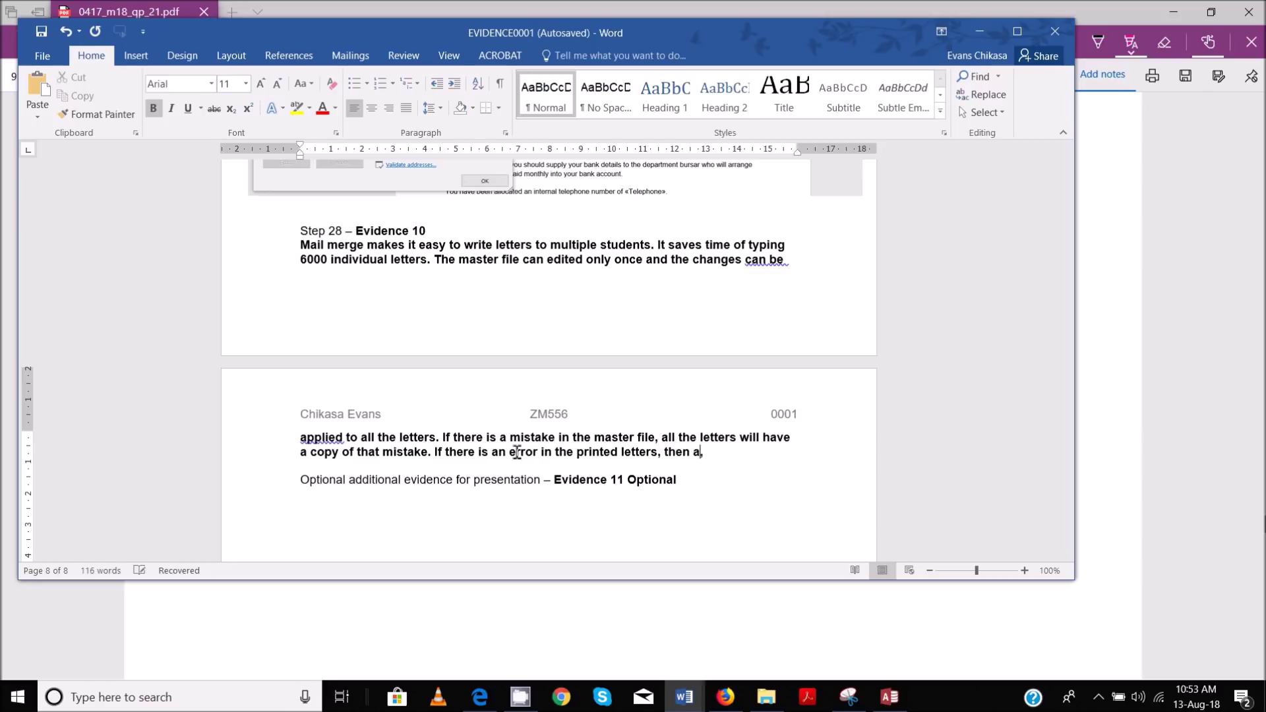
type("ll the ")
type("letters wil")
type("l have to be ")
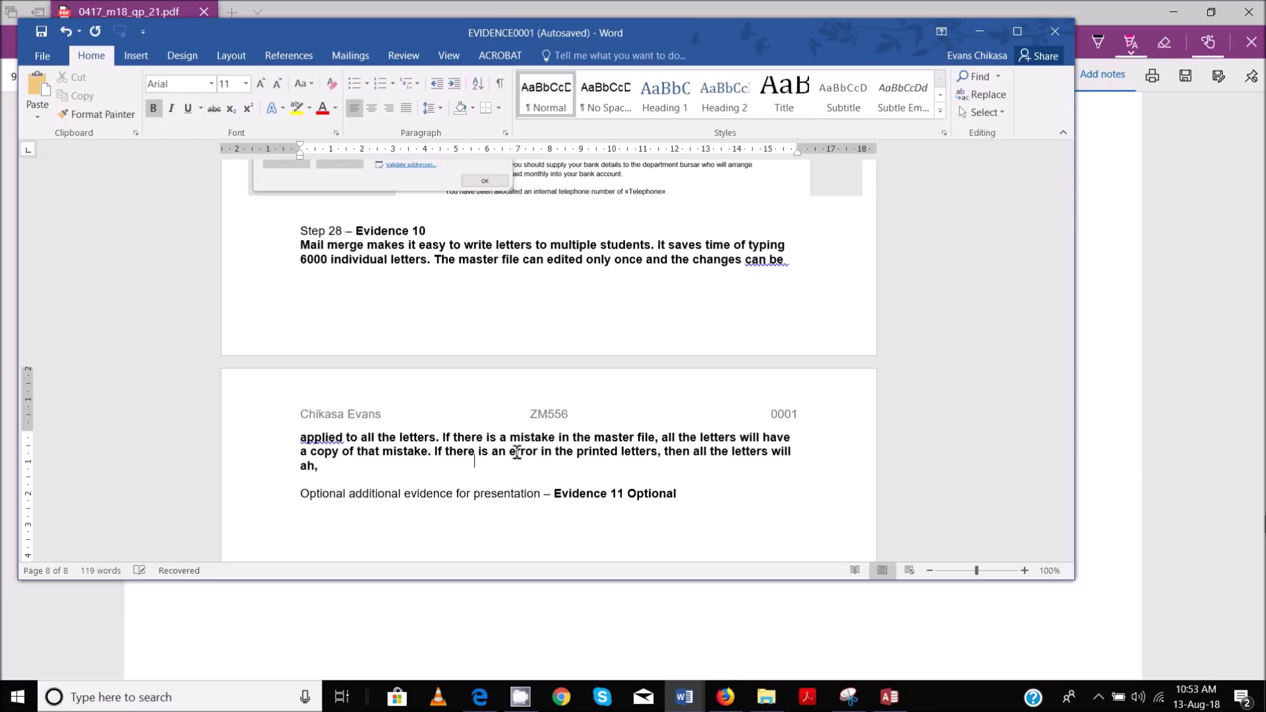
type("reprinted")
type(" which are")
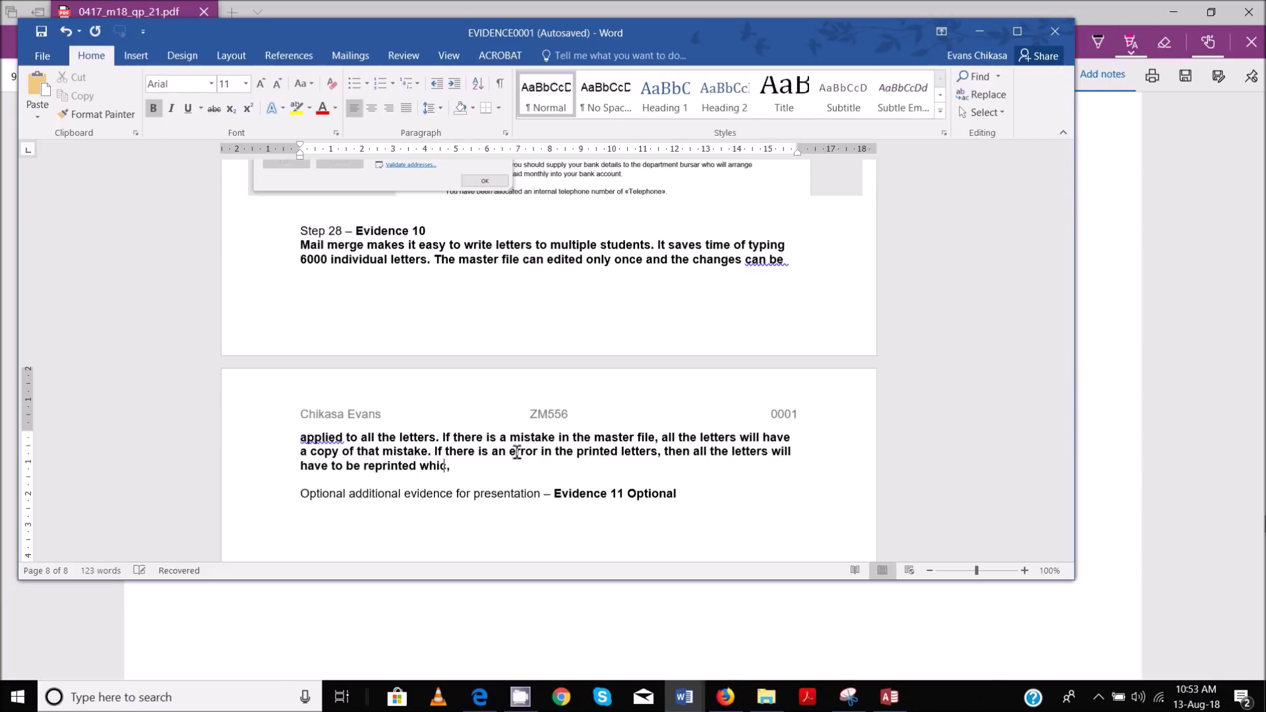
key("BackSpace")
key("BackSpace")
key("BackSpace")
type("can be time com")
key("BackSpace")
type("nsuming as well")
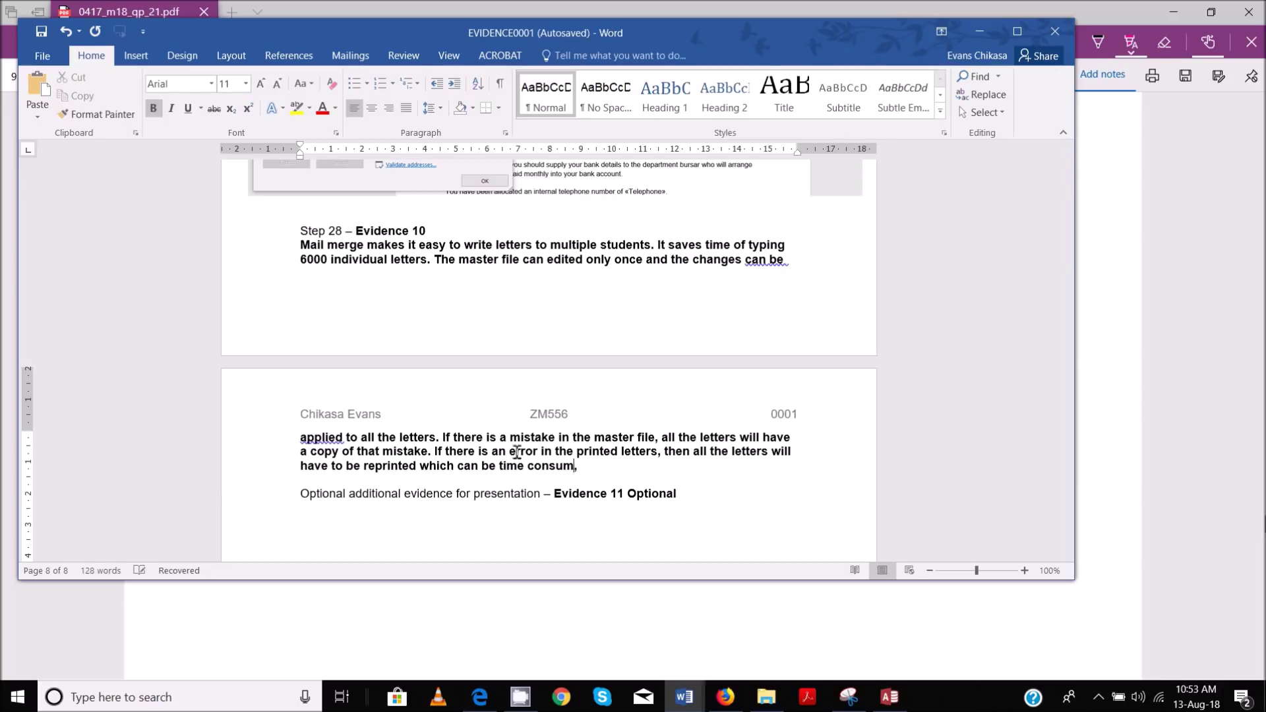
type(" as costly")
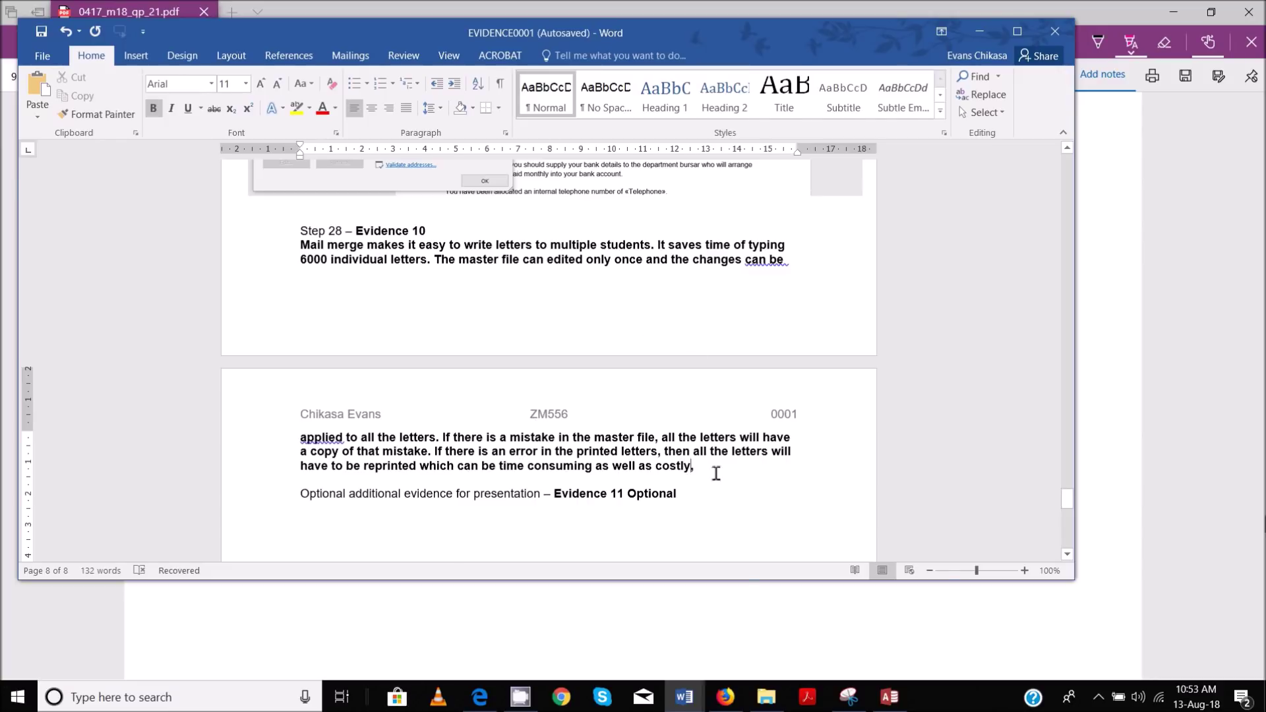
Bring the exam PDF forward and scroll to page 10, Task 5 – Presentation
mouse_move(479, 697)
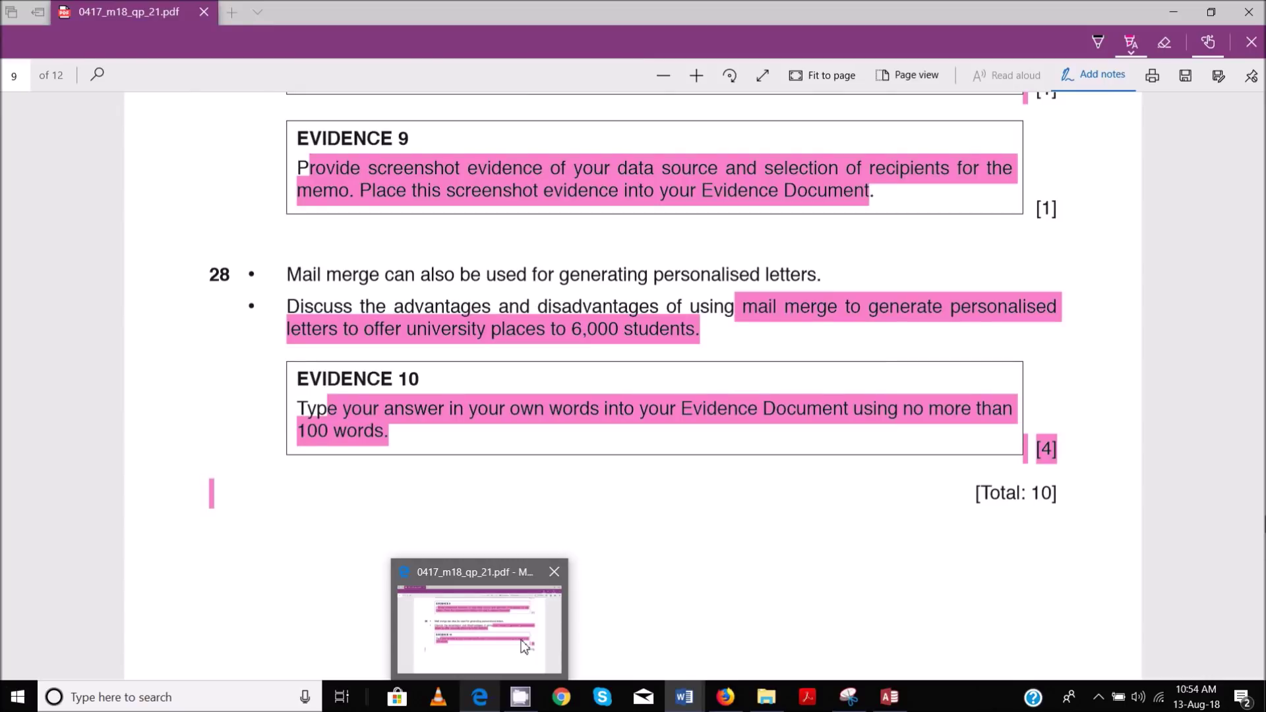
left_click(522, 643)
scroll(616, 465, "down", 3)
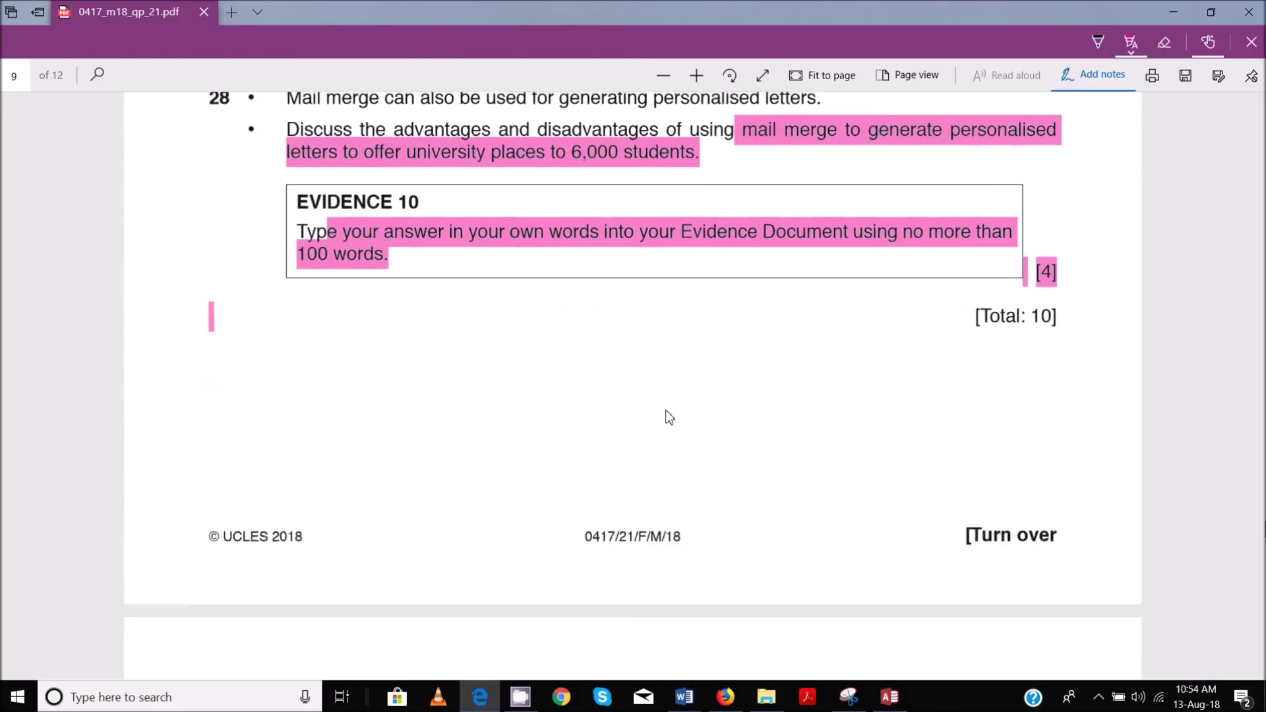
scroll(667, 409, "up", 8)
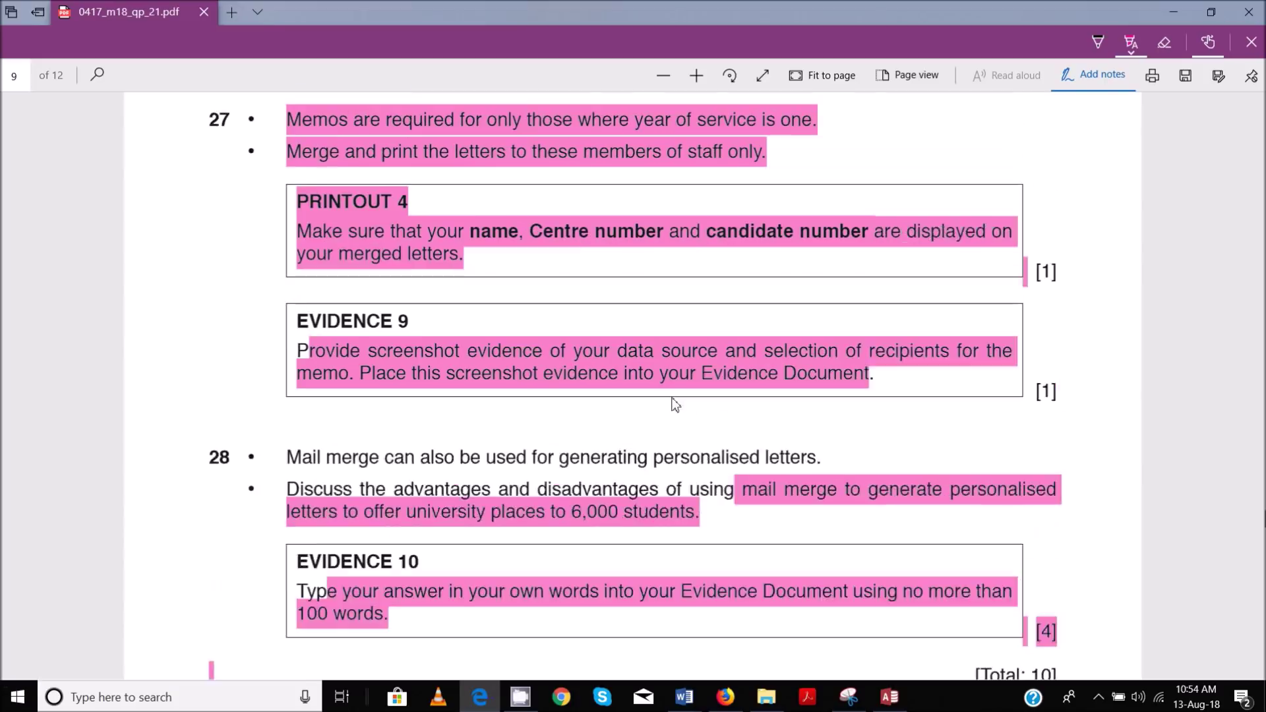
scroll(672, 398, "up", 1)
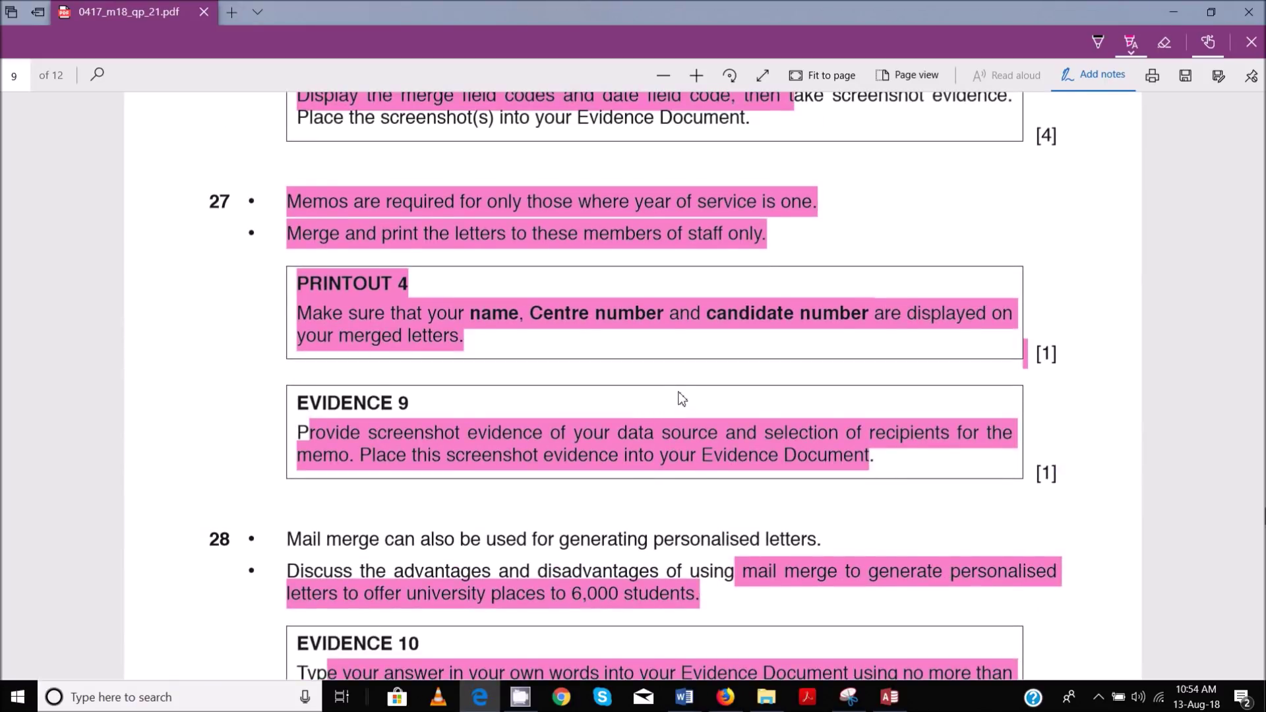
scroll(682, 398, "down", 10)
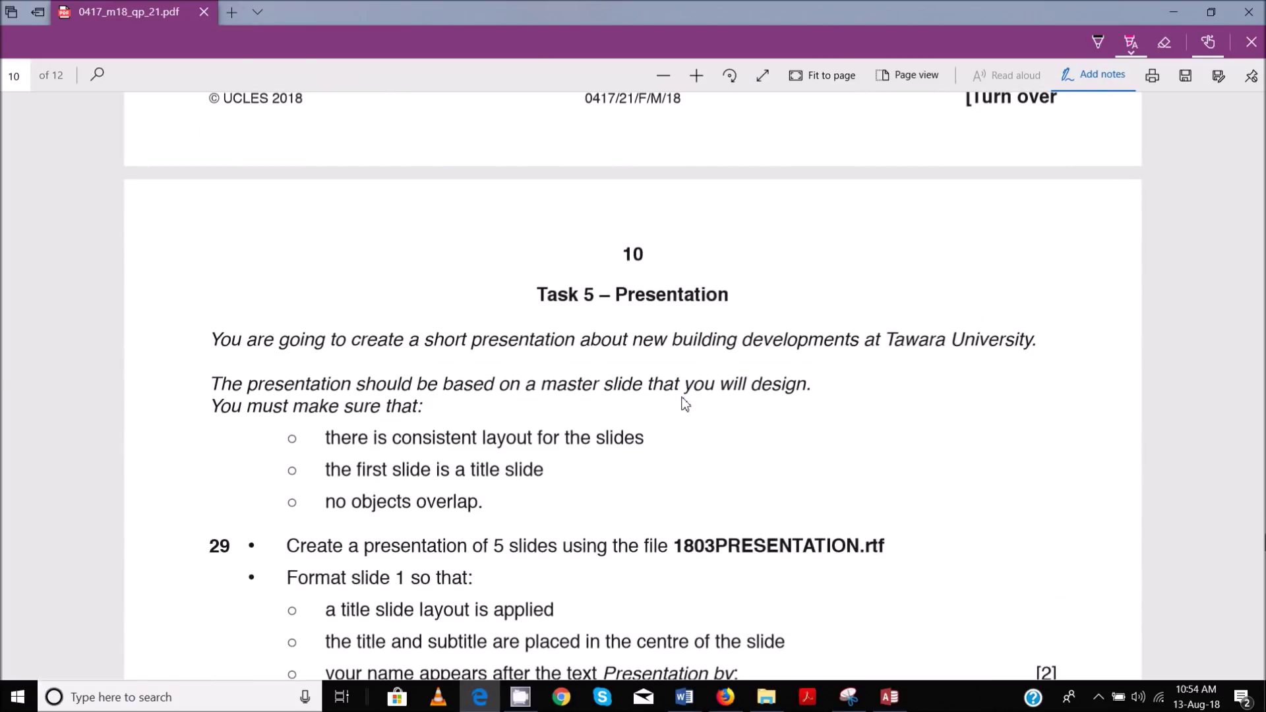